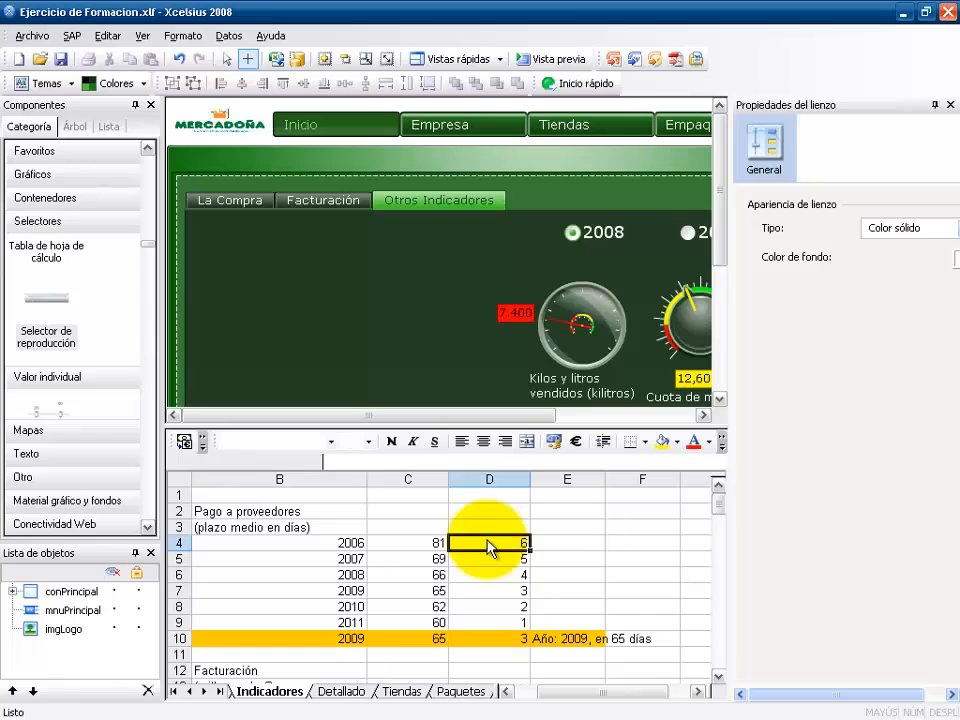
# Step: Examine the Pago a proveedores table on the Indicadores sheet: its years, average days, JERARQUIA ranking formula and the highlighted row 10
pyautogui.click(490, 546)
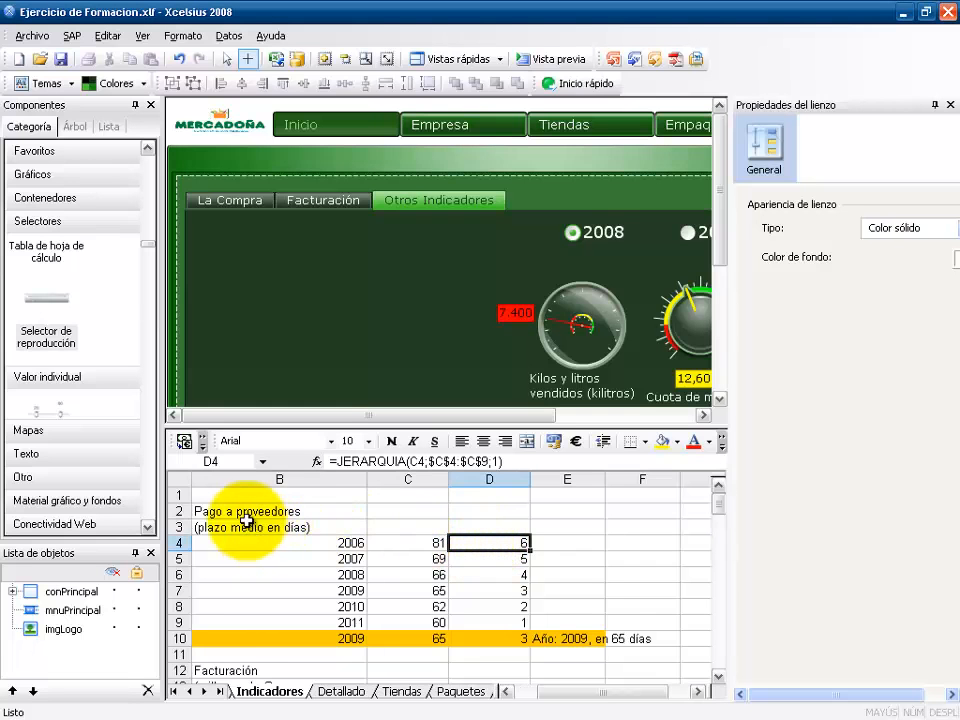
pyautogui.moveTo(245, 514); pyautogui.dragTo(528, 622)
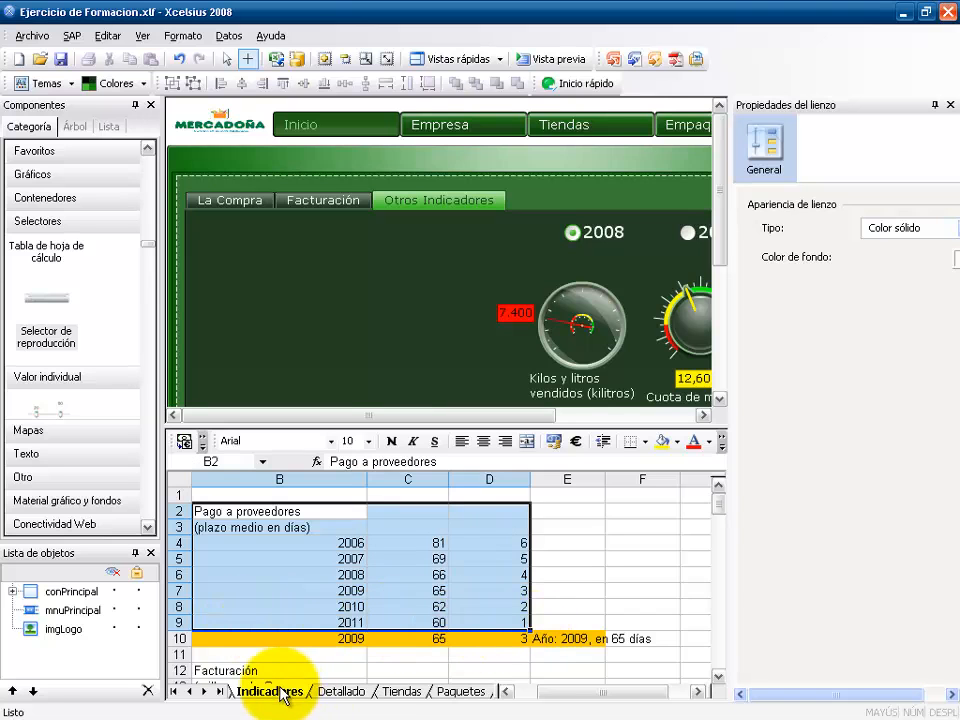
pyautogui.click(382, 546)
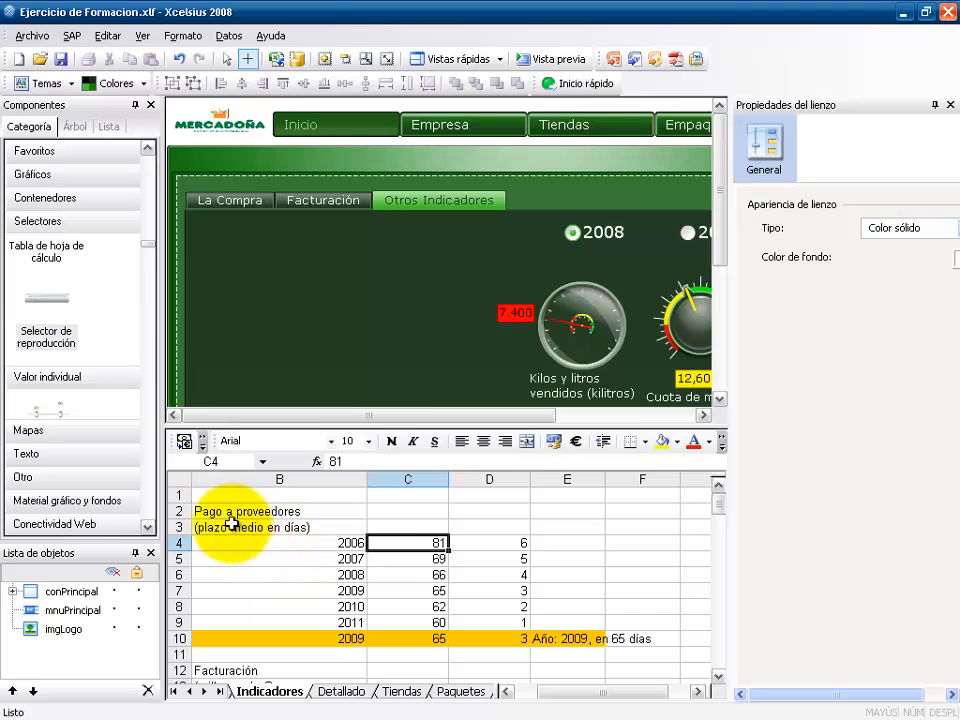
pyautogui.click(349, 542)
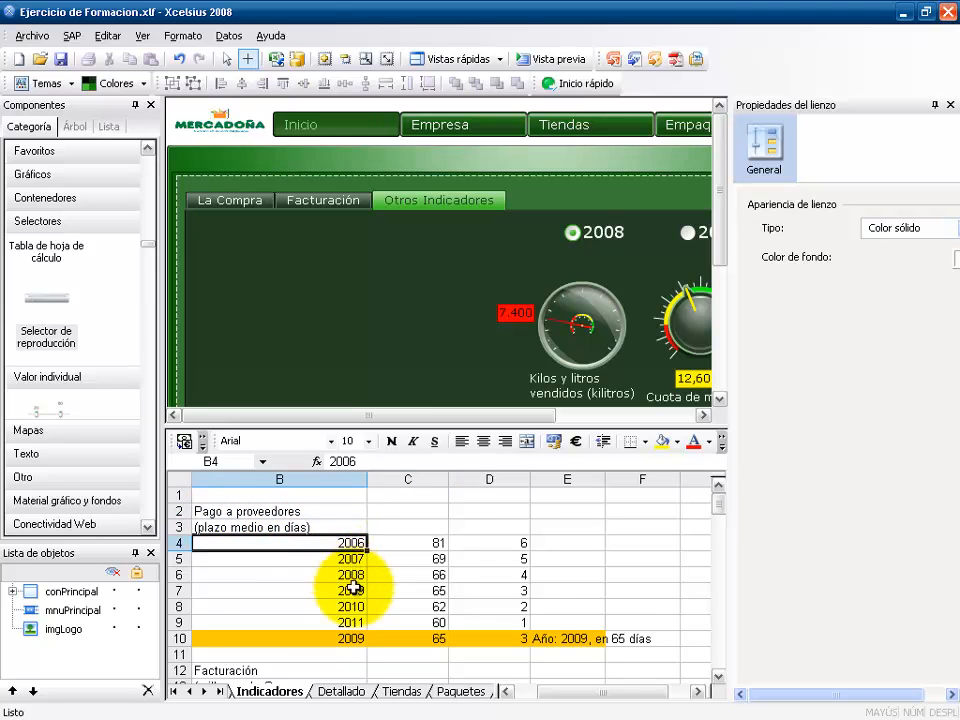
pyautogui.click(350, 590)
pyautogui.click(439, 542)
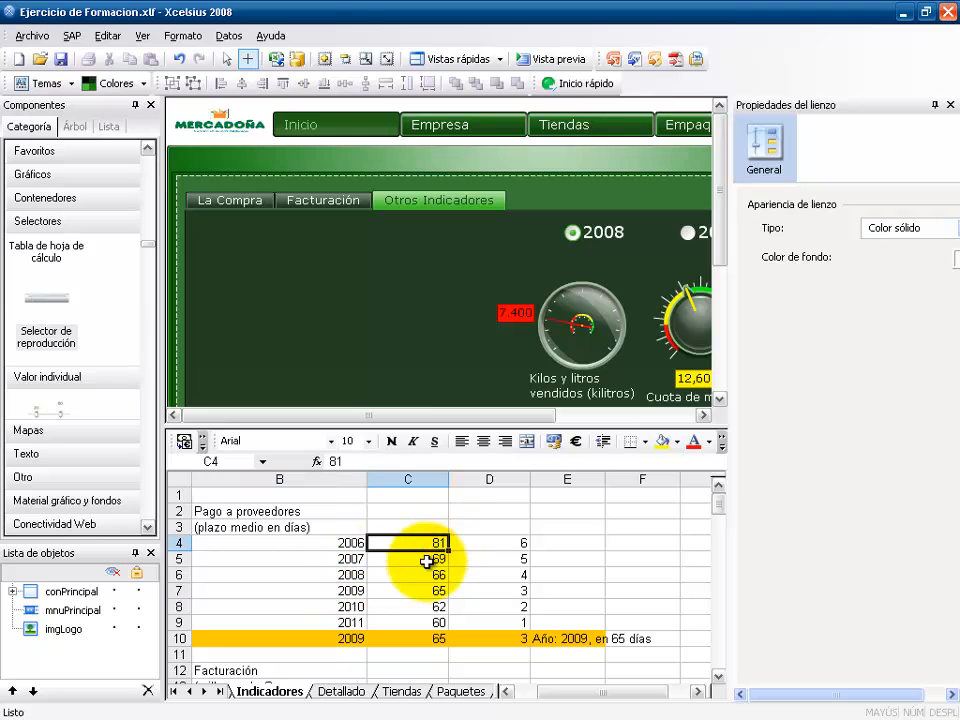
pyautogui.click(405, 558)
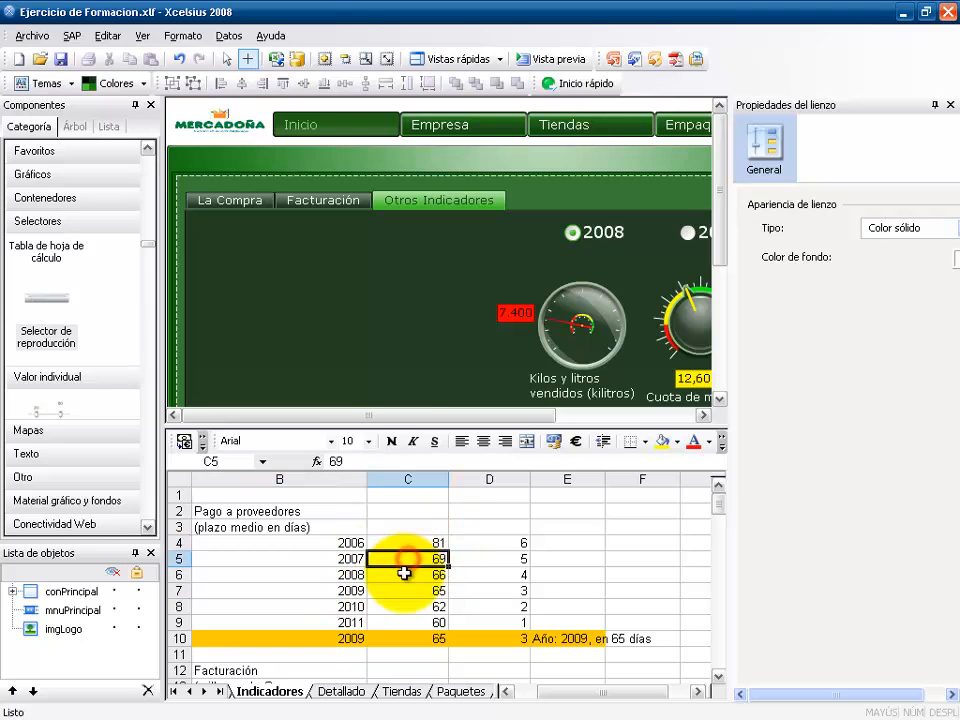
pyautogui.click(401, 576)
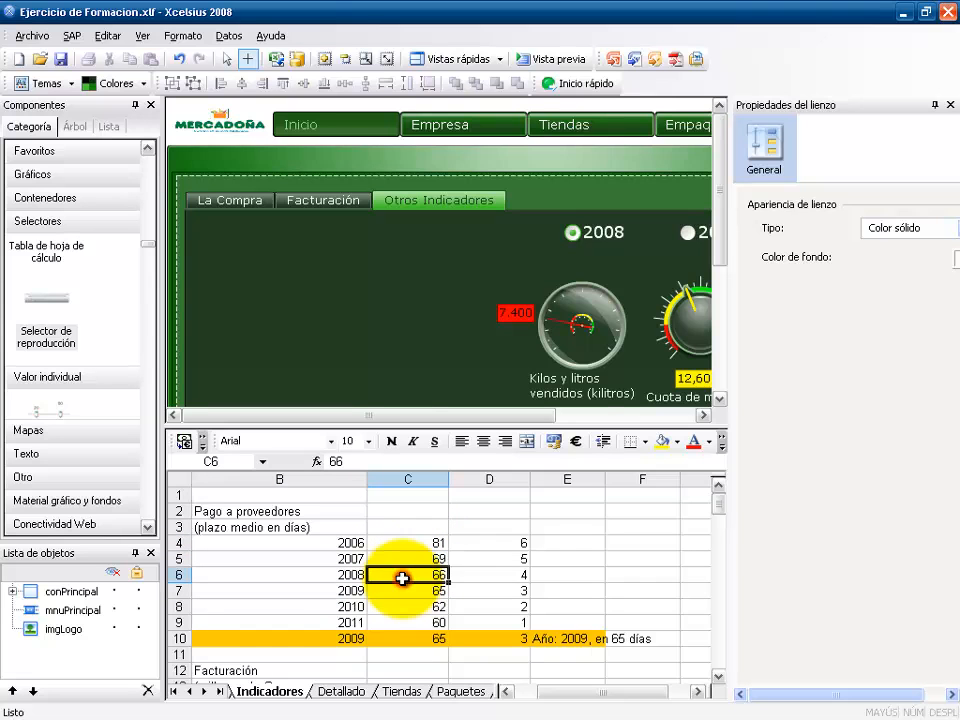
pyautogui.click(506, 543)
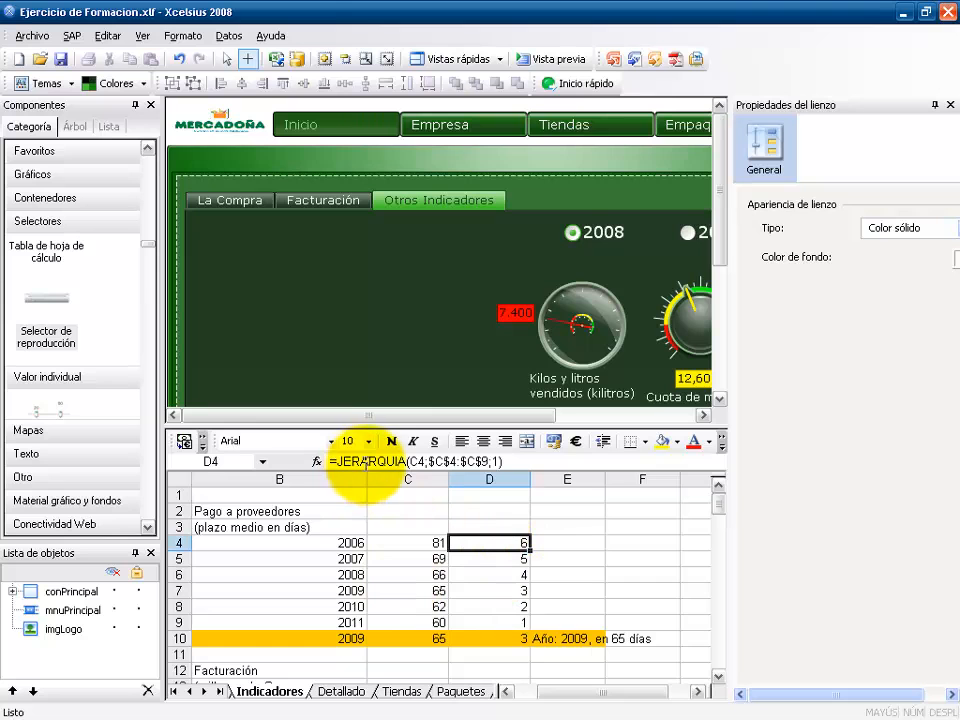
pyautogui.moveTo(490, 545); pyautogui.dragTo(493, 624)
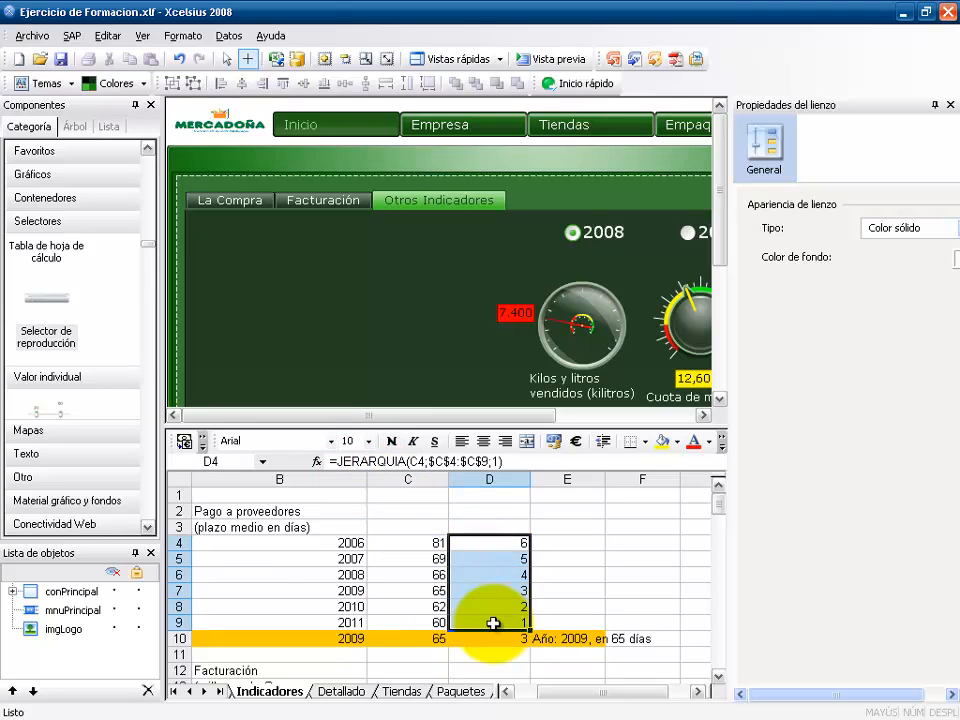
pyautogui.moveTo(418, 546); pyautogui.dragTo(422, 621)
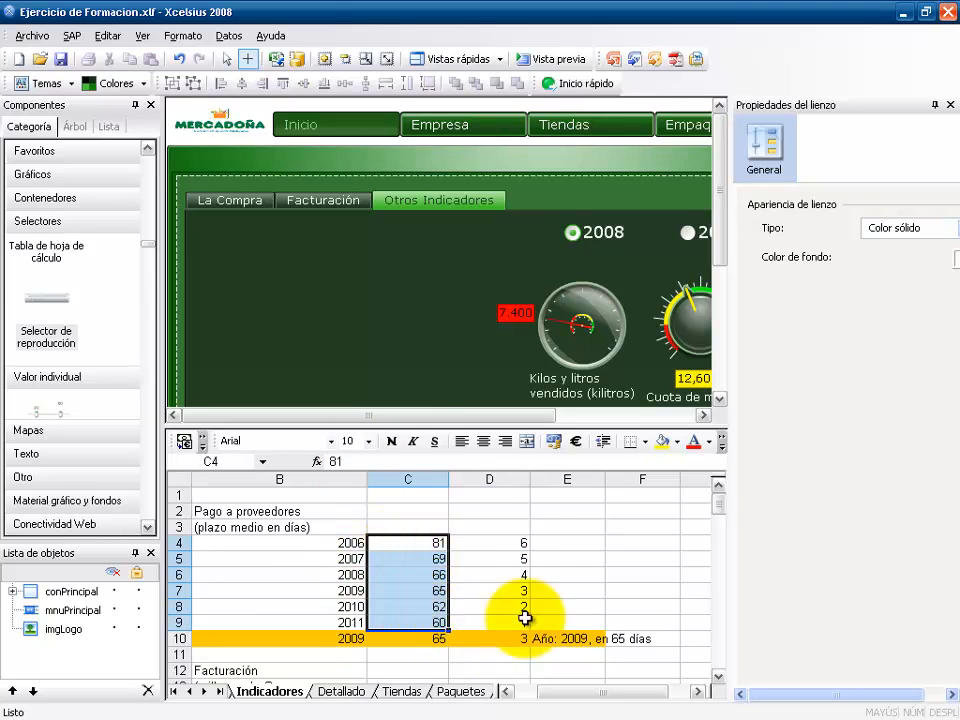
pyautogui.click(567, 606)
pyautogui.moveTo(255, 636); pyautogui.dragTo(573, 643)
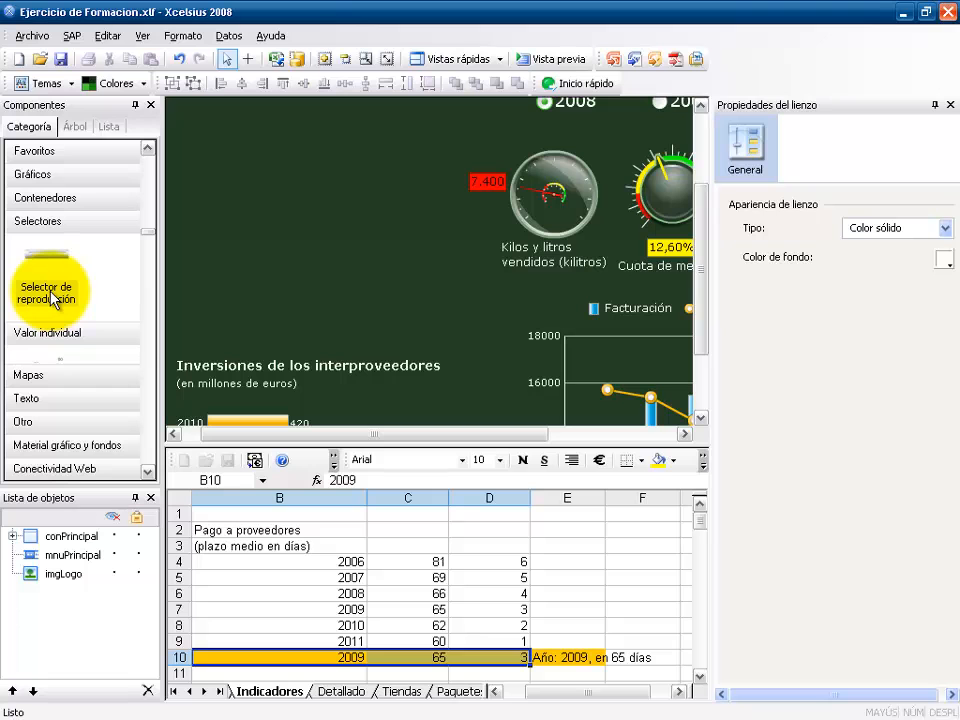
# Step: Add a Selector de reproducción to the canvas and place it just above the Inversiones de los interproveedores heading
pyautogui.click(53, 298)
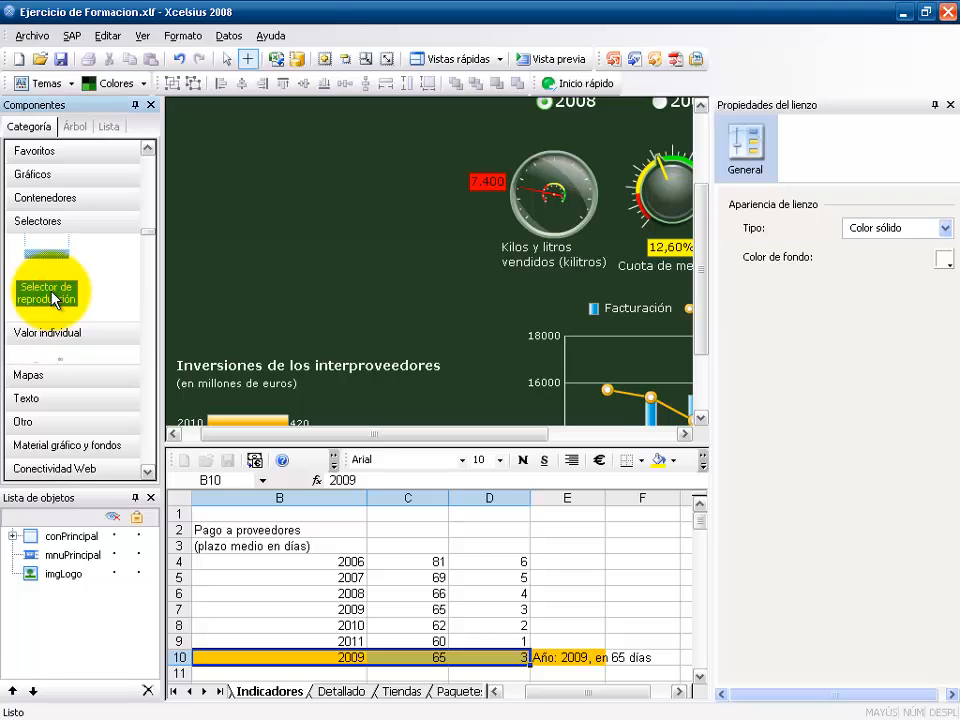
pyautogui.click(192, 237)
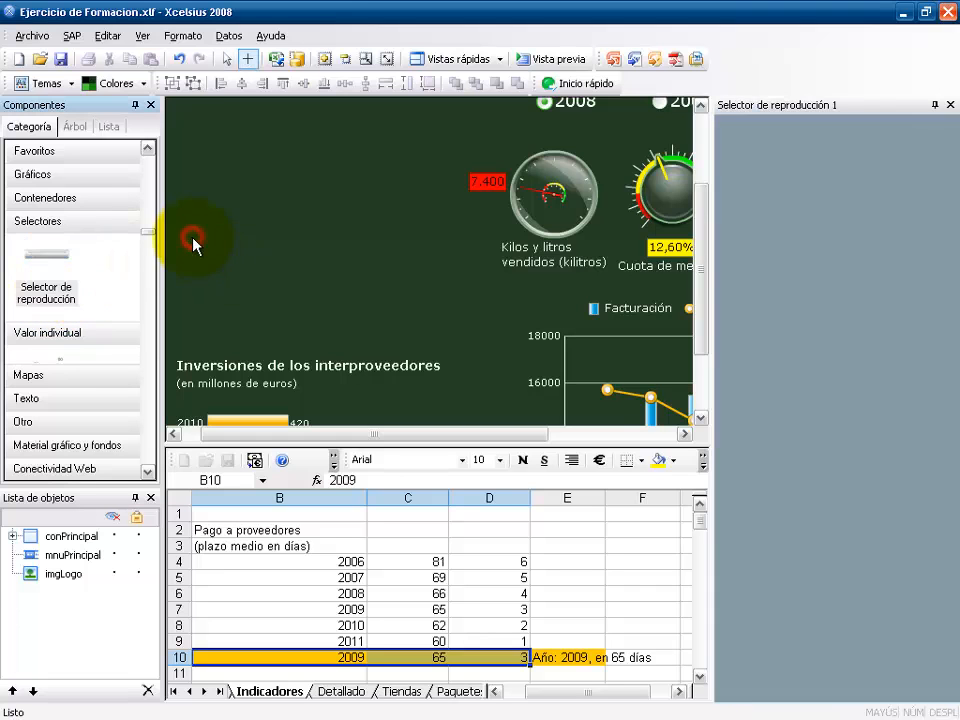
pyautogui.moveTo(231, 256); pyautogui.dragTo(212, 300)
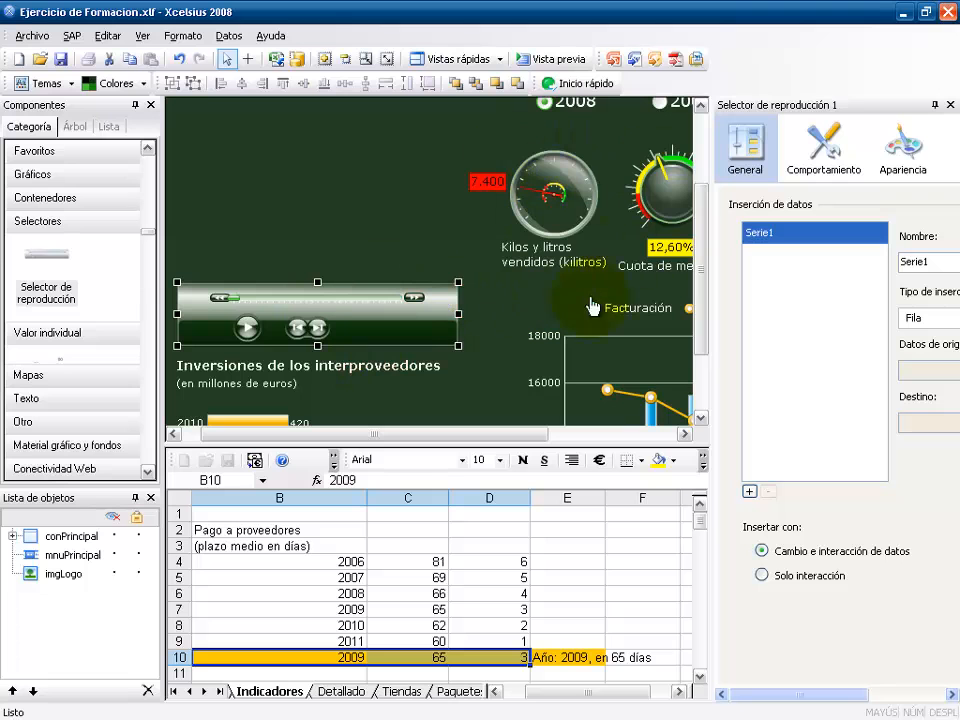
# Step: Preview the available themes, including Graphite, iTheme, Nova, Windows Classic, Elan and Aero, and leave without applying any
pyautogui.click(71, 84)
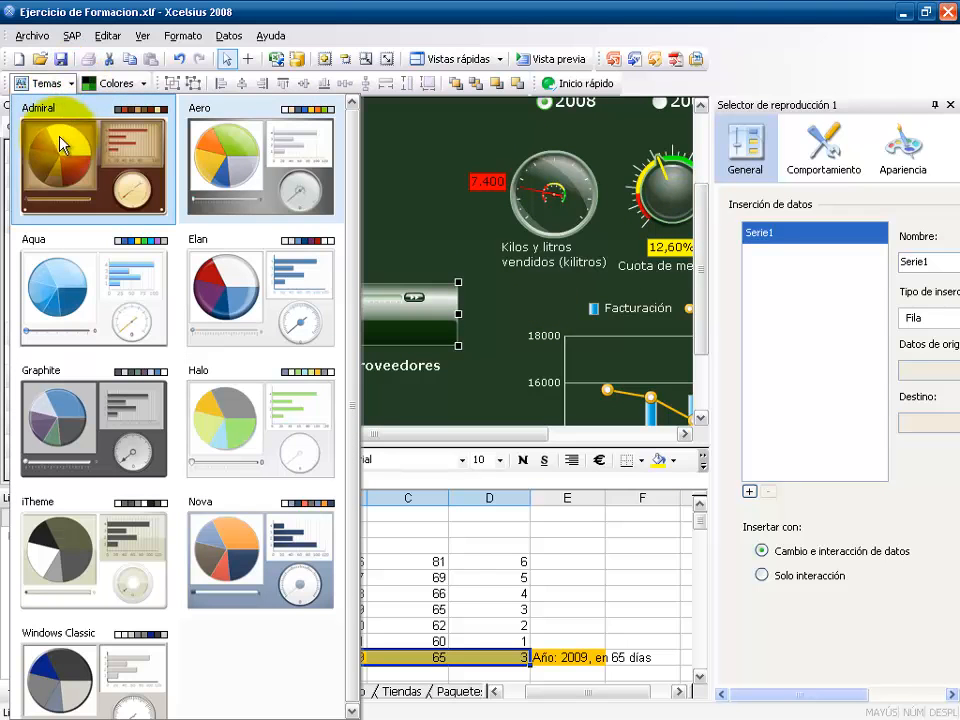
pyautogui.click(182, 37)
pyautogui.click(212, 148)
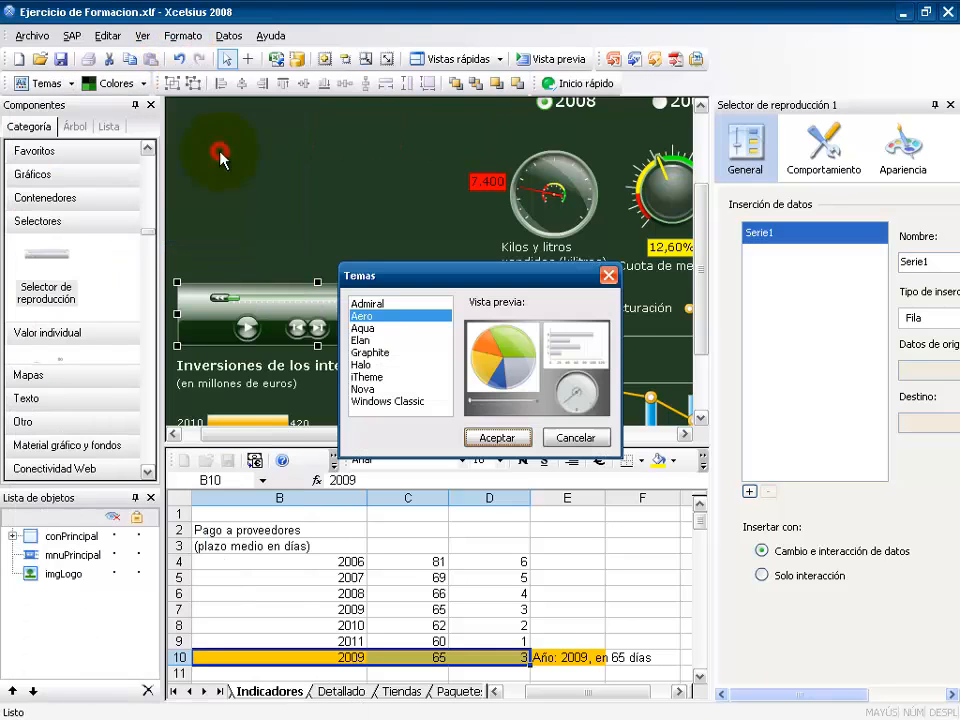
pyautogui.click(376, 352)
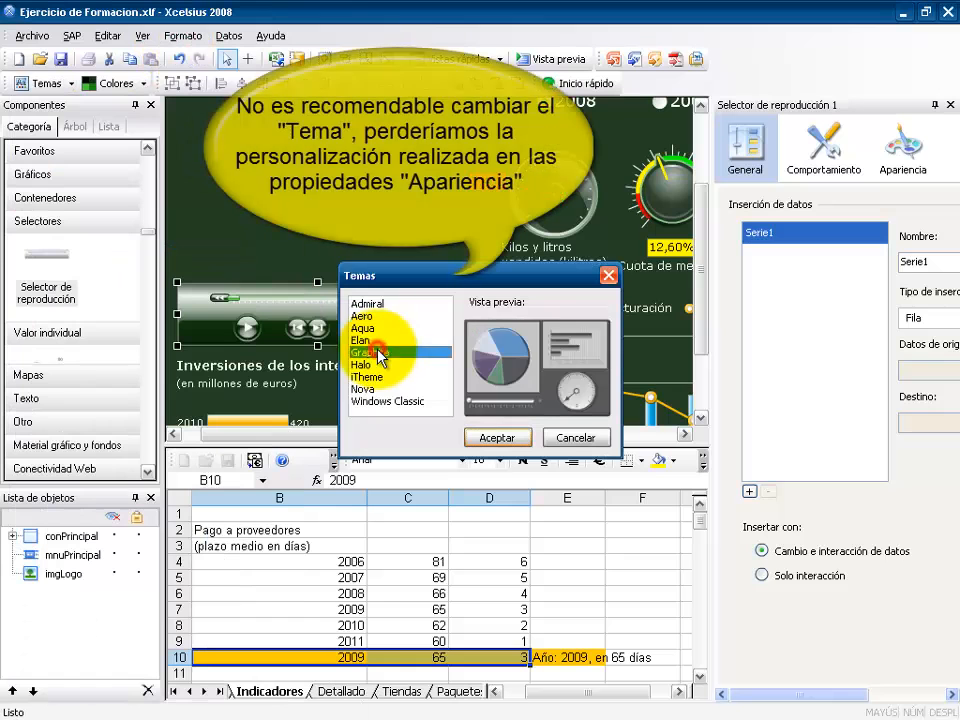
pyautogui.click(365, 377)
pyautogui.click(362, 389)
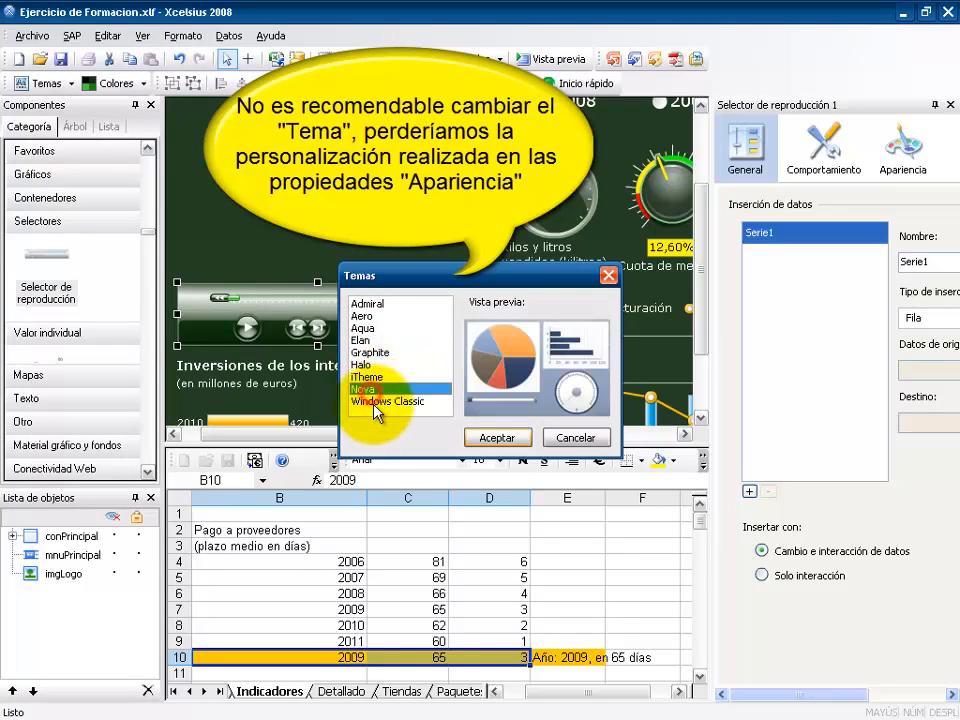
pyautogui.click(372, 401)
pyautogui.click(377, 342)
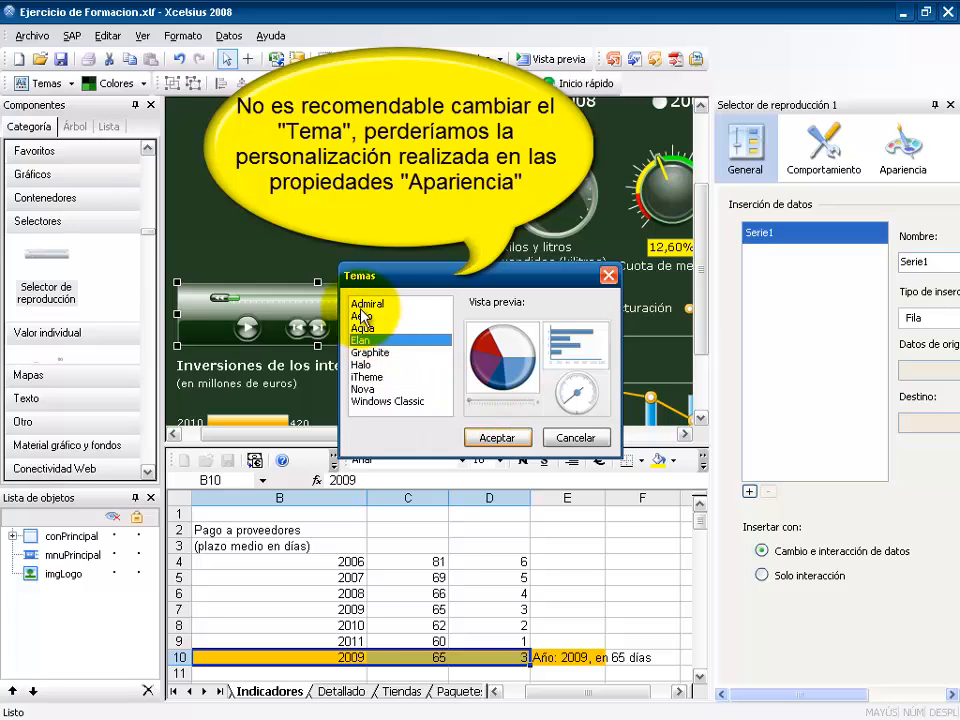
pyautogui.click(362, 317)
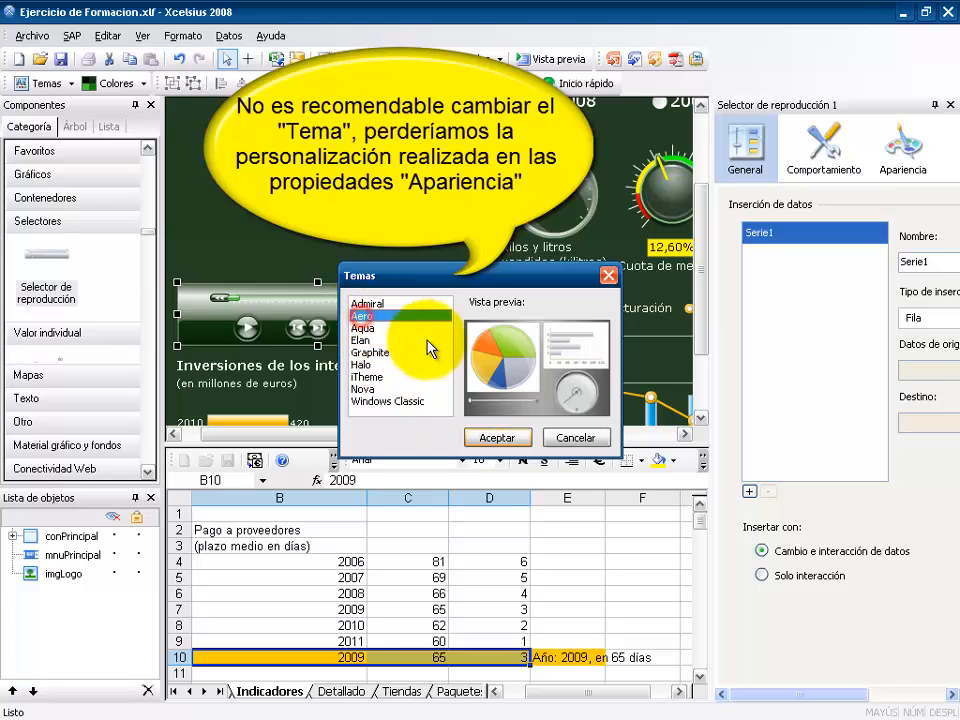
pyautogui.click(370, 354)
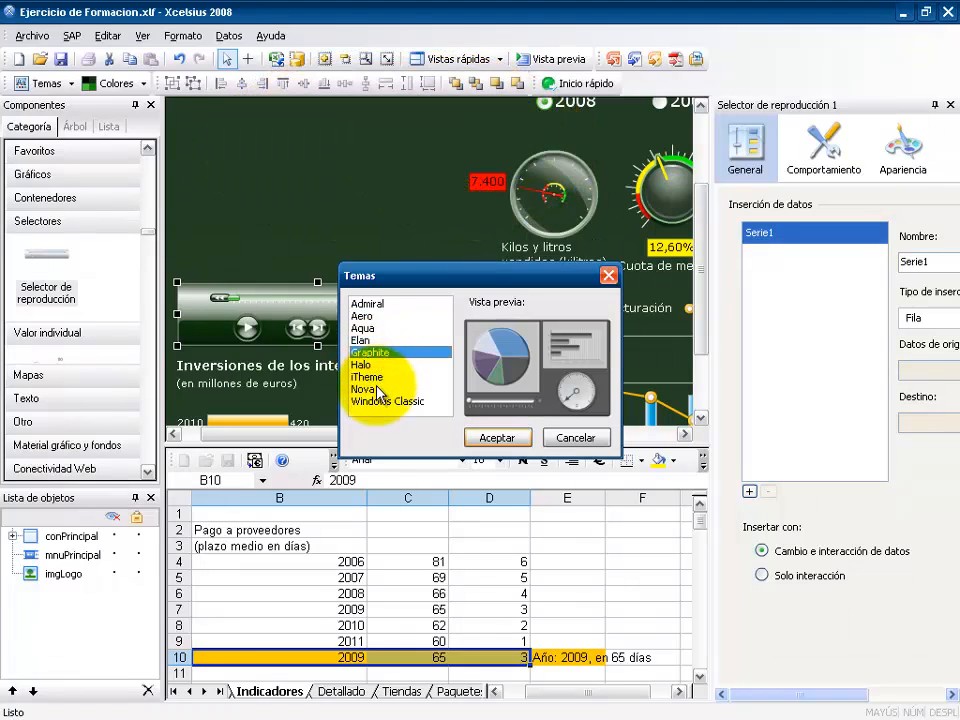
pyautogui.click(575, 440)
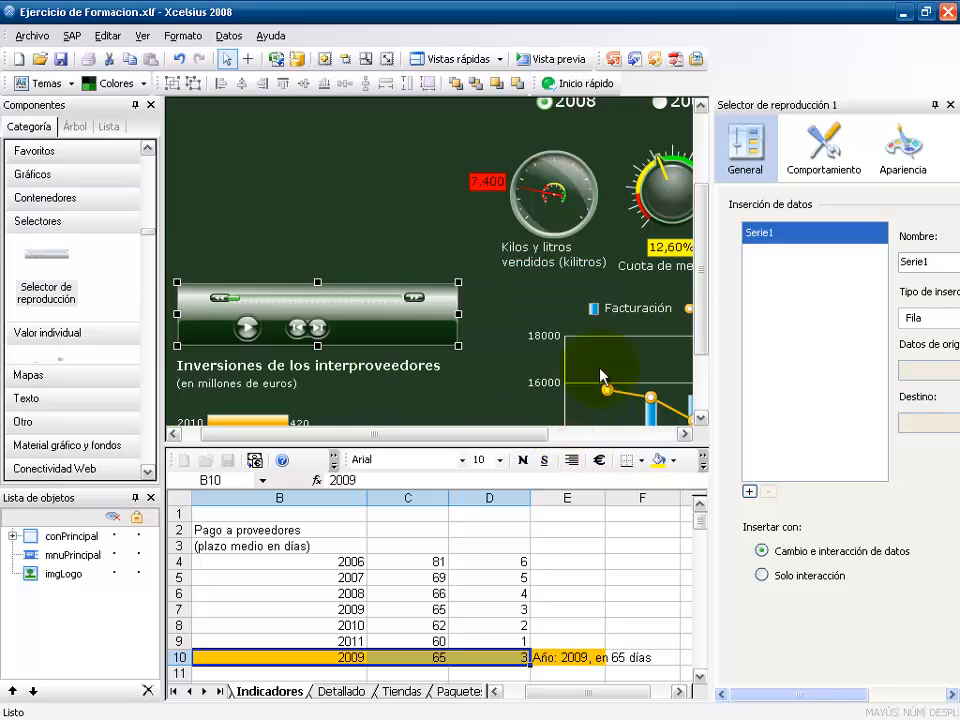
# Step: Name the playback selector's data insertion series "Pago a proveedores" and choose Fila as its insertion type
pyautogui.scroll(-1, 708, 262)
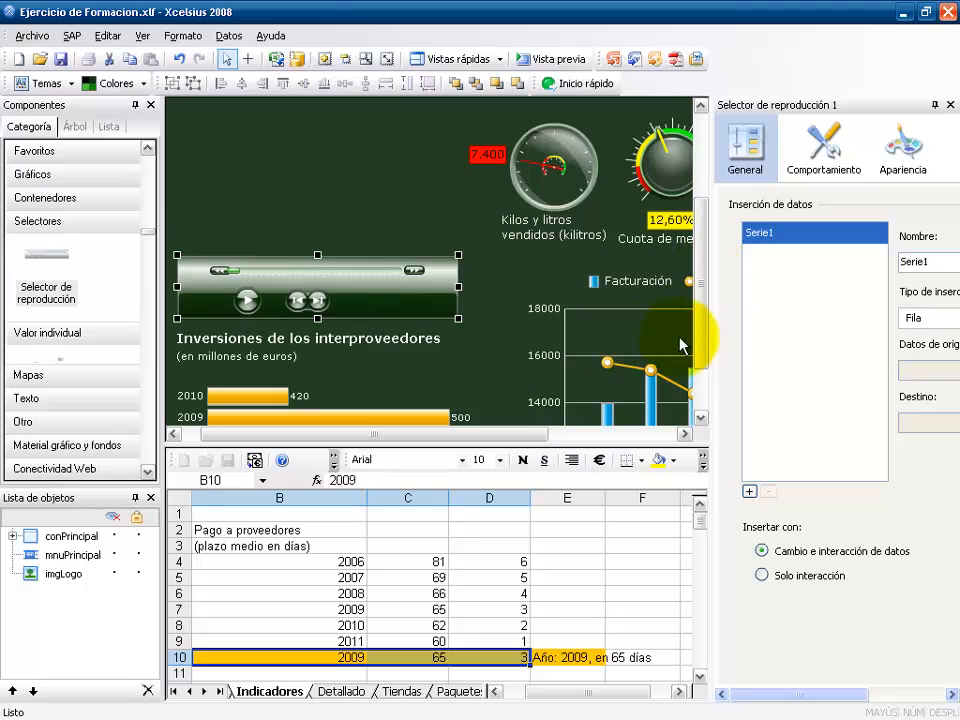
pyautogui.moveTo(712, 308); pyautogui.dragTo(607, 310)
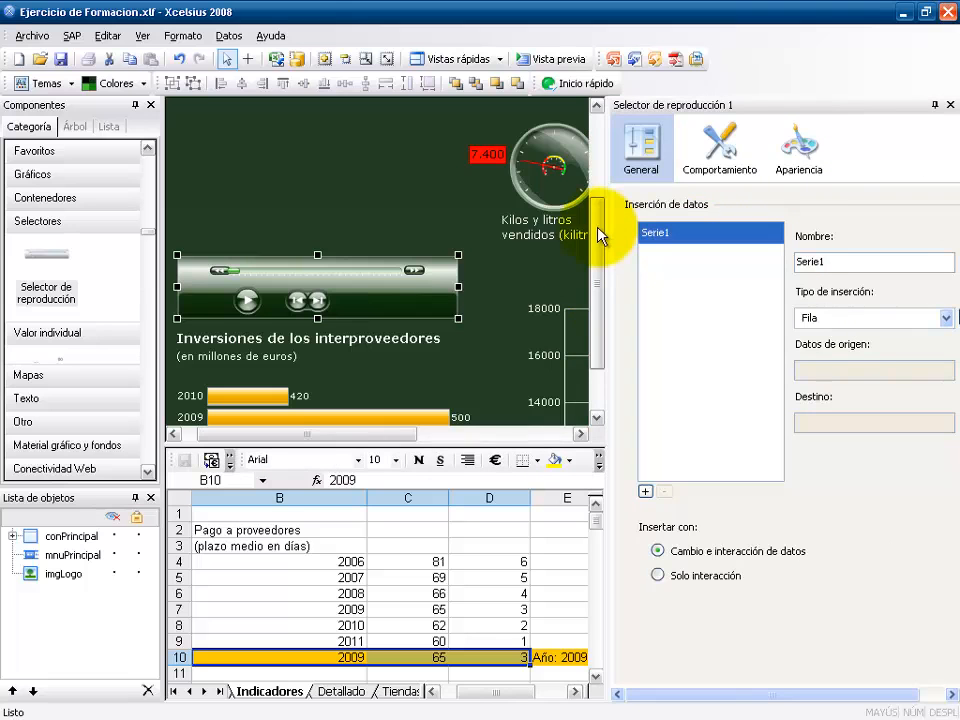
pyautogui.moveTo(607, 231); pyautogui.dragTo(566, 234)
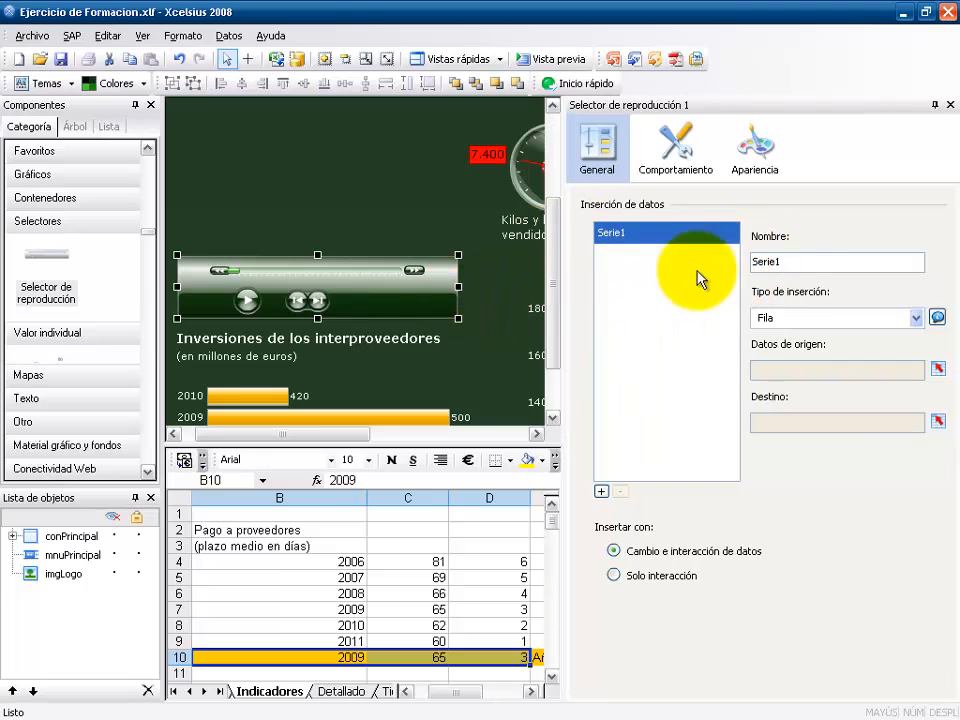
pyautogui.click(815, 263)
pyautogui.moveTo(795, 262); pyautogui.dragTo(696, 257)
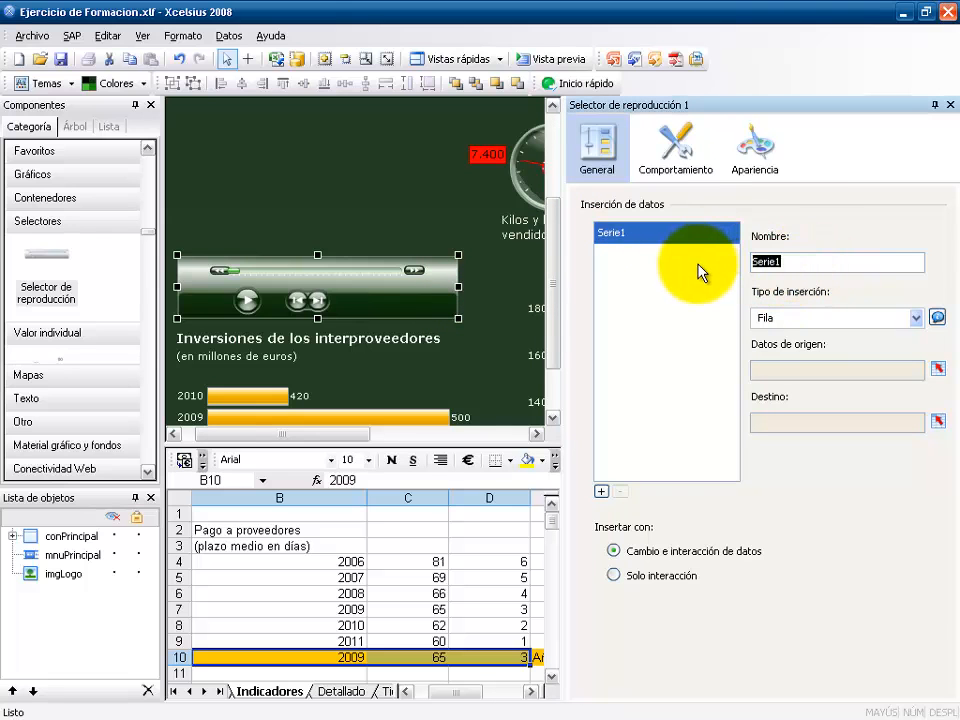
pyautogui.write('Pago a proveedores')
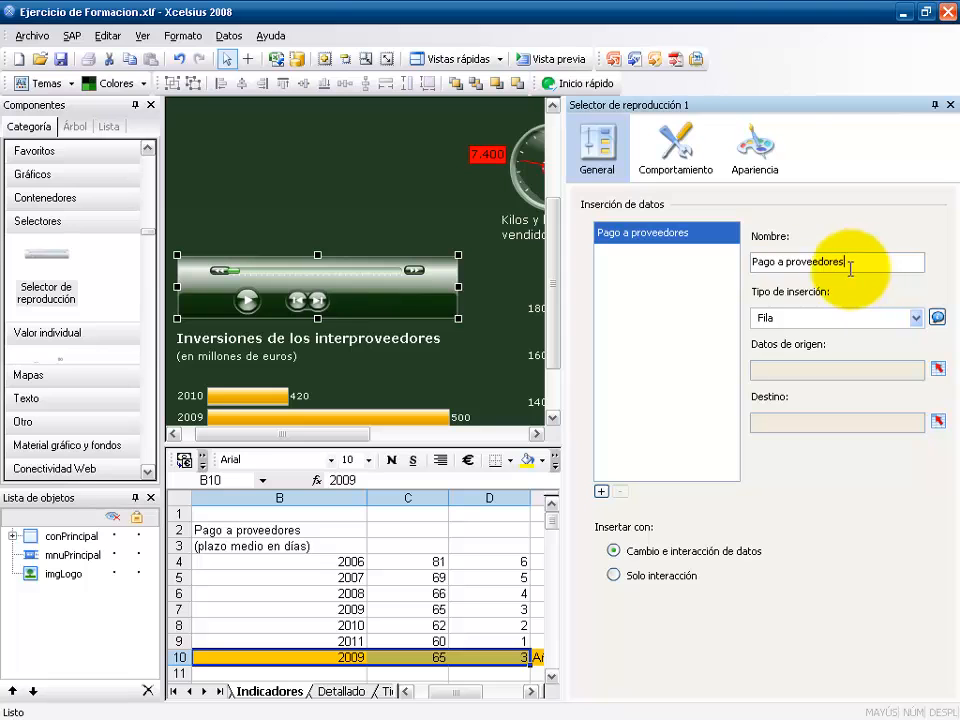
pyautogui.click(829, 320)
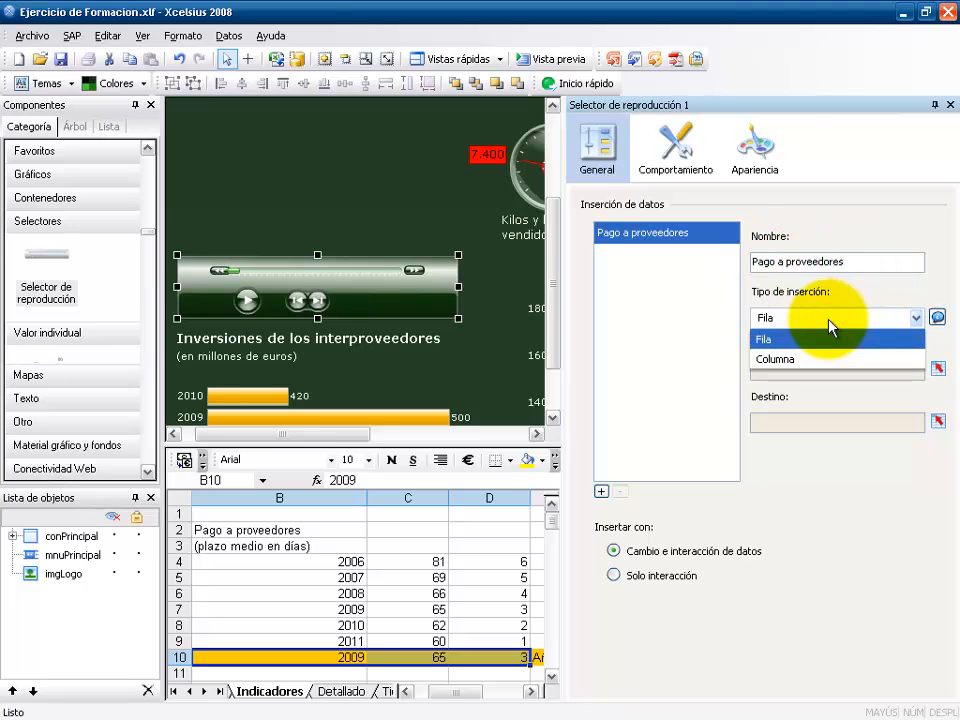
pyautogui.click(803, 336)
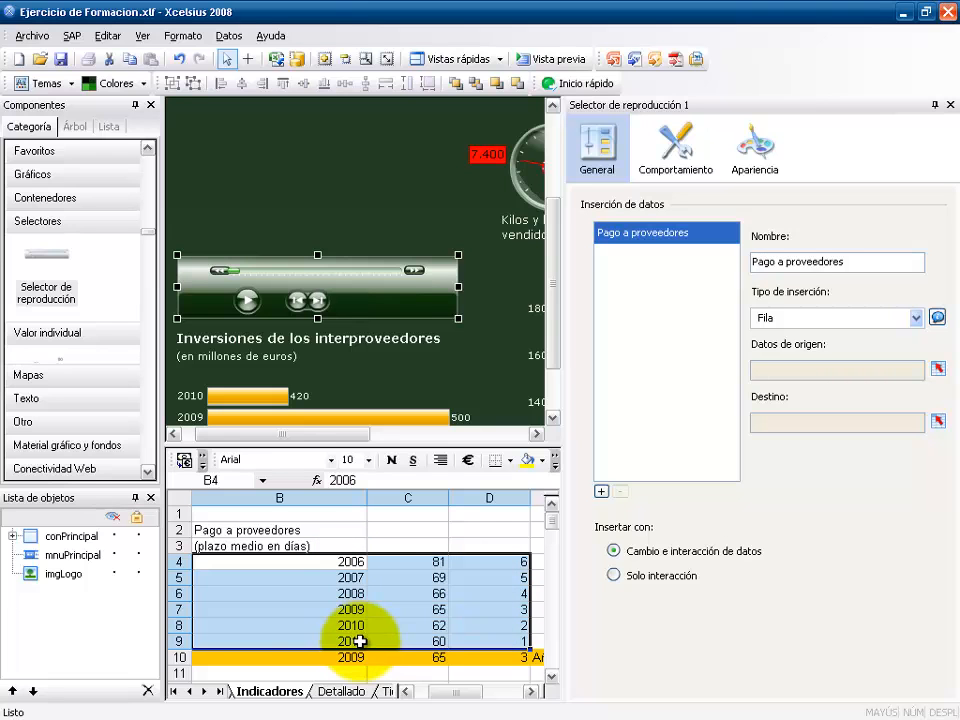
# Step: Link the series' source data to Indicadores!$B$4:$D$9 and its destination to Indicadores!$B$10:$D$10
pyautogui.click(938, 371)
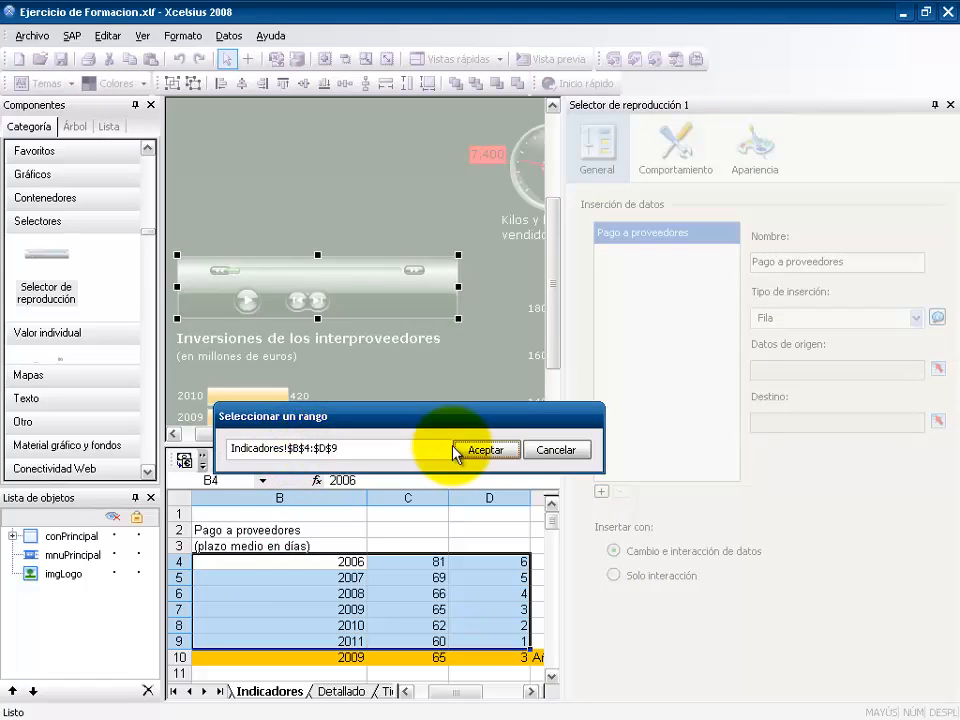
pyautogui.click(484, 450)
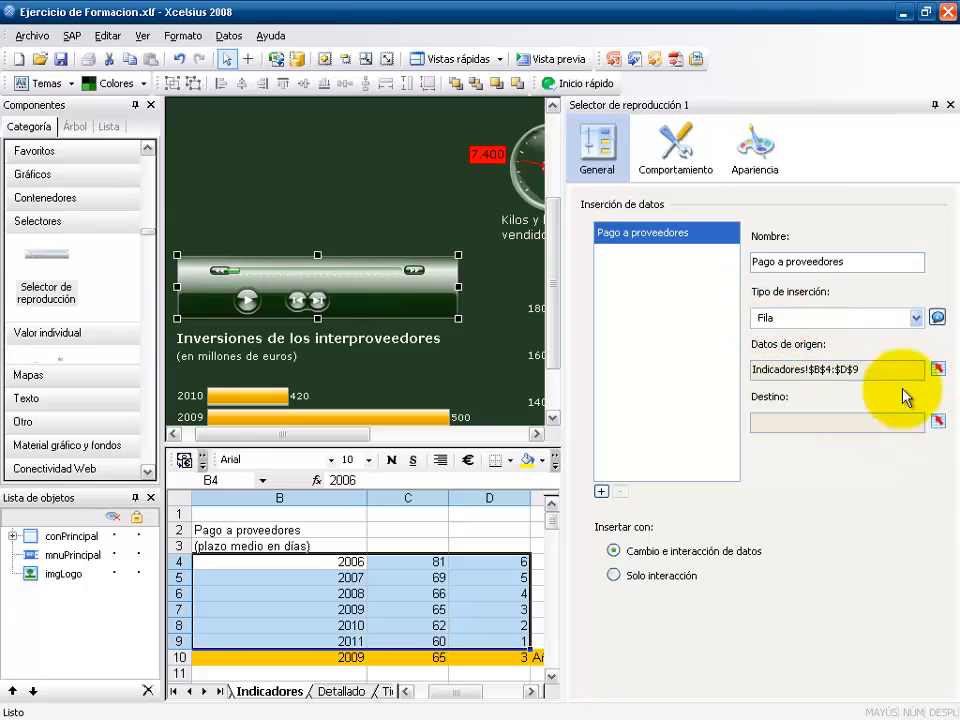
pyautogui.moveTo(326, 657); pyautogui.dragTo(453, 660)
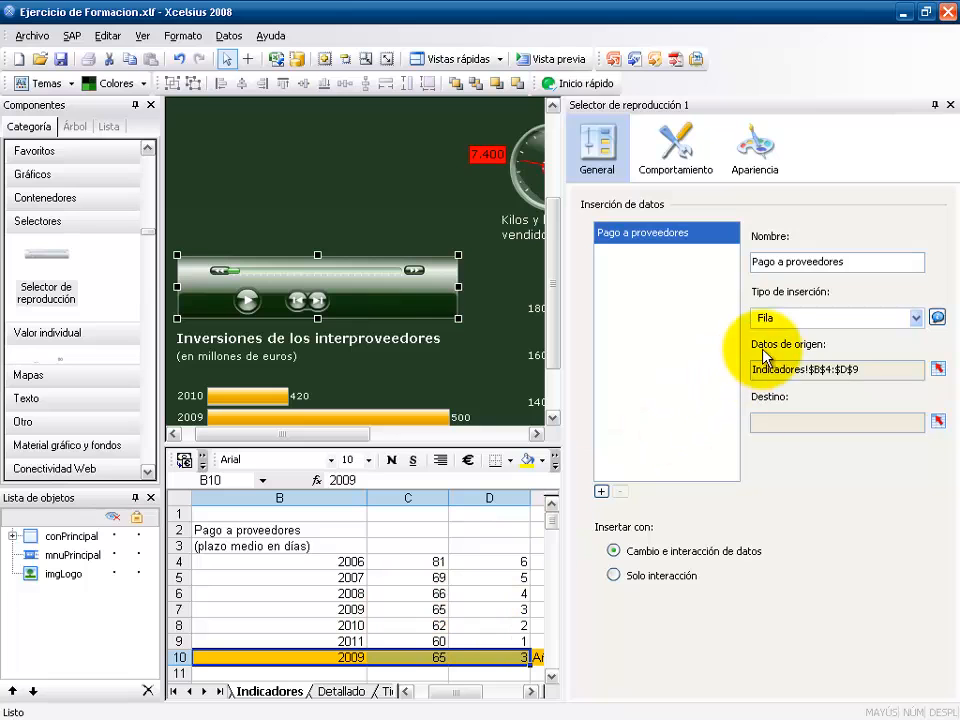
pyautogui.click(940, 424)
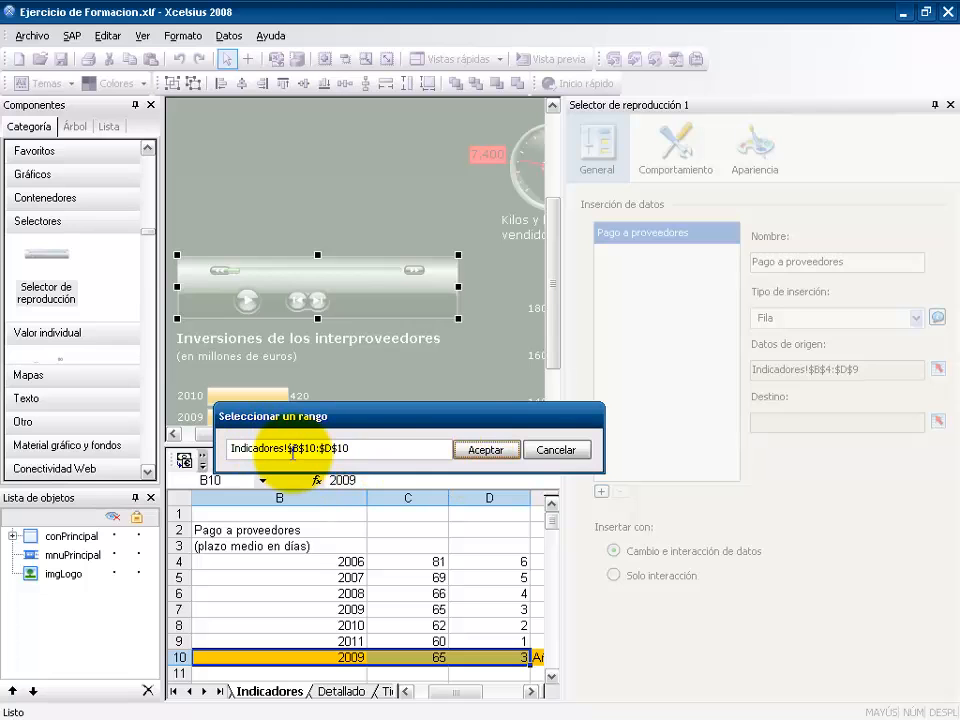
pyautogui.click(482, 451)
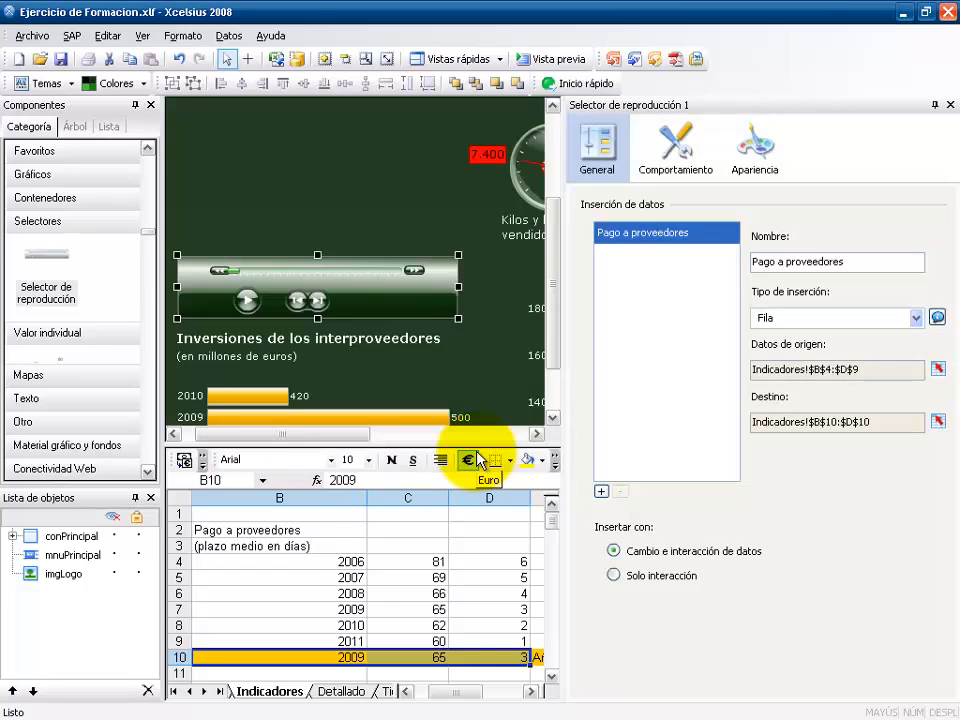
pyautogui.click(339, 561)
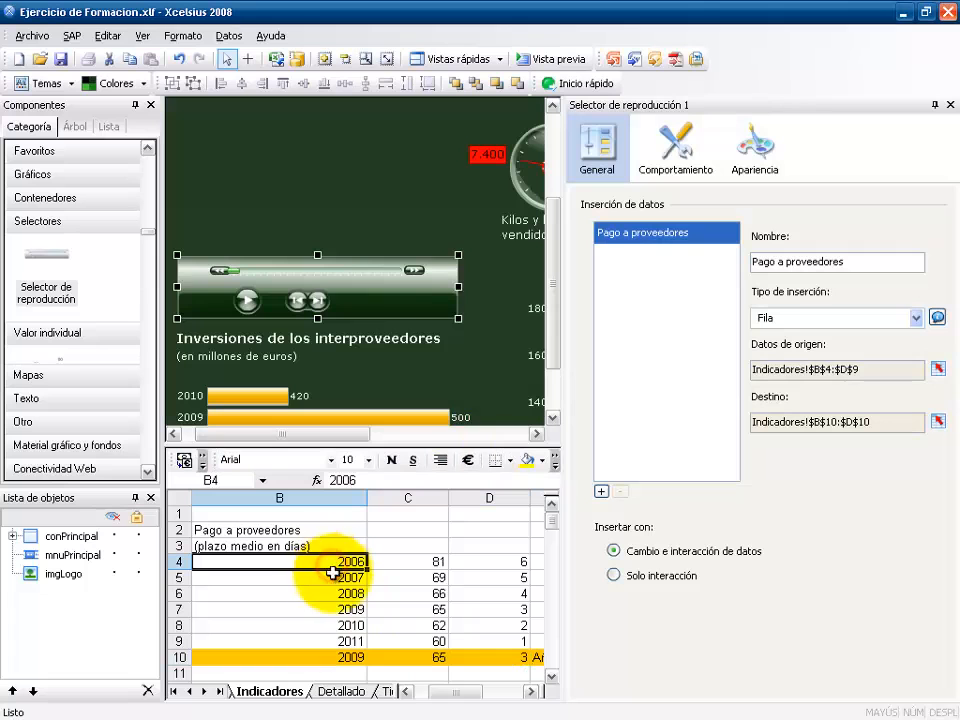
# Step: Examine the yearly source rows B4:D9 and the destination row B10:D10 of the supplier payment data in the Indicadores sheet
pyautogui.click(327, 580)
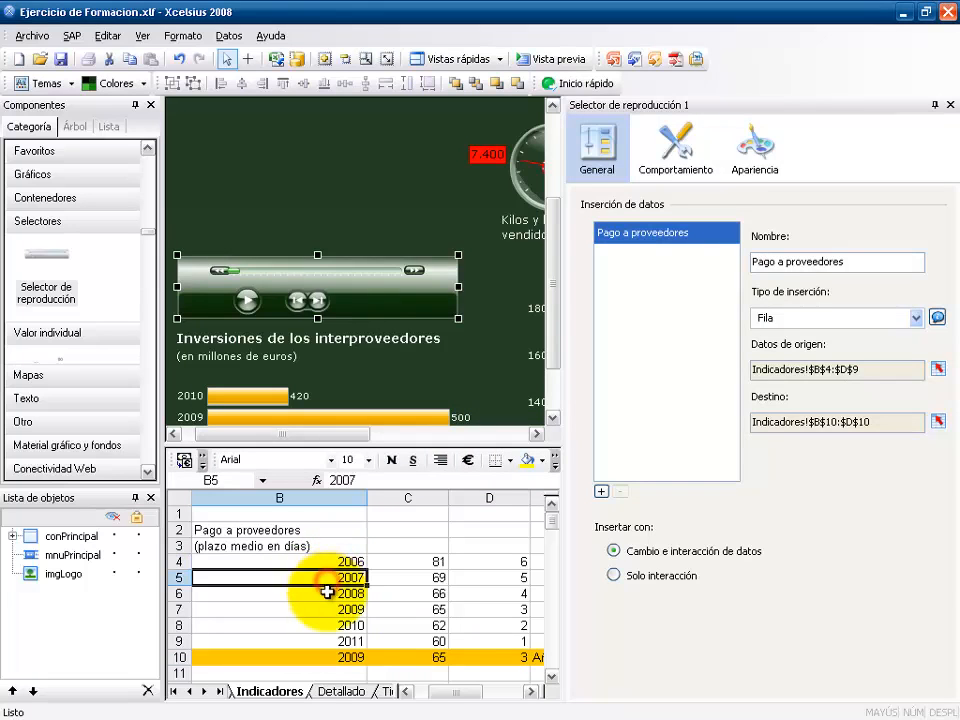
pyautogui.click(325, 594)
pyautogui.click(317, 610)
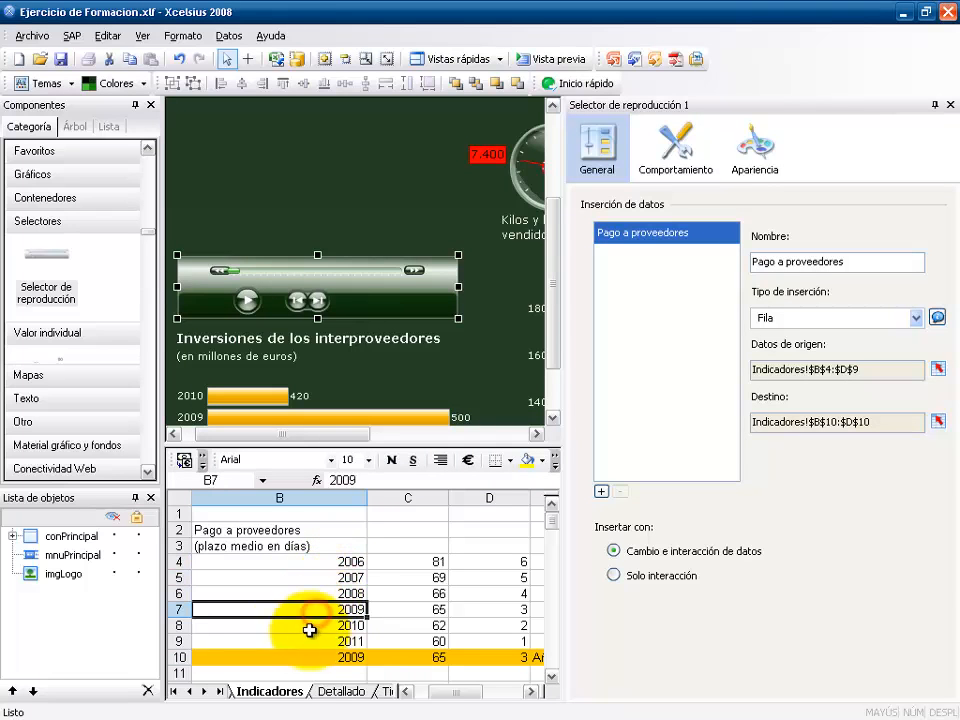
pyautogui.click(314, 626)
pyautogui.click(313, 642)
pyautogui.click(325, 565)
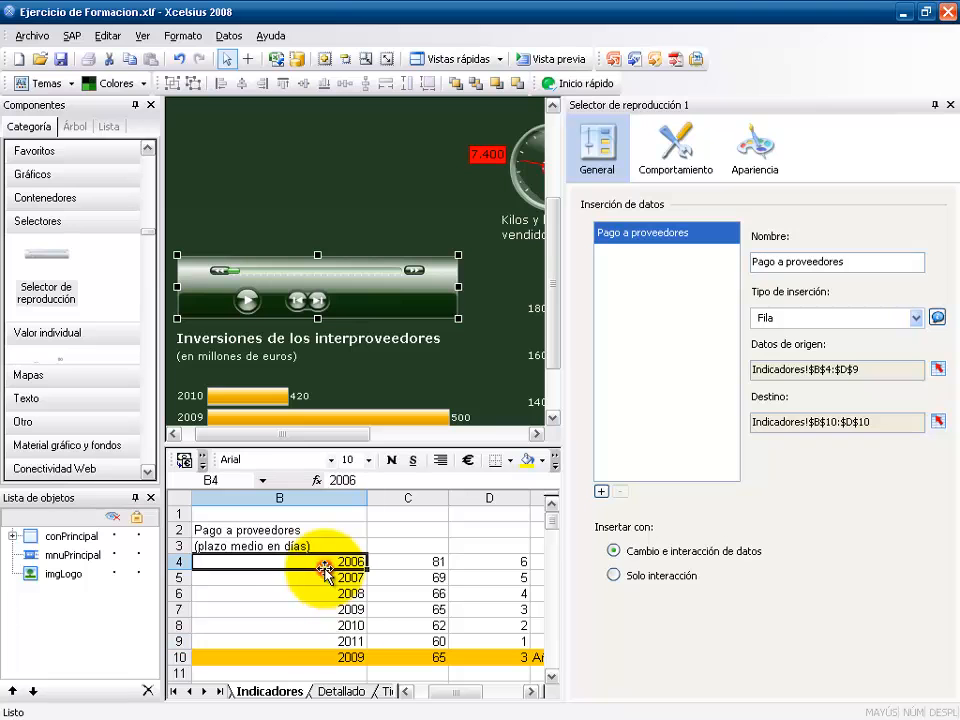
pyautogui.click(324, 578)
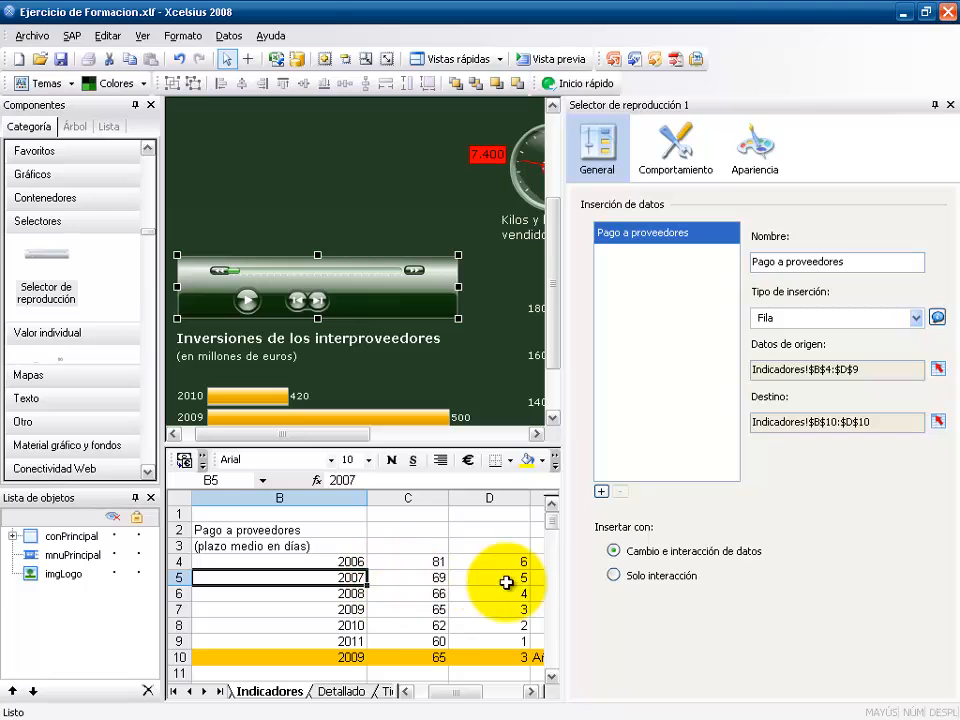
pyautogui.click(306, 657)
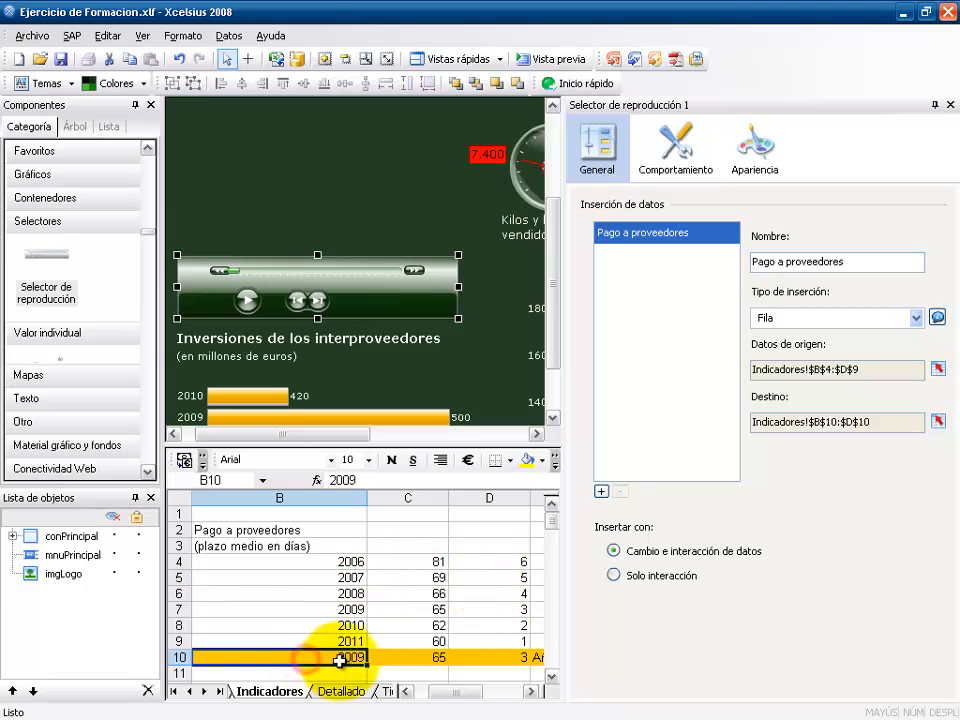
pyautogui.moveTo(361, 660); pyautogui.dragTo(463, 664)
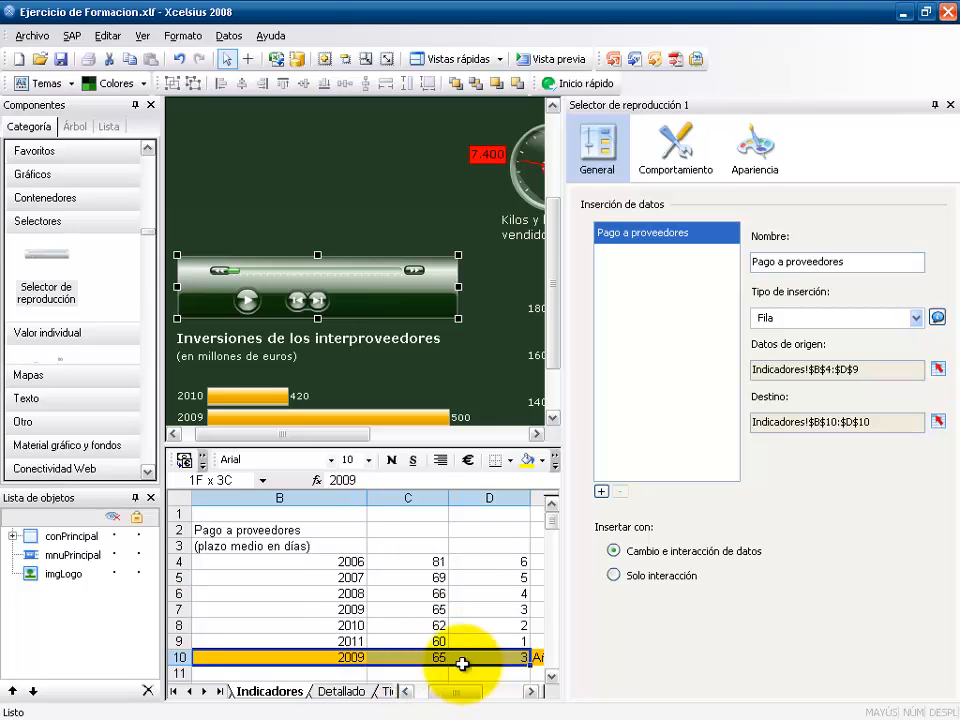
# Step: Inspect the text formula in E10, the destination cells B10 and C10 it references, and the 2011 row of the source data
pyautogui.click(528, 691)
pyautogui.click(390, 658)
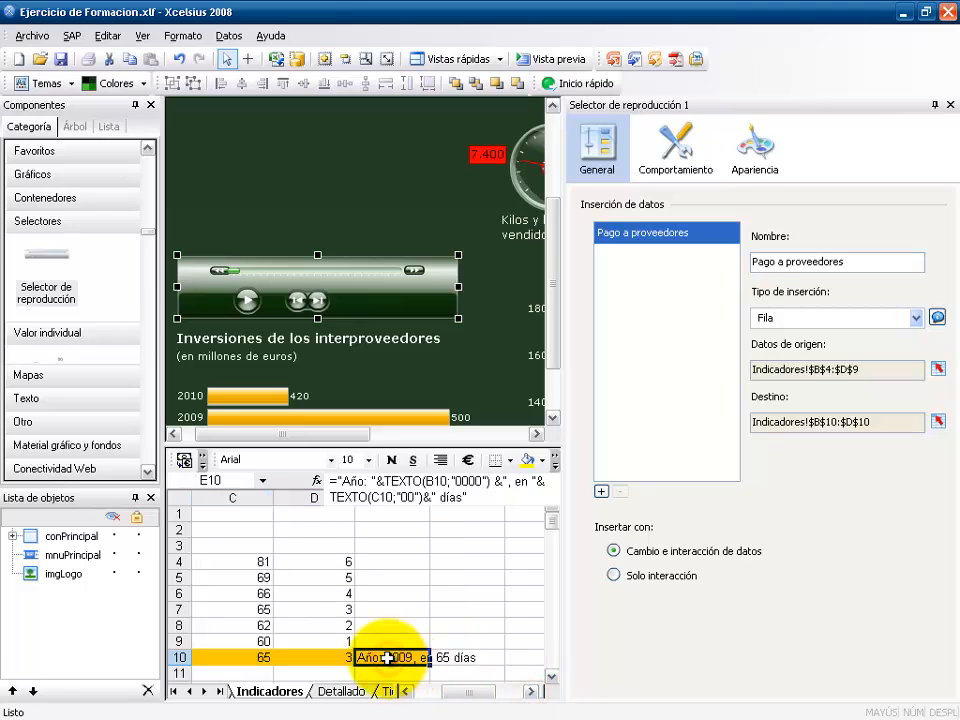
pyautogui.moveTo(456, 692); pyautogui.dragTo(435, 700)
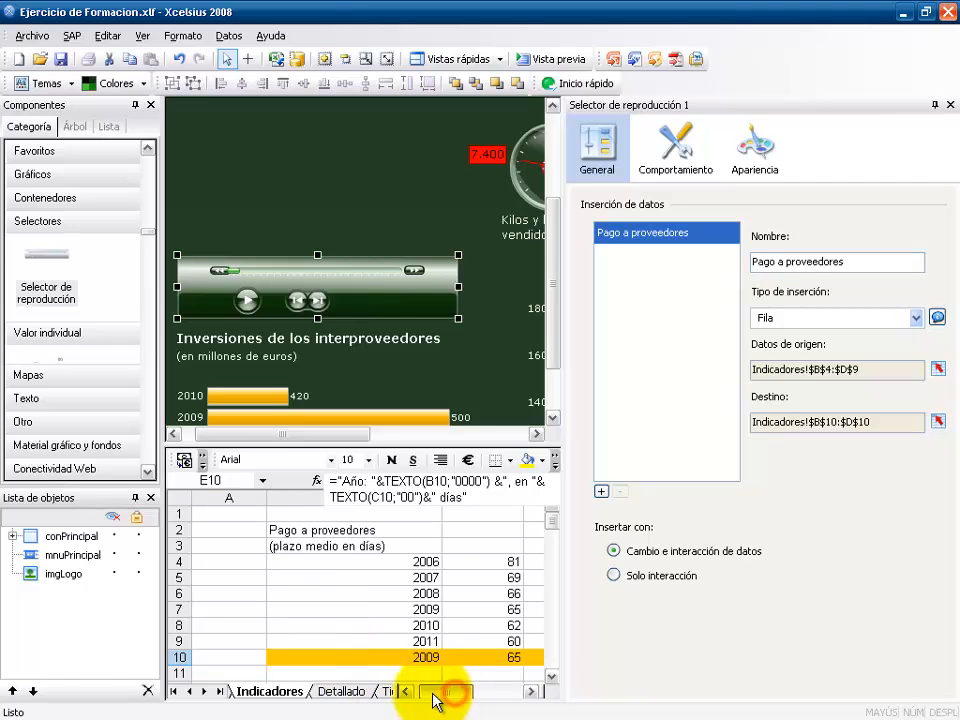
pyautogui.click(418, 658)
pyautogui.click(505, 660)
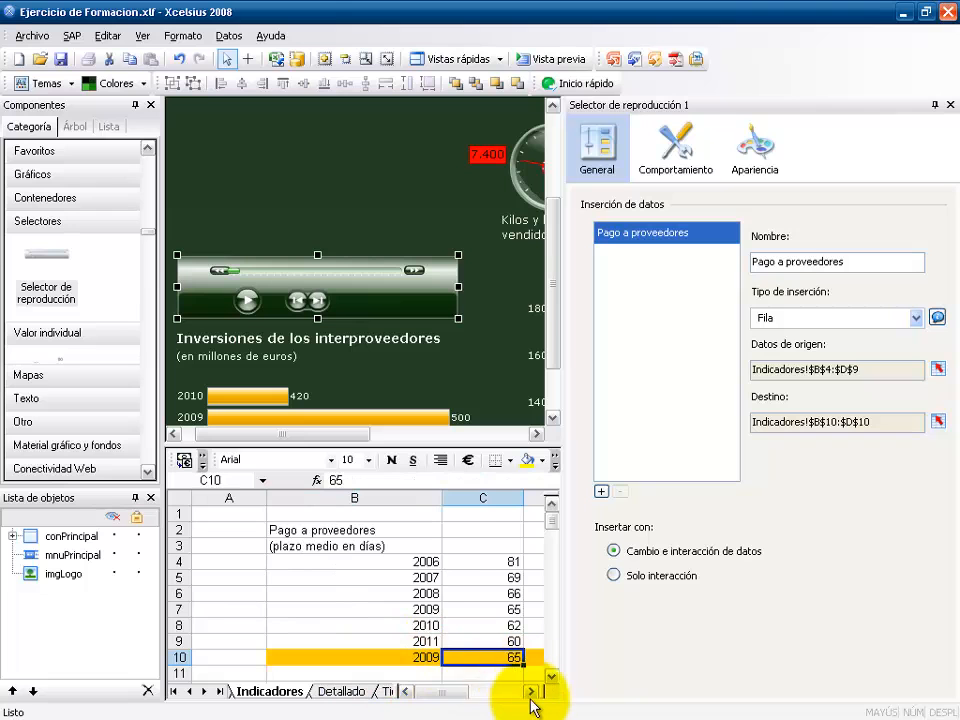
pyautogui.click(529, 691)
pyautogui.click(530, 691)
pyautogui.click(386, 658)
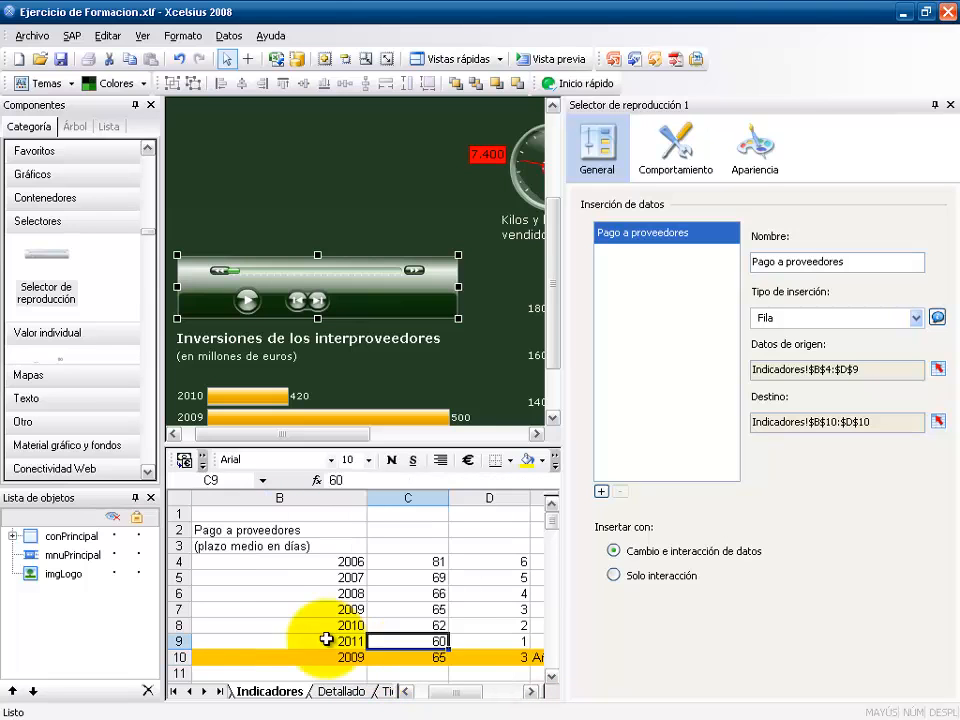
pyautogui.click(326, 639)
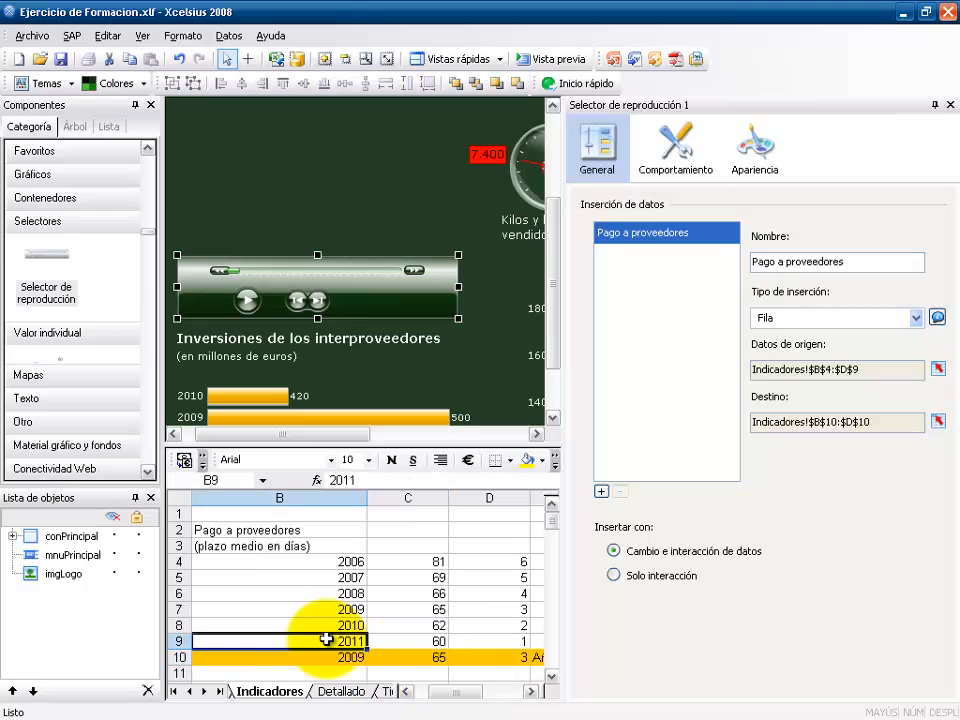
pyautogui.press('Right')
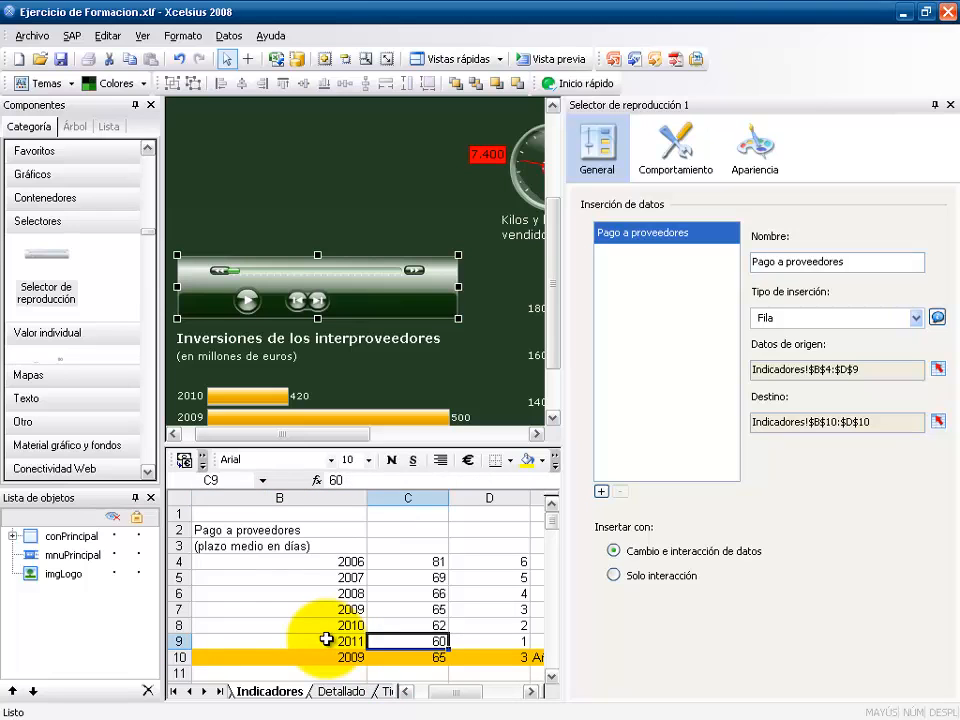
pyautogui.press('Right')
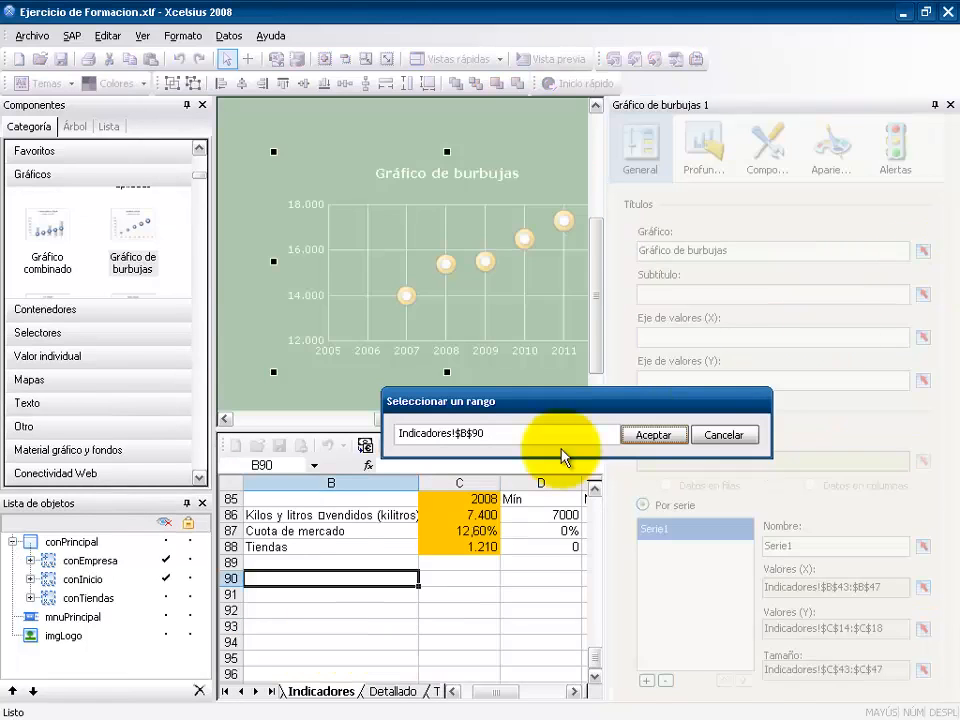
# Step: Link the bubble chart's title to Indicadores!$B$90 and enter "Facturación vs. Tiendas" in that cell
pyautogui.click(653, 435)
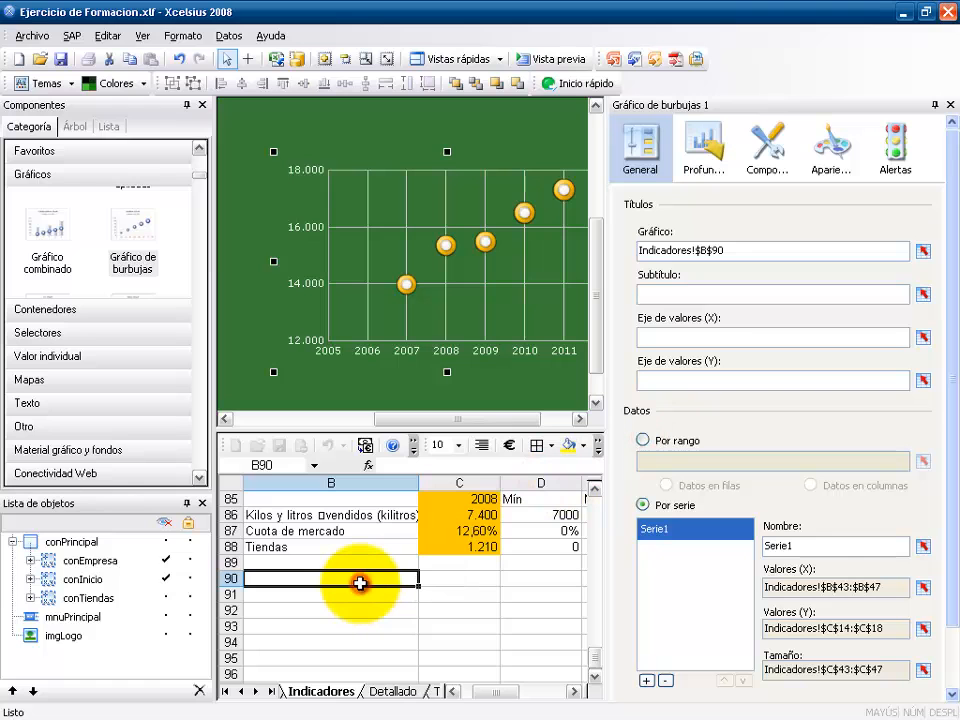
pyautogui.write('Factu')
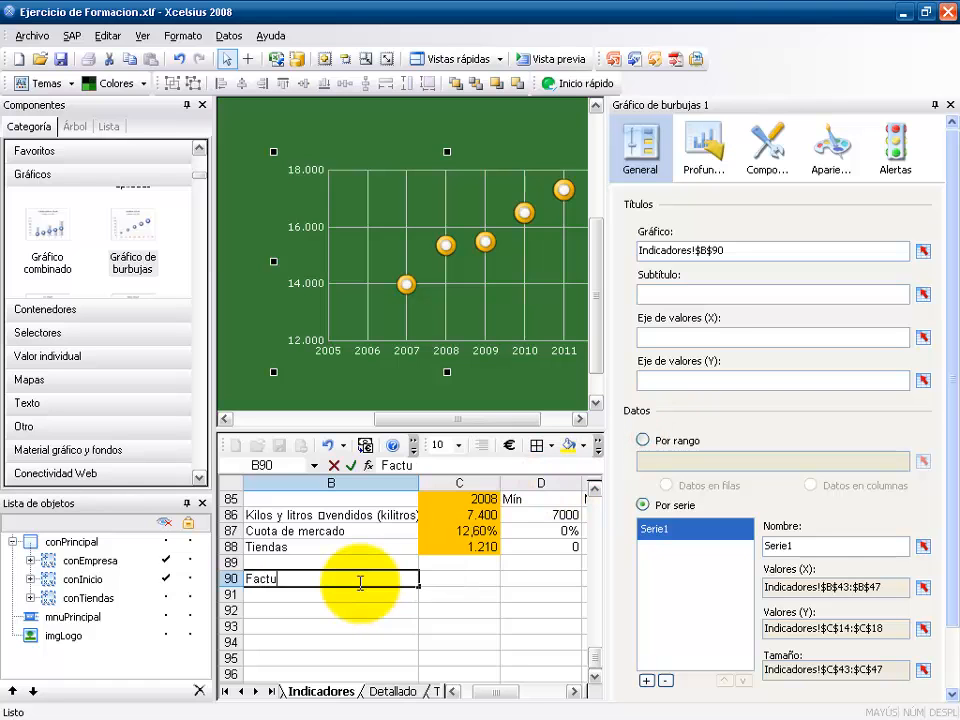
pyautogui.write('ración vs. T')
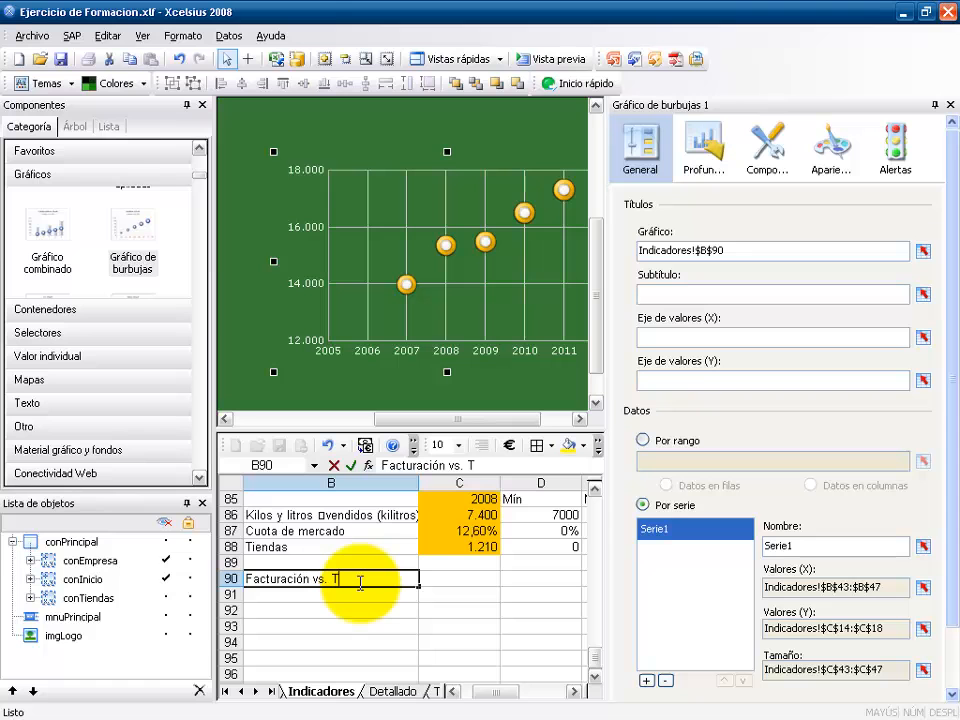
pyautogui.write('iendas')
pyautogui.press('Return')
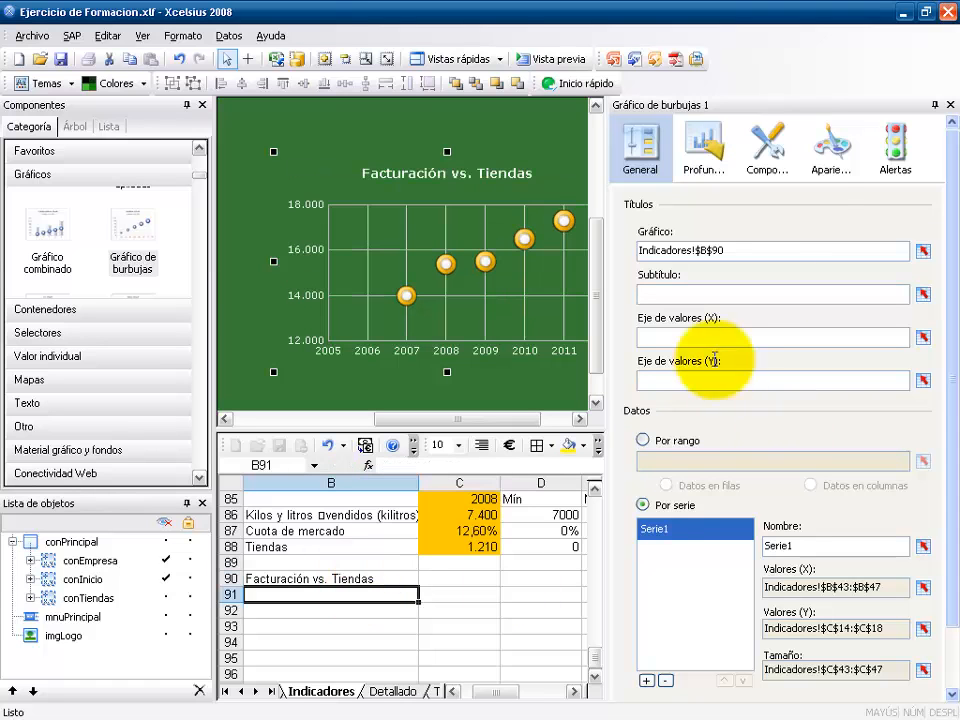
# Step: Set the text colour of the bubble chart's mouse-over values (Valores de paso del ratón) to black
pyautogui.click(829, 155)
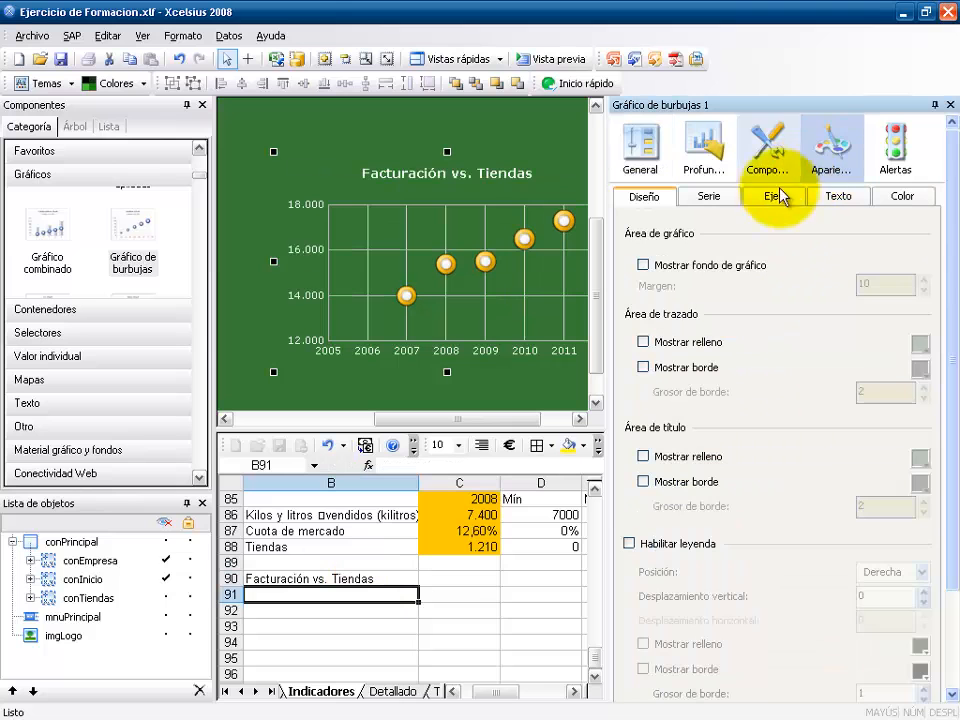
pyautogui.click(828, 200)
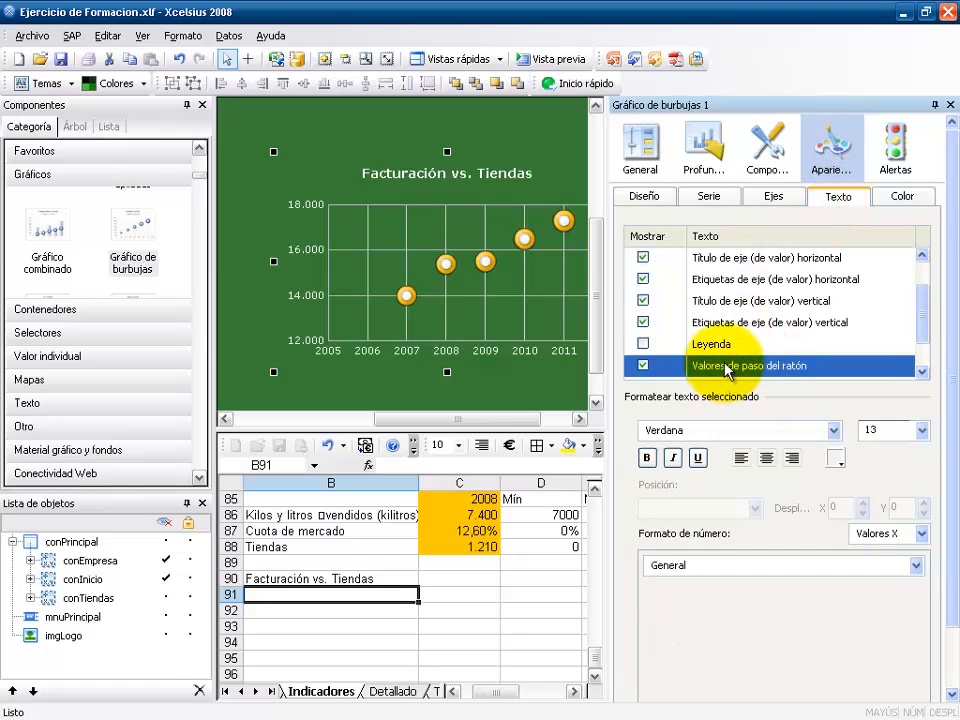
pyautogui.click(837, 463)
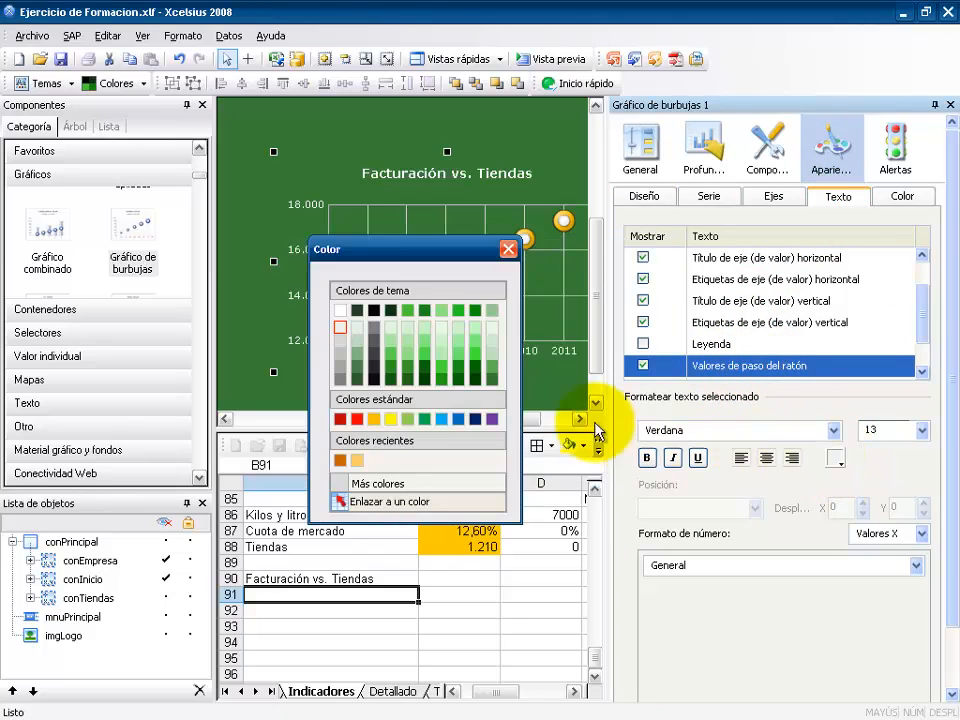
pyautogui.click(373, 311)
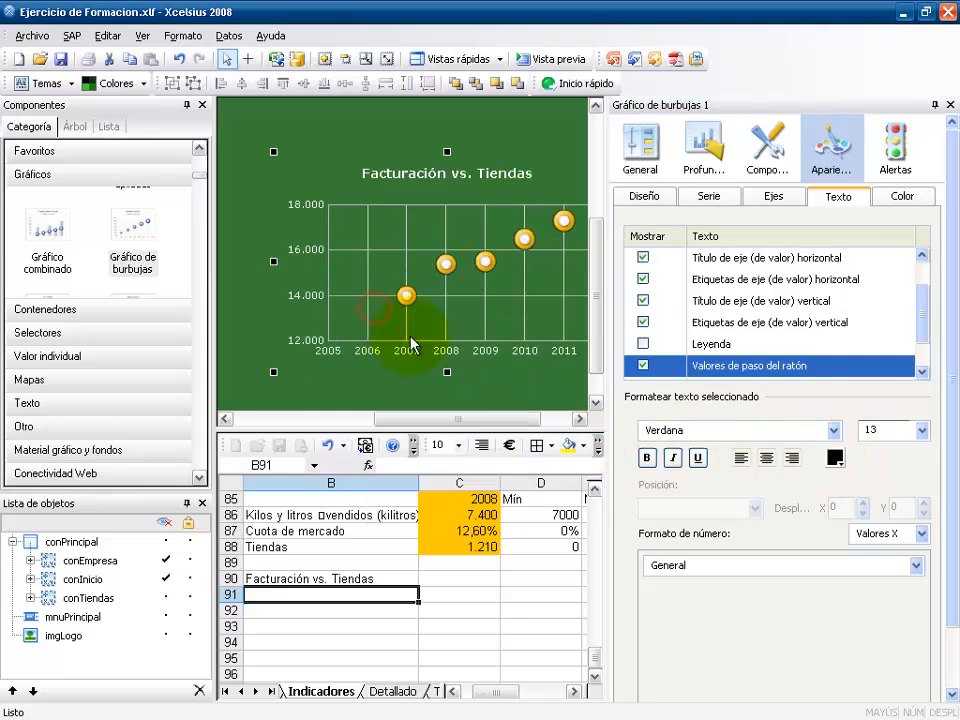
pyautogui.click(647, 165)
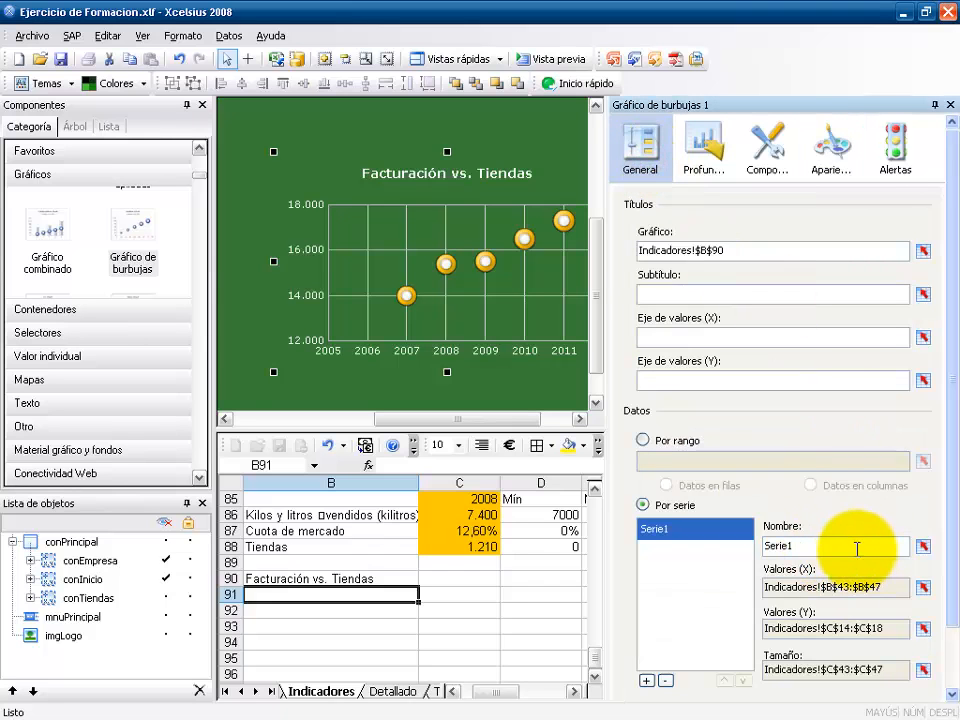
# Step: Preview the dashboard's Tiendas page and check the mouse-over values of the Facturación vs. Tiendas bubbles, then return to editing
pyautogui.click(538, 59)
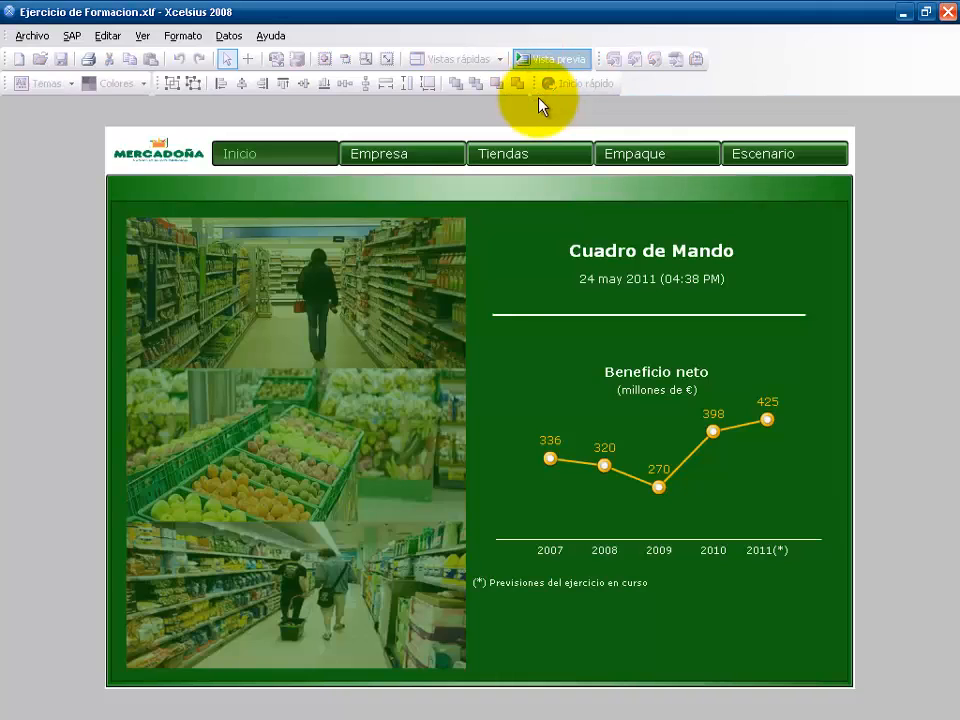
pyautogui.click(533, 155)
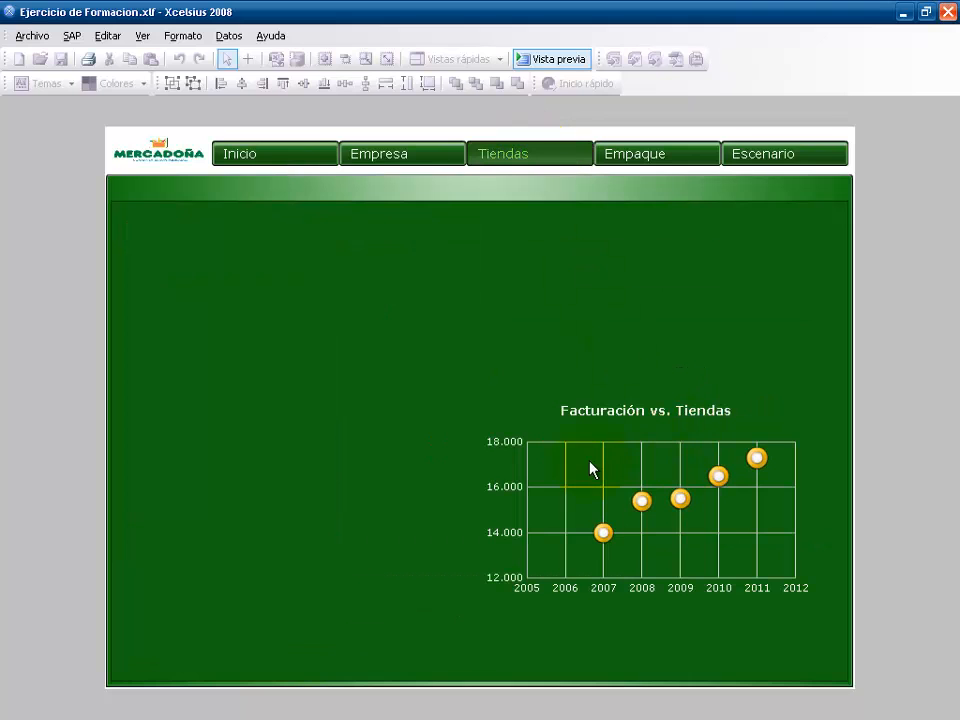
pyautogui.moveTo(605, 537)
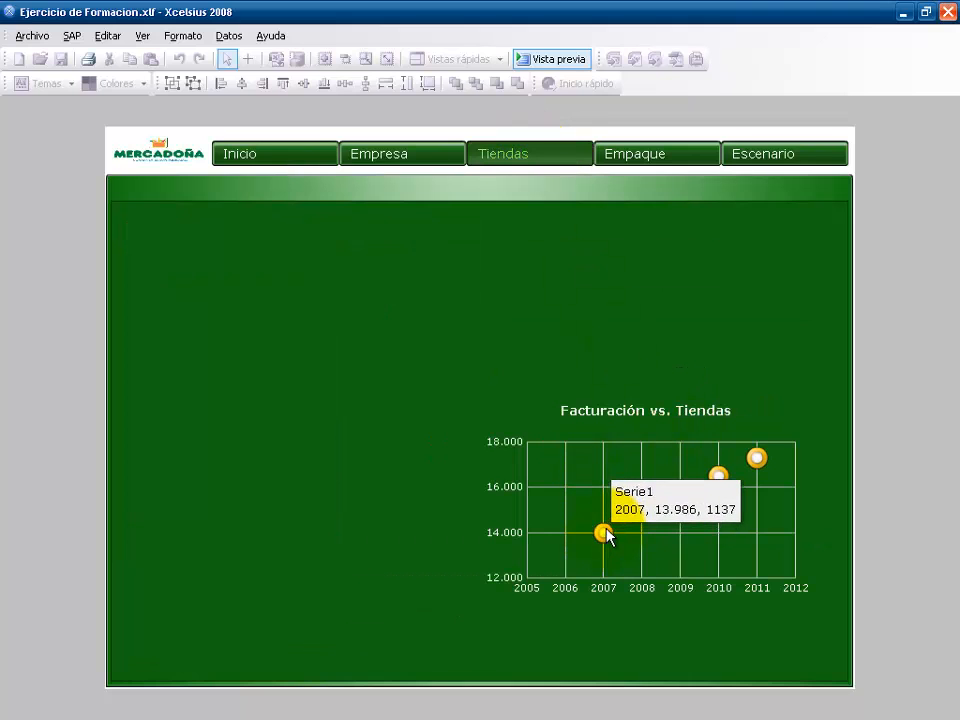
pyautogui.moveTo(639, 511)
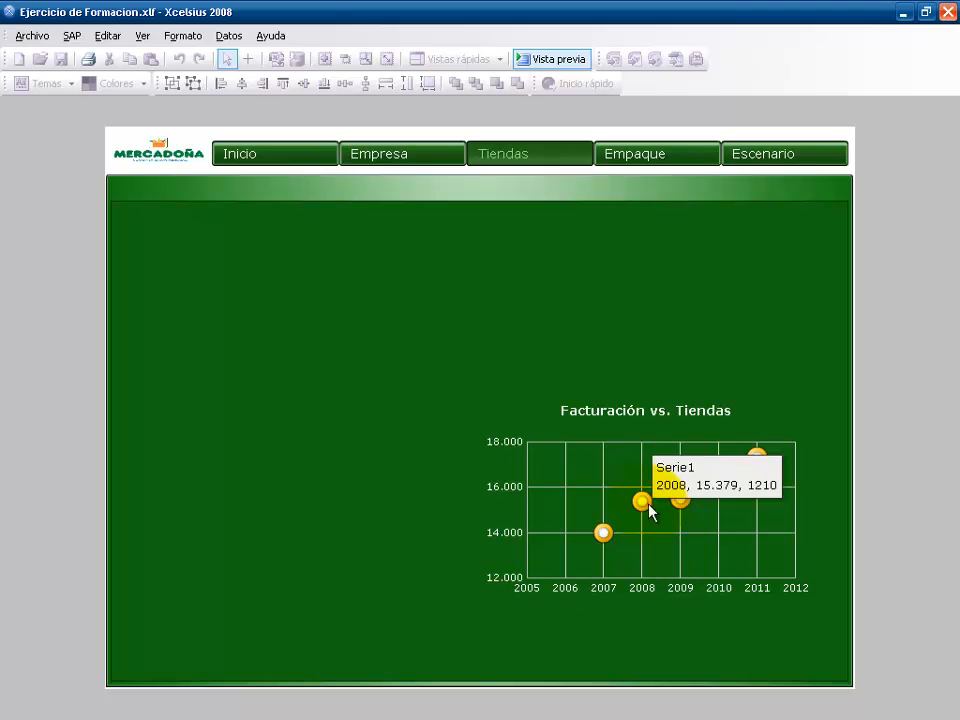
pyautogui.moveTo(681, 500)
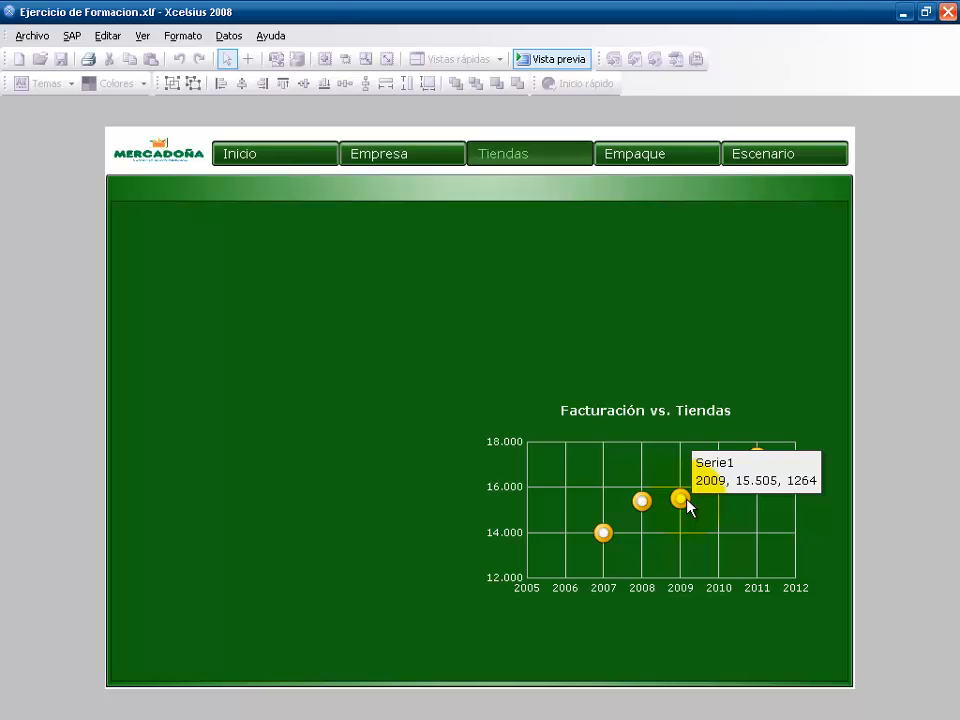
pyautogui.moveTo(722, 481)
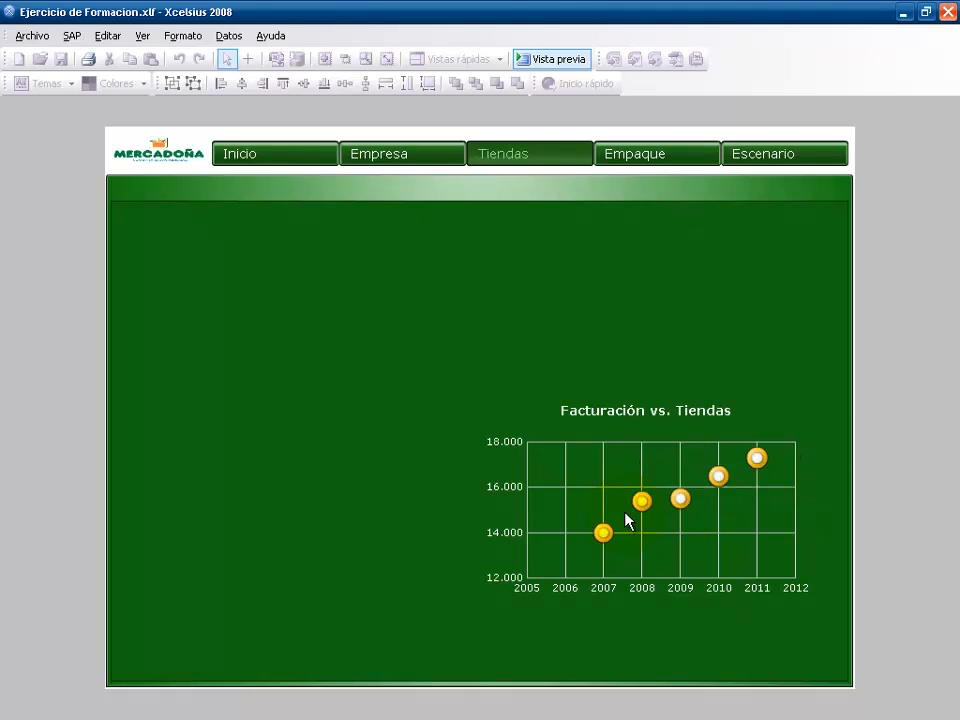
pyautogui.click(548, 60)
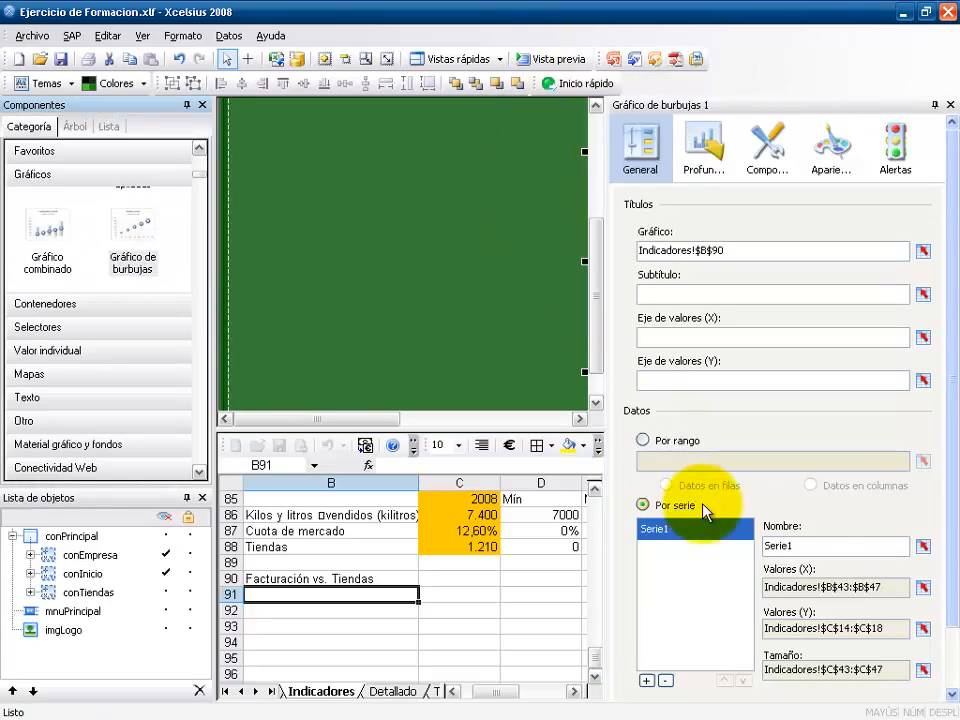
# Step: Link the bubble series' name to Indicadores!$B$91 and enter "Año, Facturación y Tiendas" in that cell
pyautogui.click(786, 548)
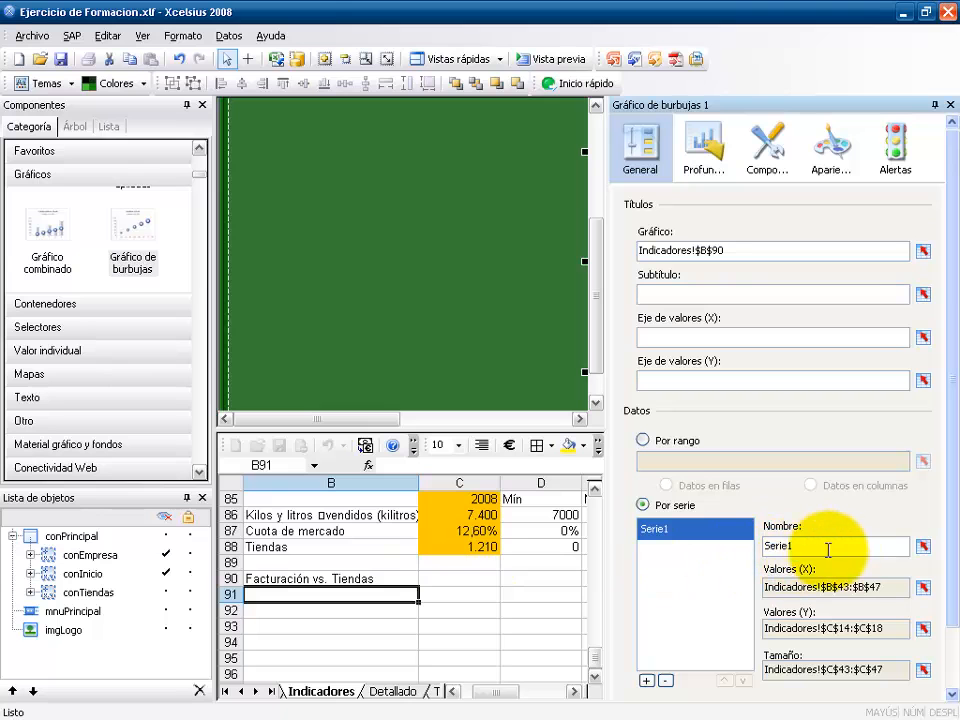
pyautogui.click(922, 548)
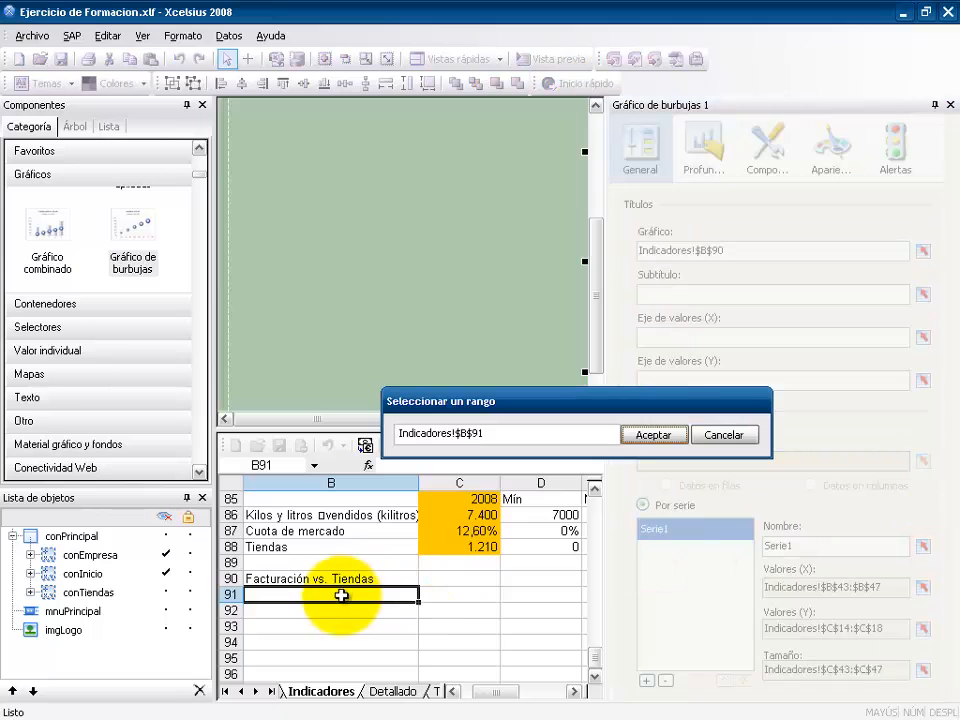
pyautogui.click(653, 438)
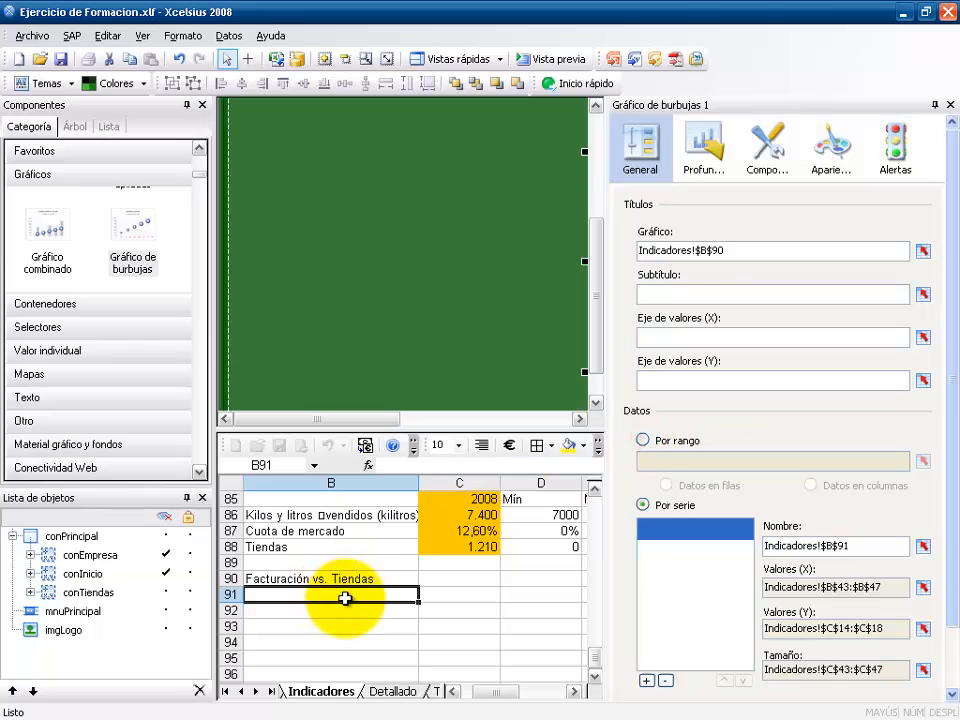
pyautogui.write('Año, Facturaci')
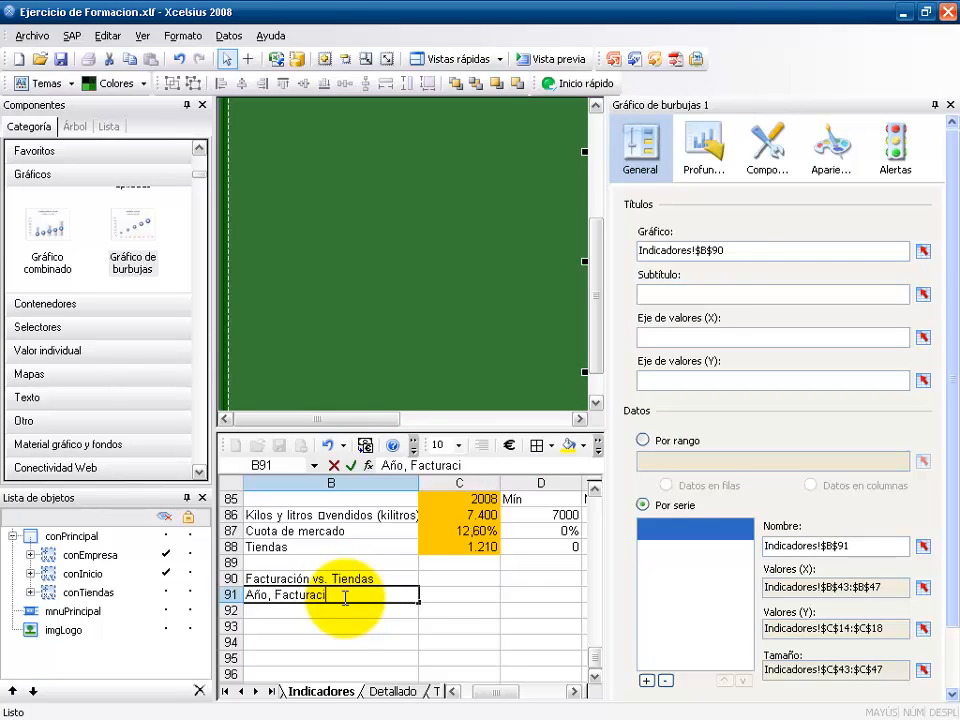
pyautogui.write('ón y Tiend')
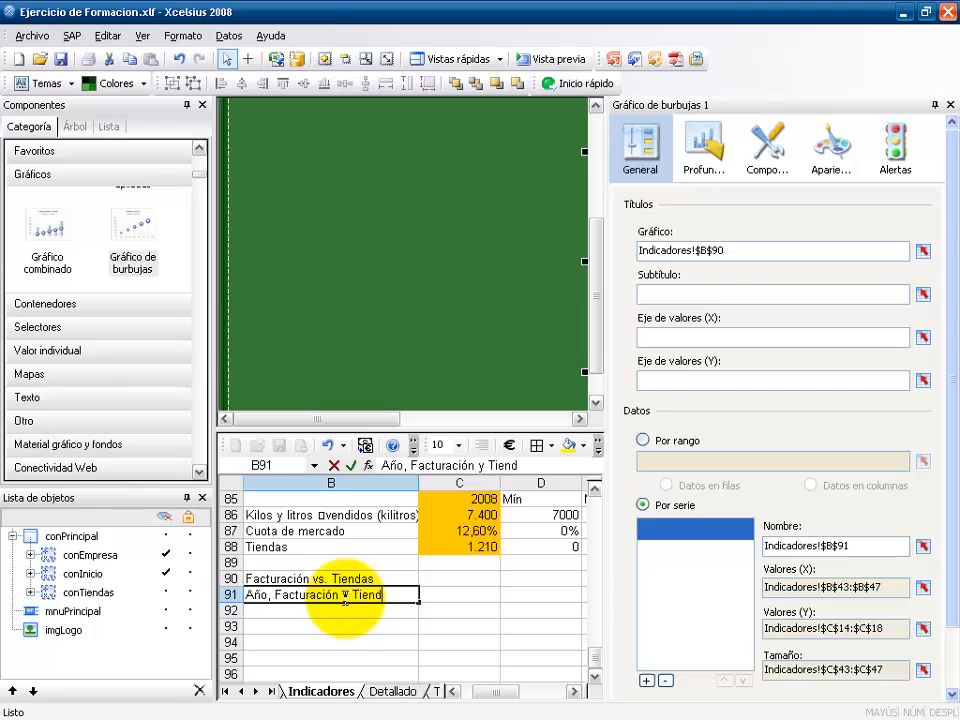
pyautogui.write('as')
pyautogui.press('Return')
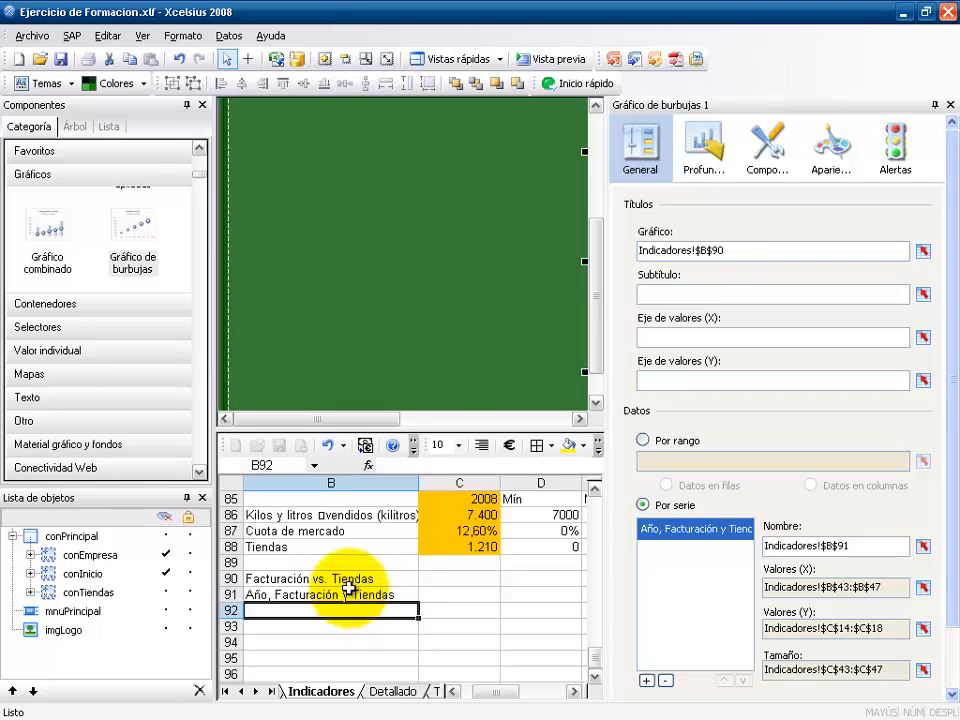
# Step: Preview the Tiendas page to check the bubbles' mouse-over text, return to editing and save the dashboard
pyautogui.click(541, 62)
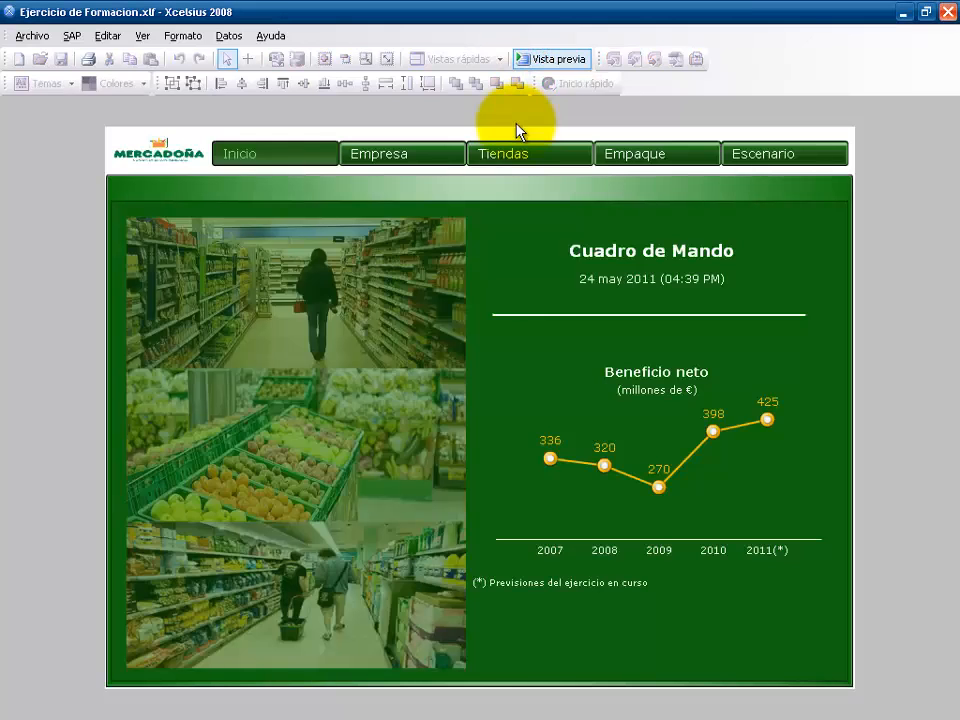
pyautogui.click(510, 157)
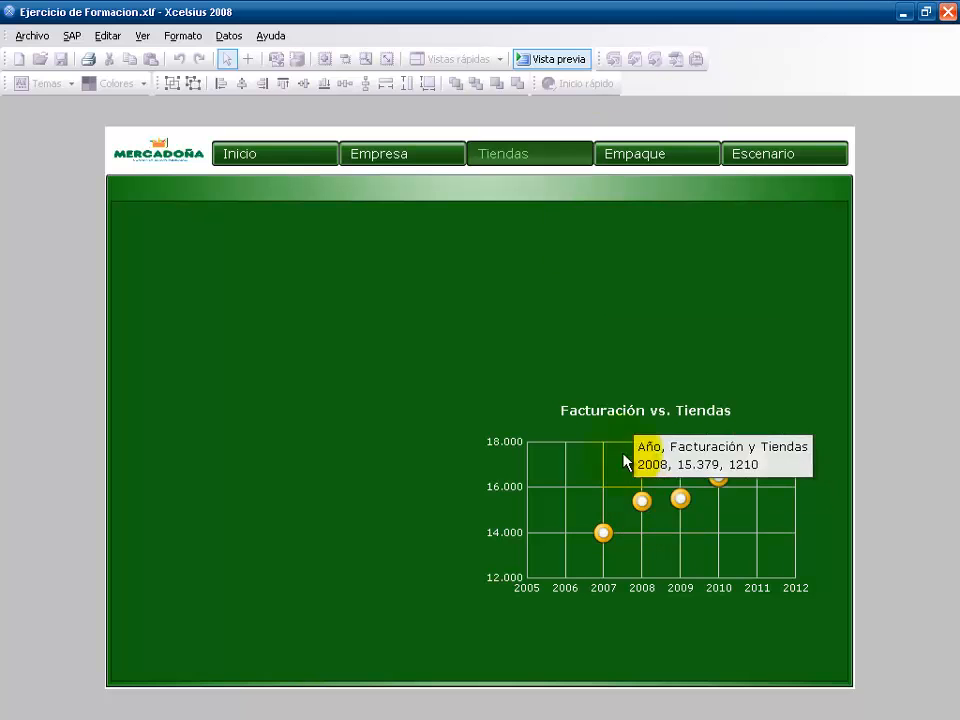
pyautogui.click(553, 60)
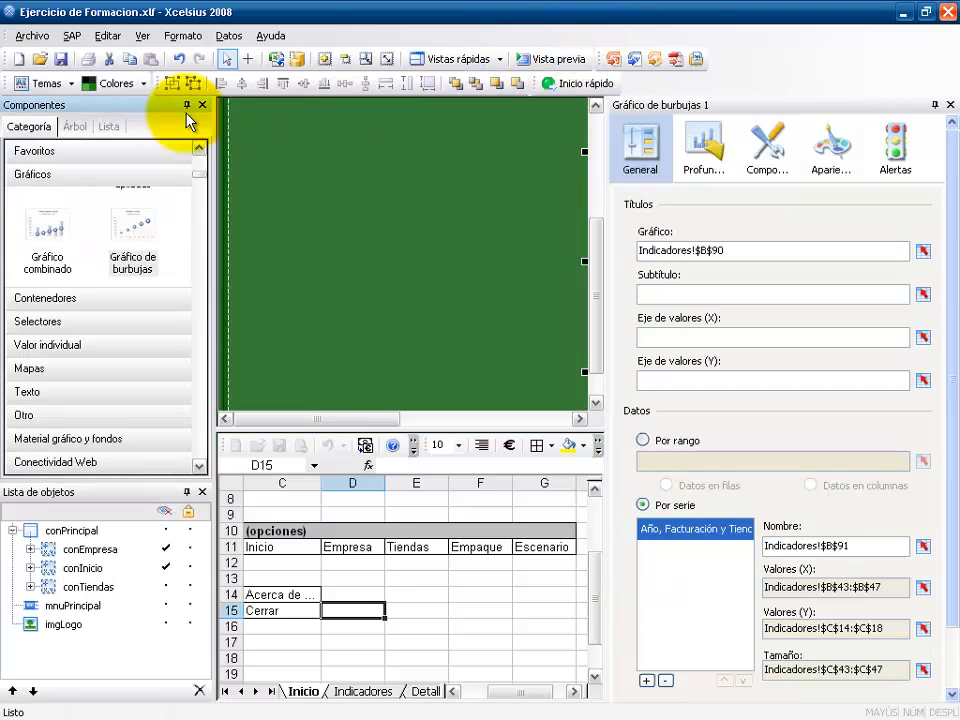
pyautogui.click(57, 59)
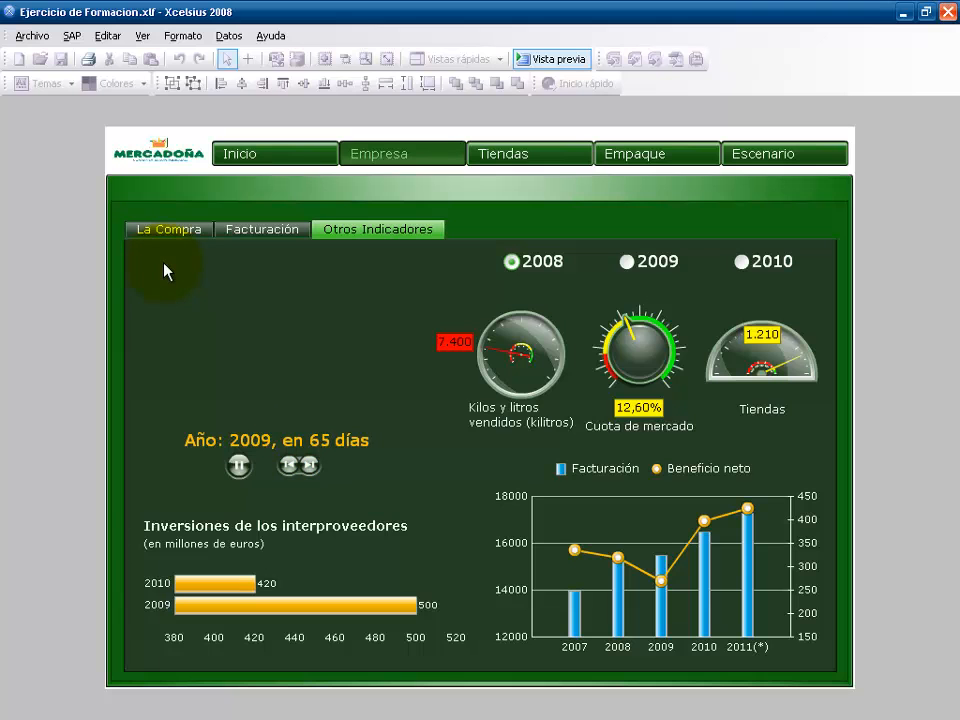
# Step: Leave the preview and place an image component above the supplier payment year text on the Empresa page
pyautogui.click(535, 62)
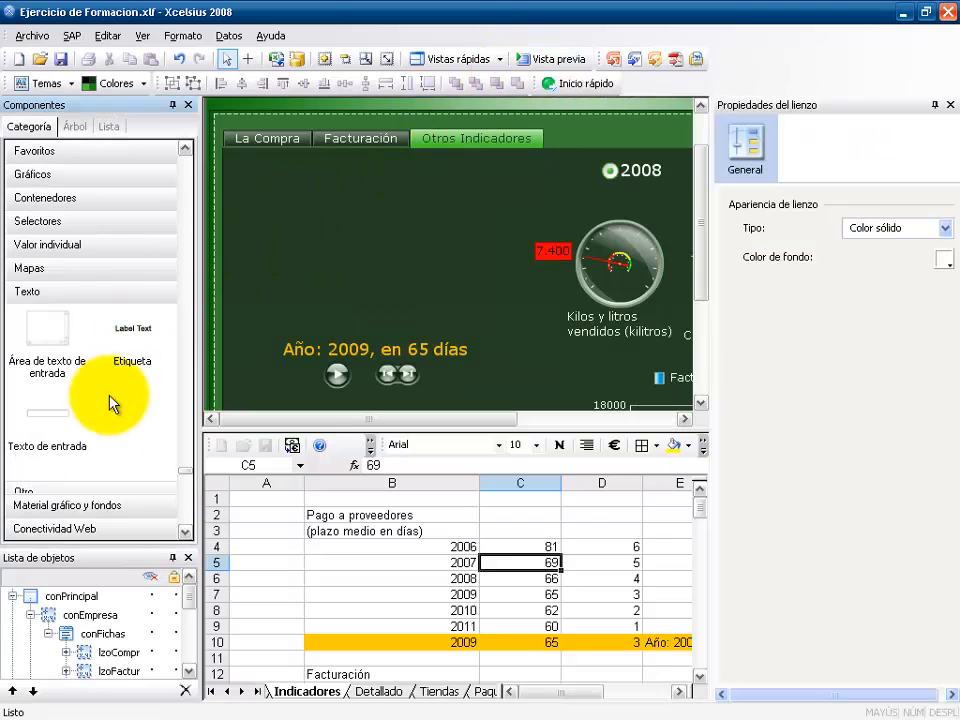
pyautogui.click(97, 508)
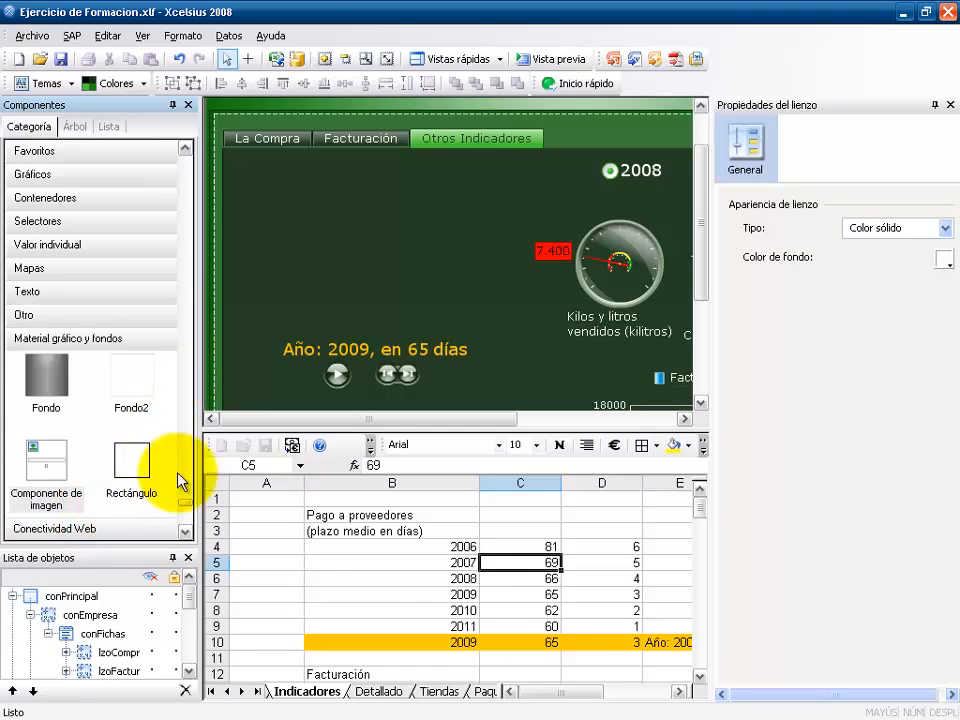
pyautogui.click(185, 532)
pyautogui.click(185, 532)
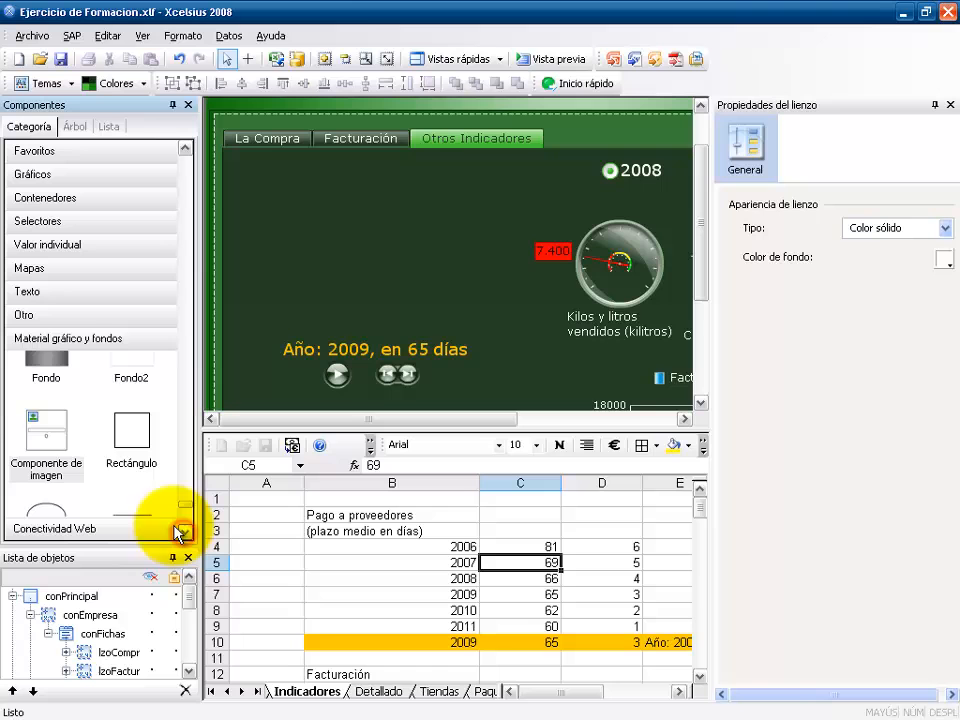
pyautogui.click(47, 458)
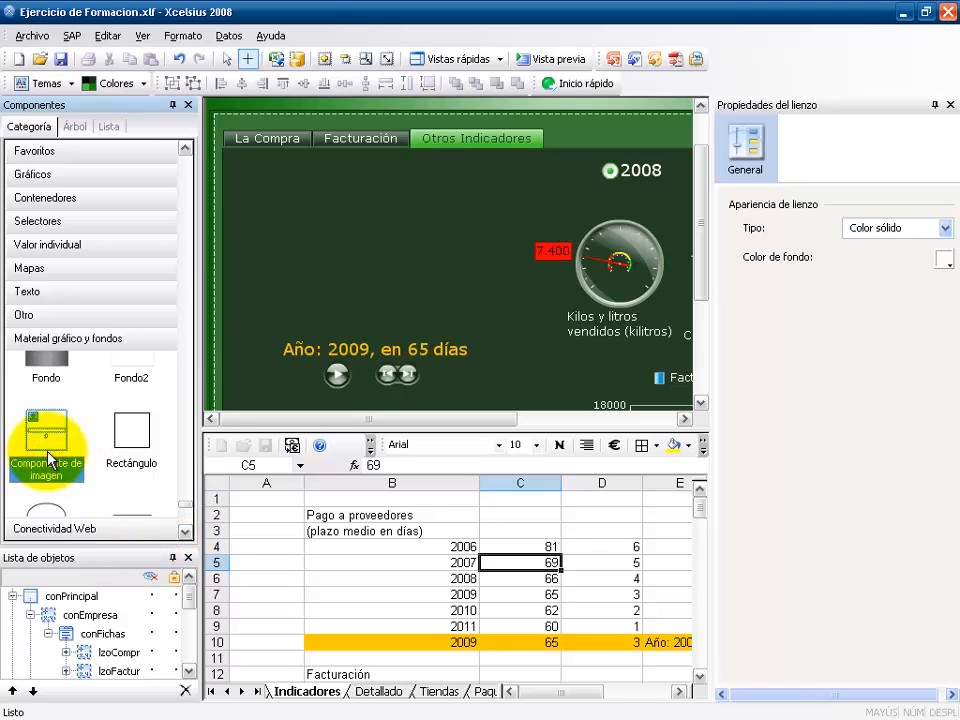
pyautogui.click(296, 185)
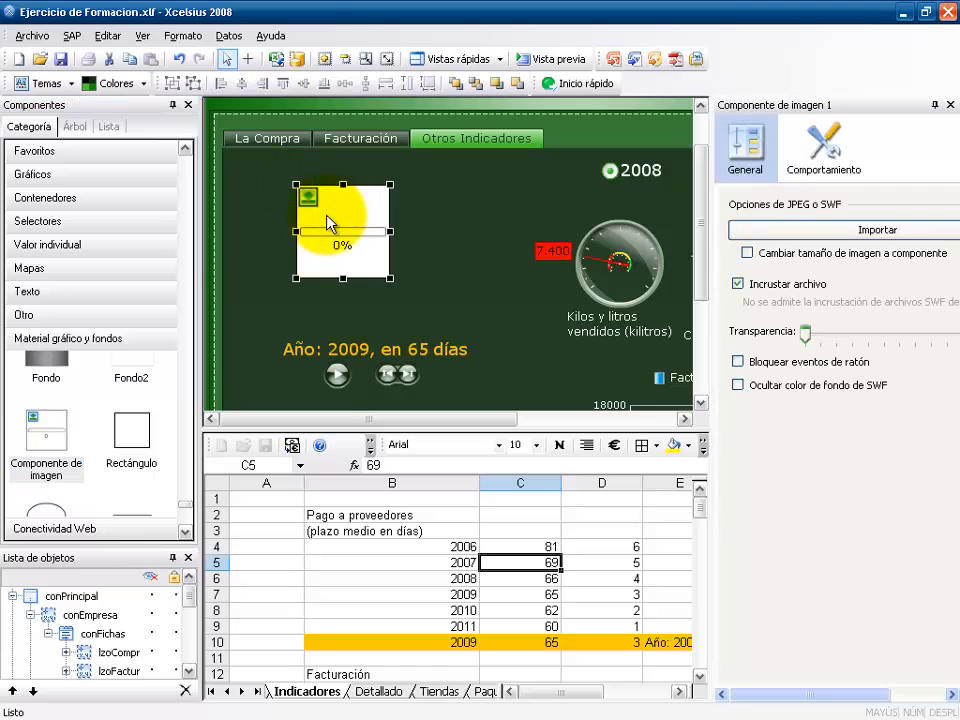
pyautogui.moveTo(330, 222); pyautogui.dragTo(362, 214)
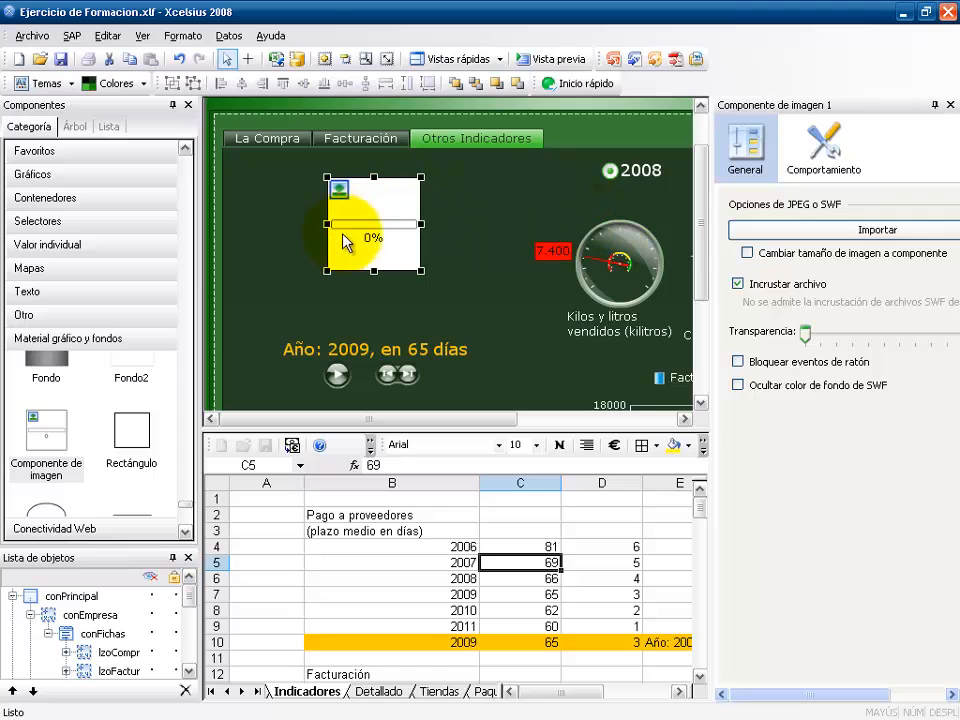
# Step: Import Cara 01 - Formacion.JPG into the image component and shrink it to fit above the supplier payment year text
pyautogui.click(780, 236)
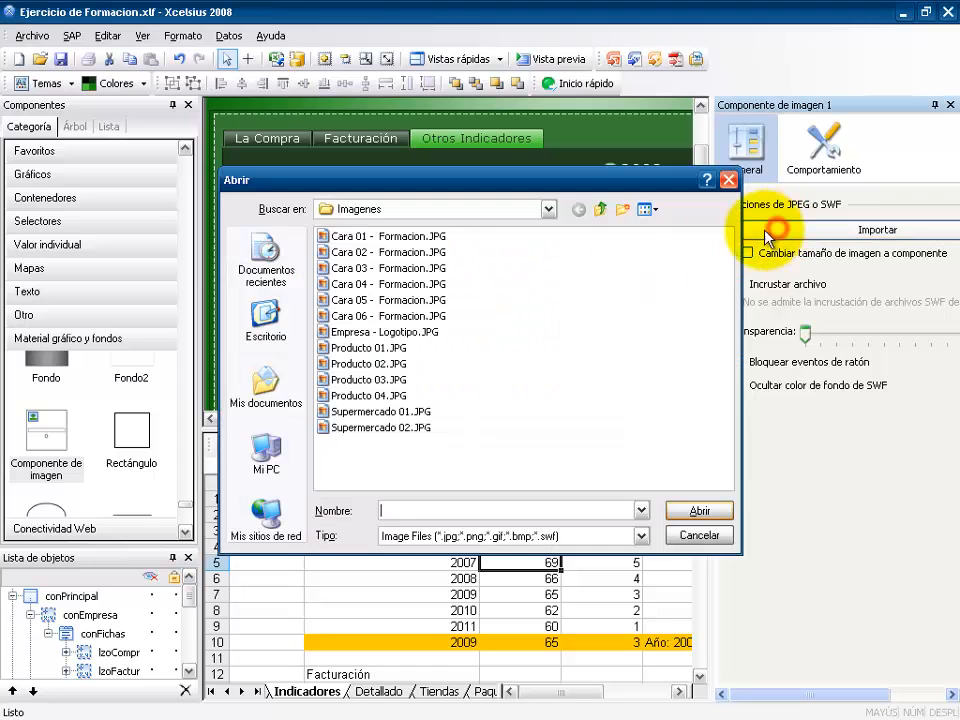
pyautogui.moveTo(393, 193); pyautogui.dragTo(469, 248)
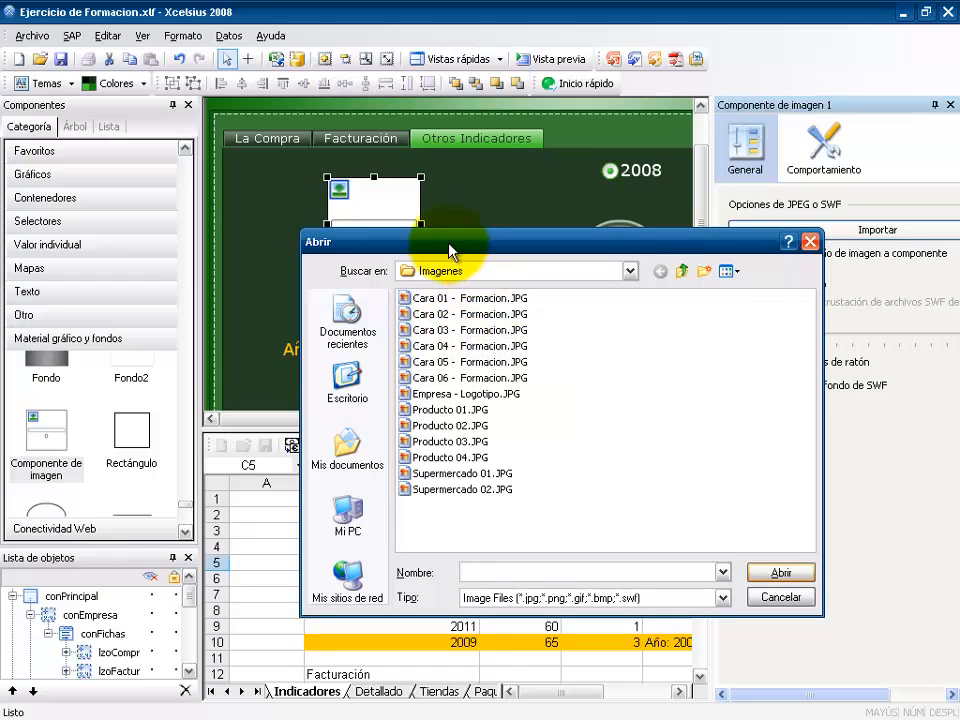
pyautogui.click(410, 298)
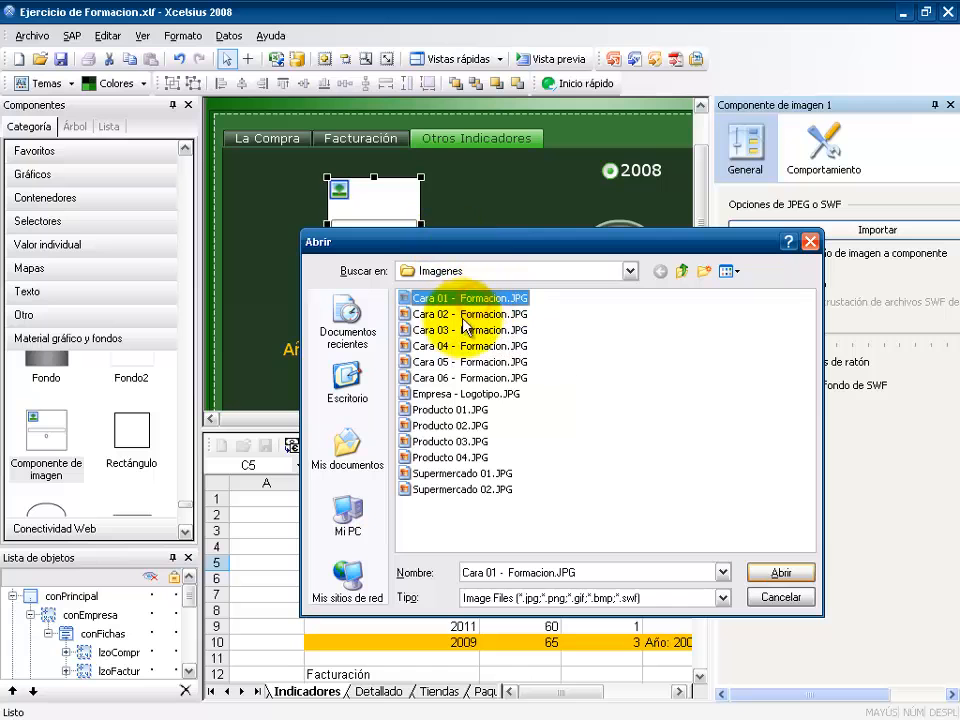
pyautogui.click(781, 572)
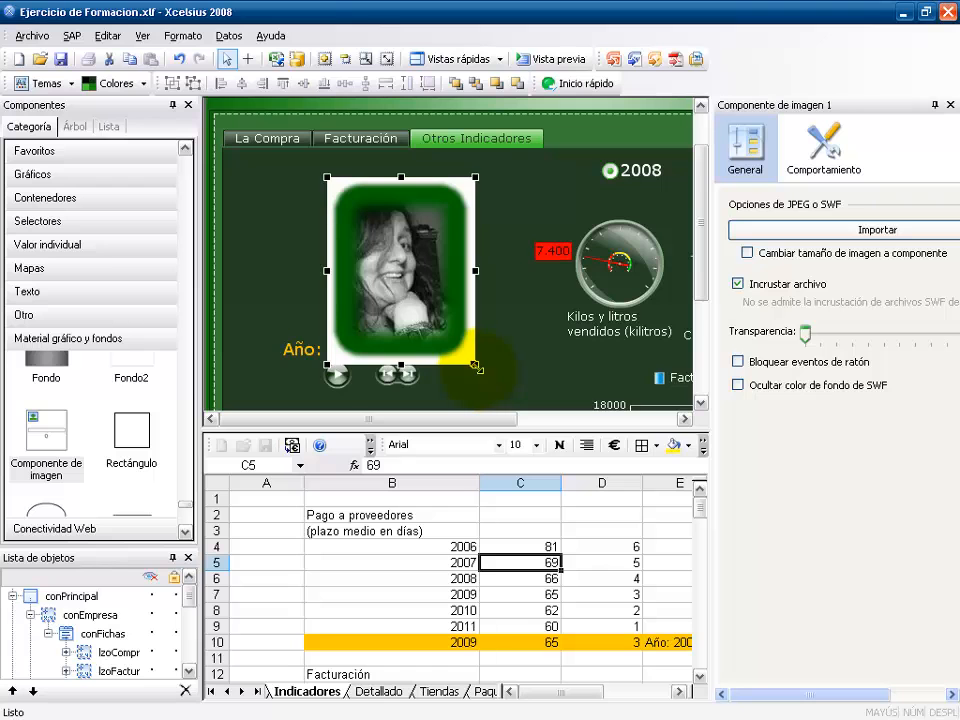
pyautogui.moveTo(476, 366); pyautogui.dragTo(437, 306)
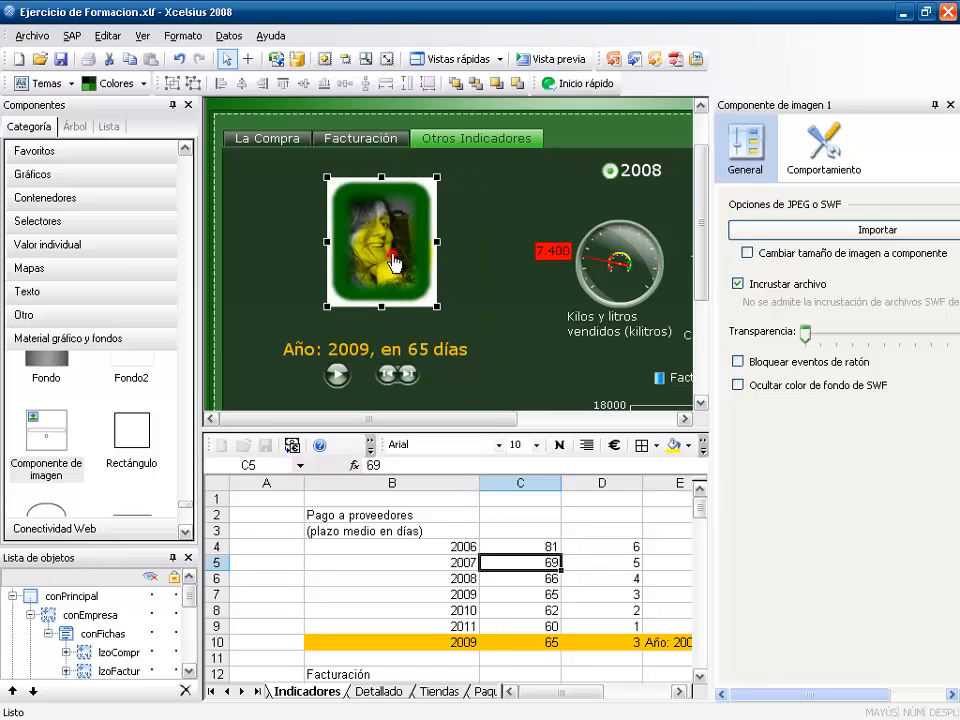
pyautogui.moveTo(395, 262); pyautogui.dragTo(389, 255)
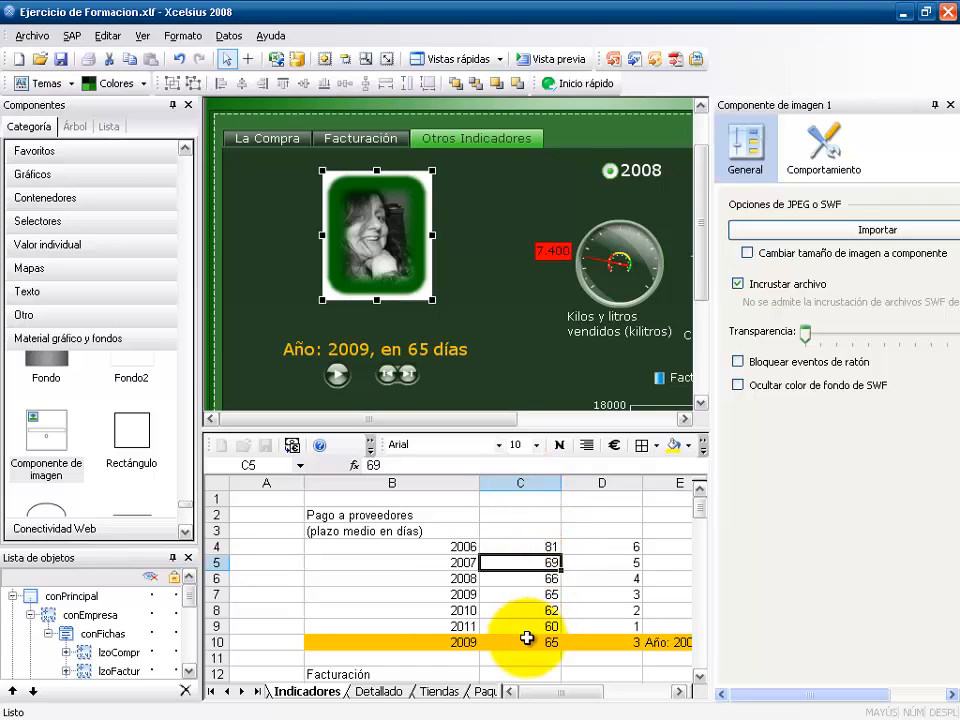
# Step: Add a second image component overlapping the first image and import Cara 02 - Formacion.JPG into it
pyautogui.click(46, 447)
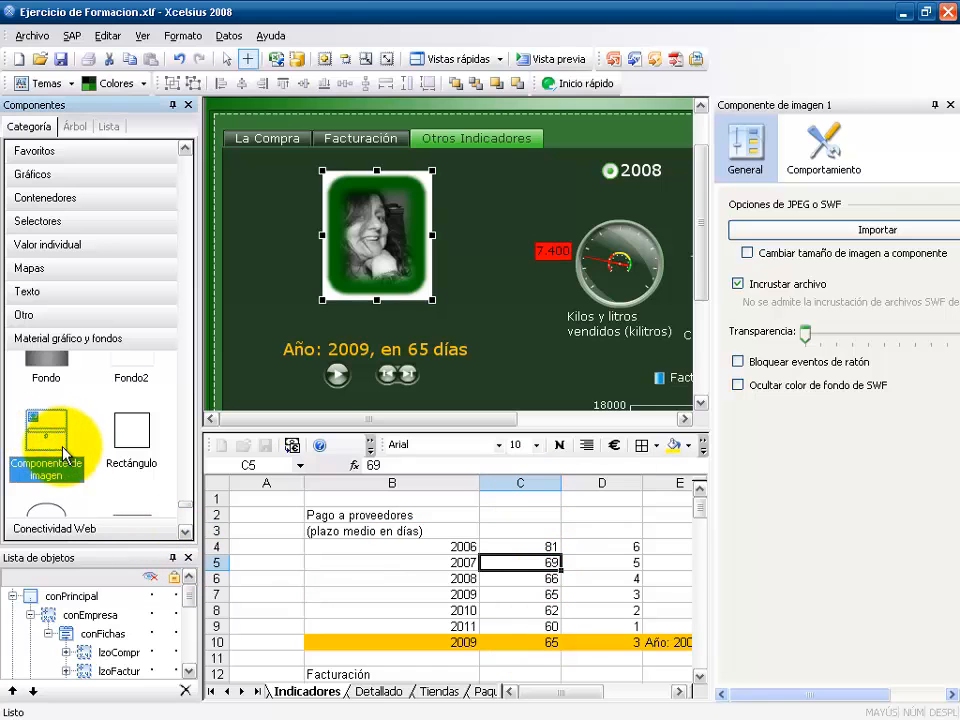
pyautogui.click(264, 222)
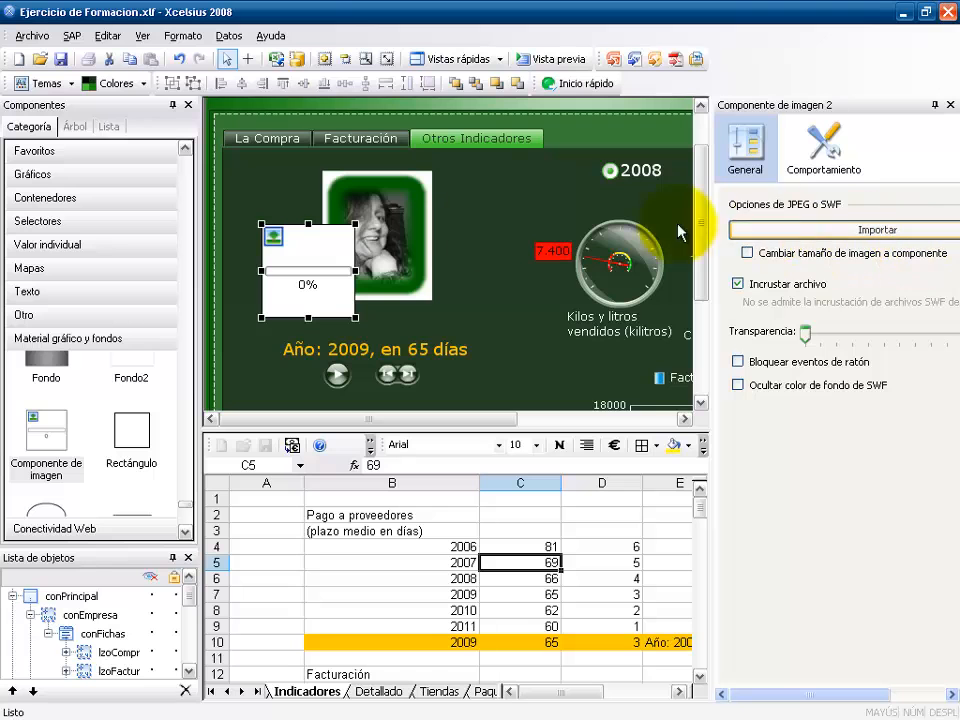
pyautogui.moveTo(304, 256); pyautogui.dragTo(298, 237)
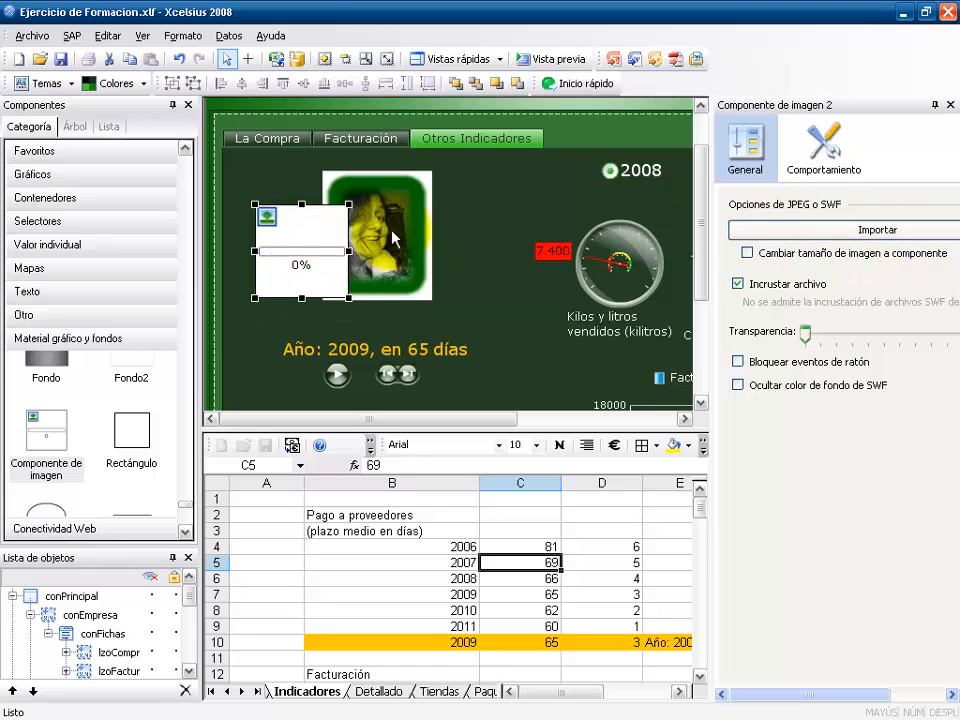
pyautogui.click(774, 239)
pyautogui.click(383, 252)
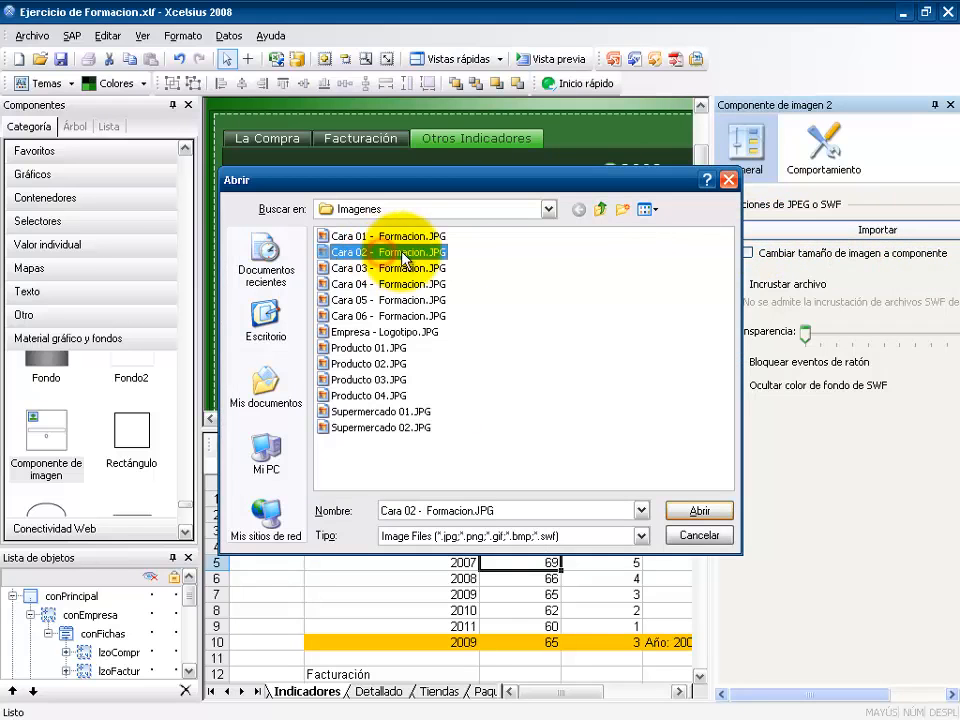
pyautogui.click(684, 510)
# Step: Add a third image component beside the first two images and import Cara 03 - Formacion.JPG into it
pyautogui.click(47, 440)
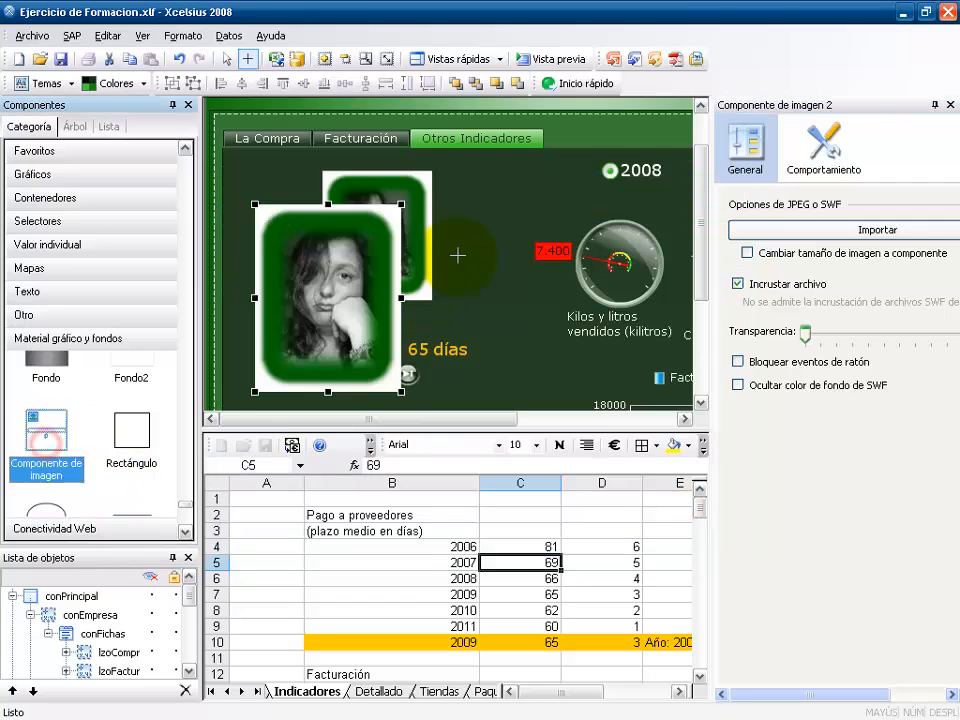
pyautogui.click(460, 257)
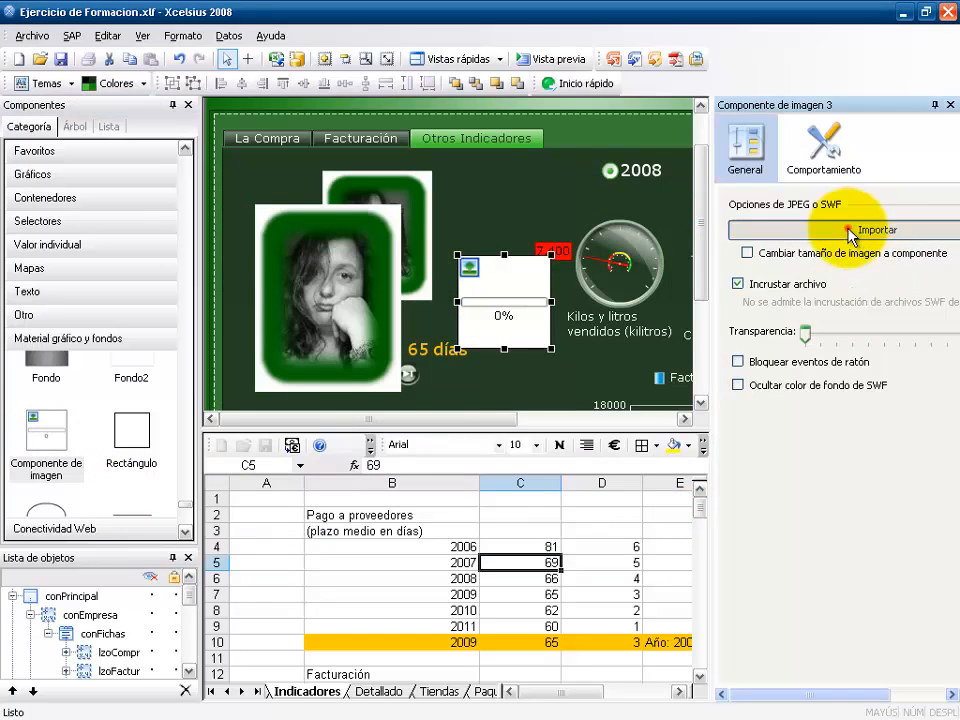
pyautogui.click(853, 236)
pyautogui.click(403, 268)
pyautogui.click(702, 510)
# Step: Add a fourth image component between the second and third images and import Cara 04 - Formacion.JPG into it
pyautogui.click(50, 430)
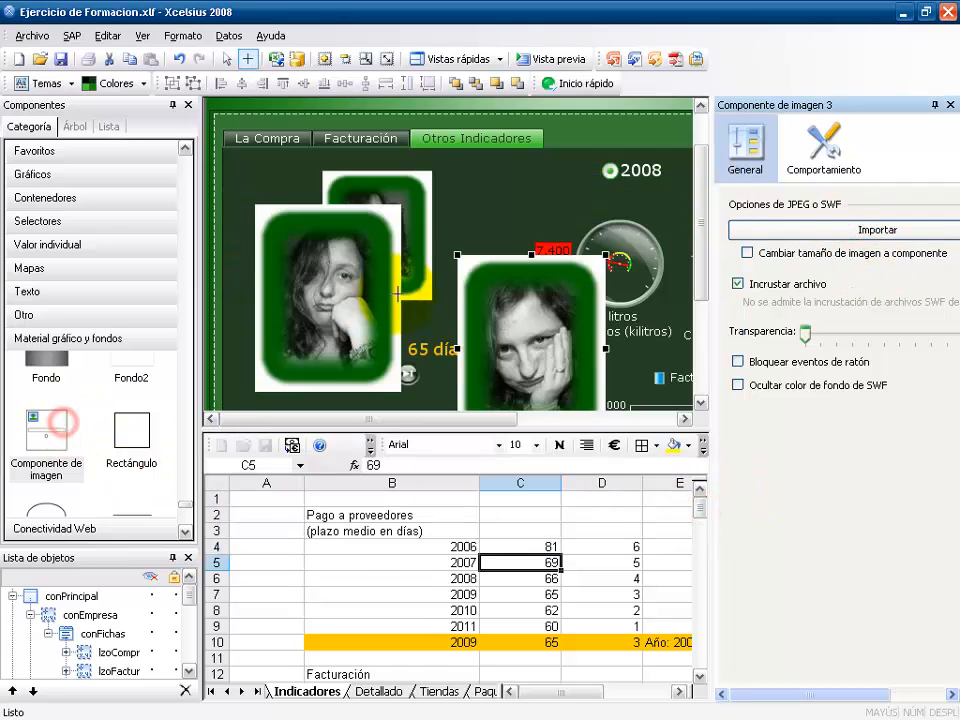
pyautogui.click(401, 294)
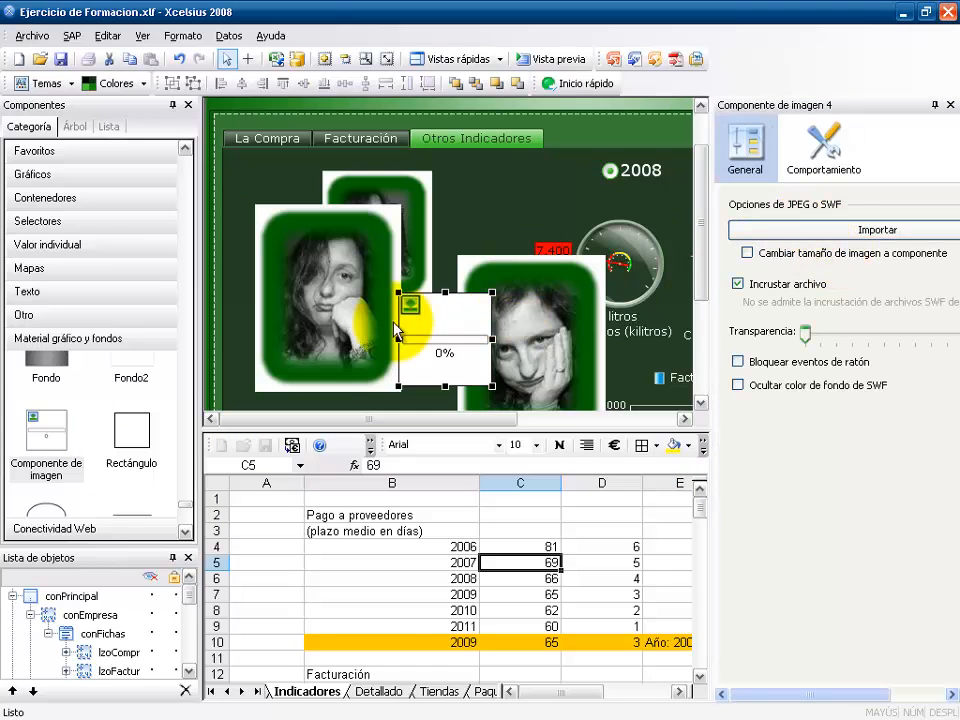
pyautogui.moveTo(440, 325); pyautogui.dragTo(434, 311)
pyautogui.click(845, 230)
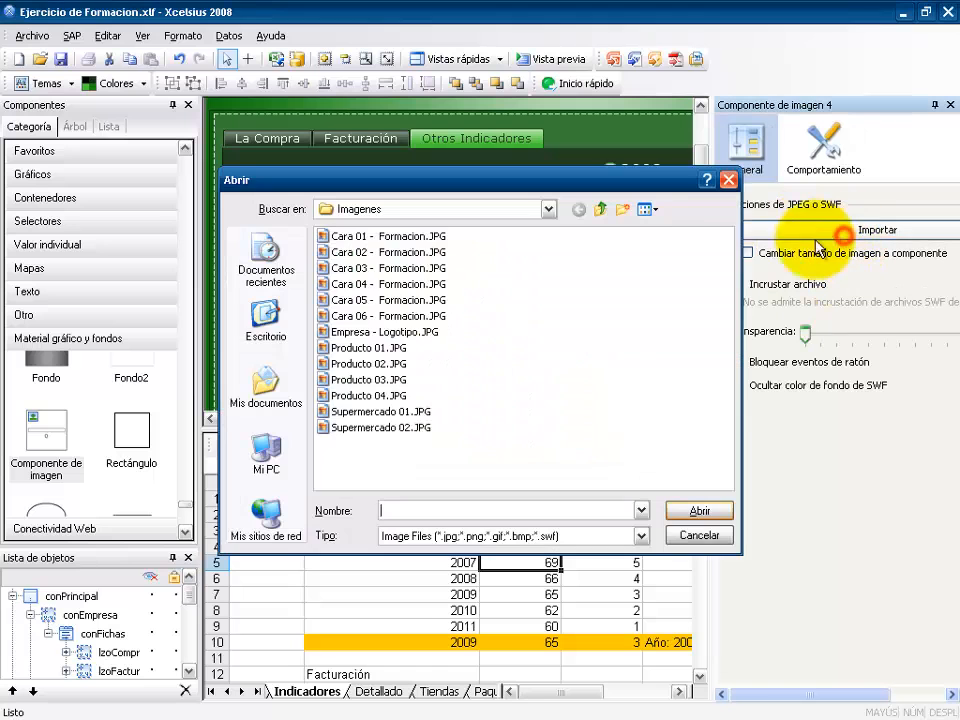
pyautogui.click(368, 284)
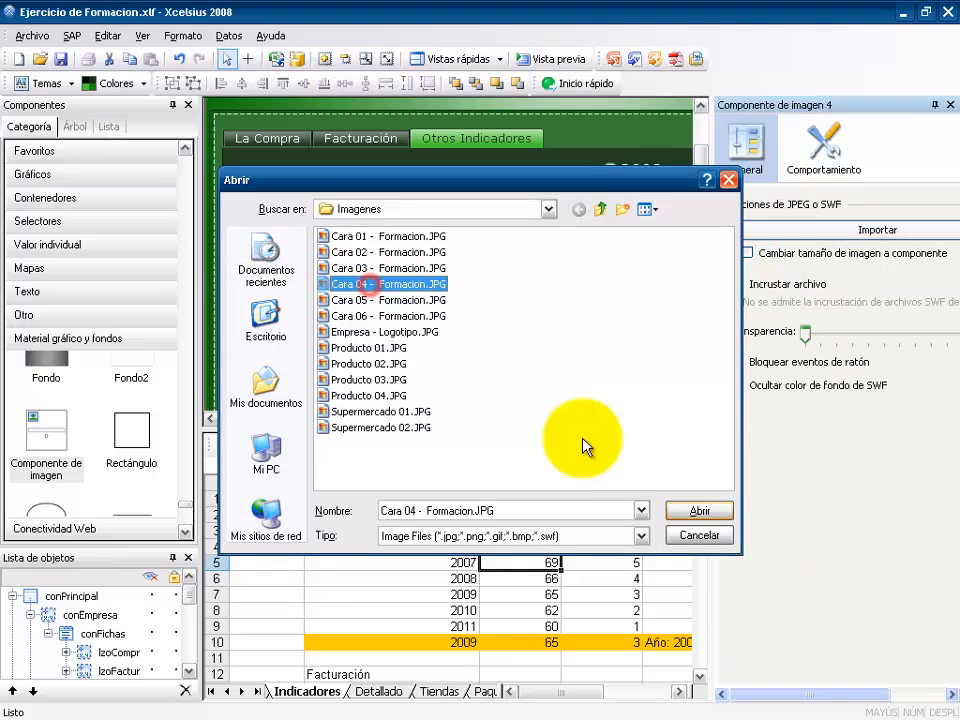
pyautogui.click(700, 511)
# Step: Add a fifth image component over the third image and import Cara 05 - Formacion.JPG into it
pyautogui.click(40, 445)
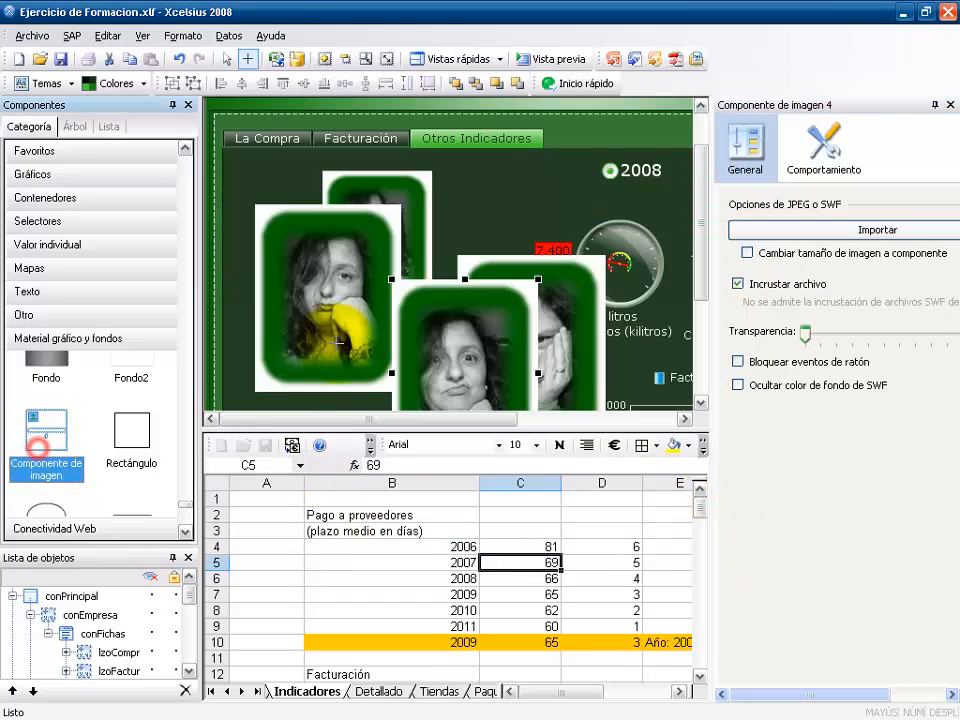
pyautogui.click(470, 240)
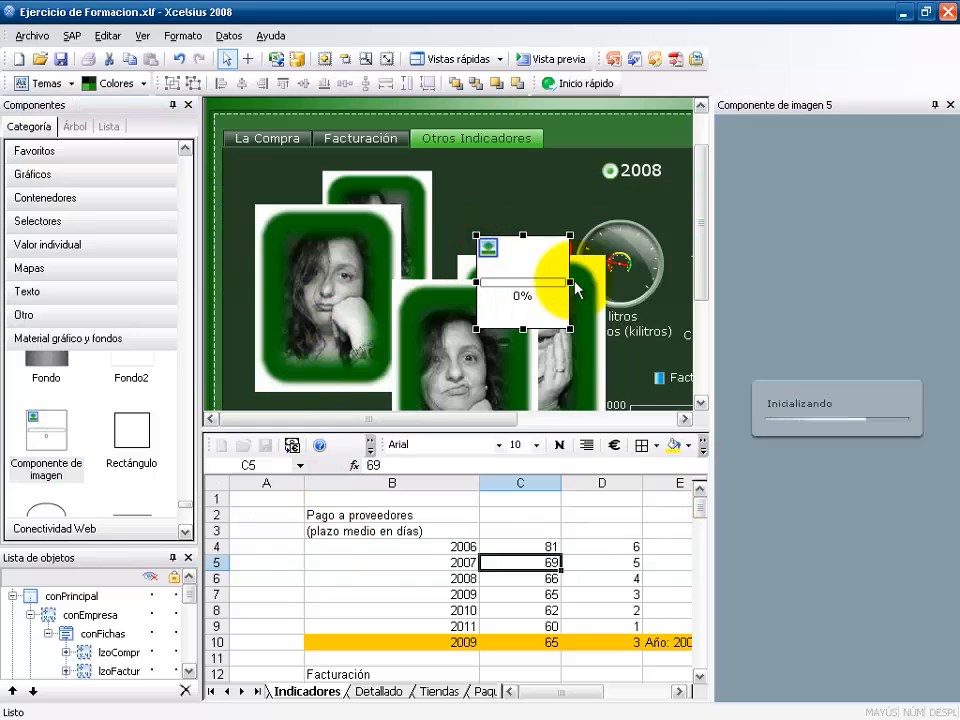
pyautogui.click(774, 229)
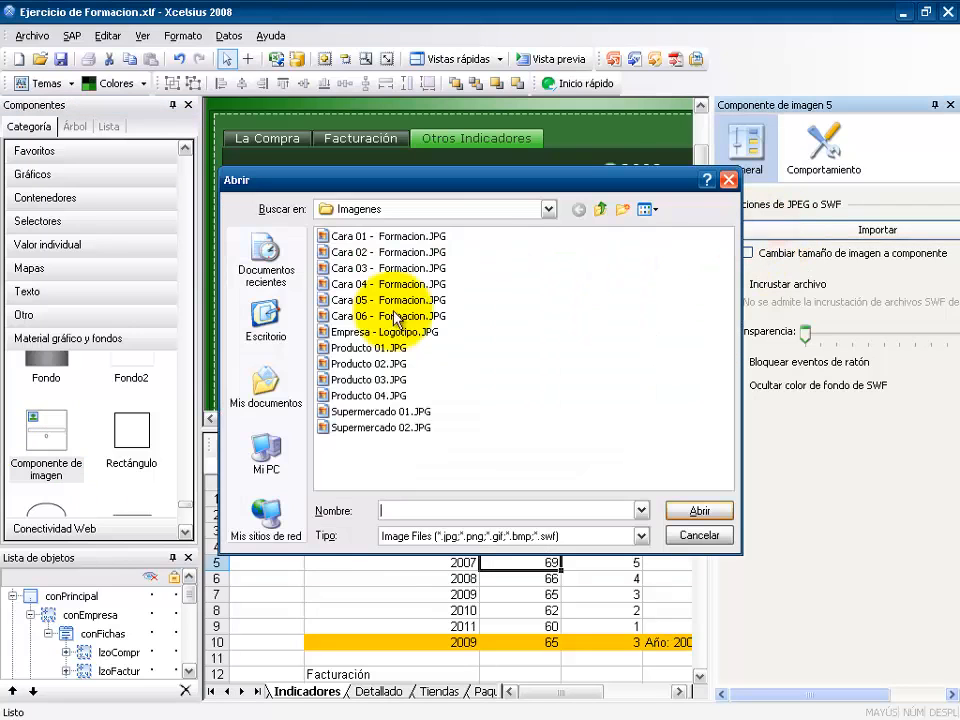
pyautogui.click(368, 300)
pyautogui.click(699, 511)
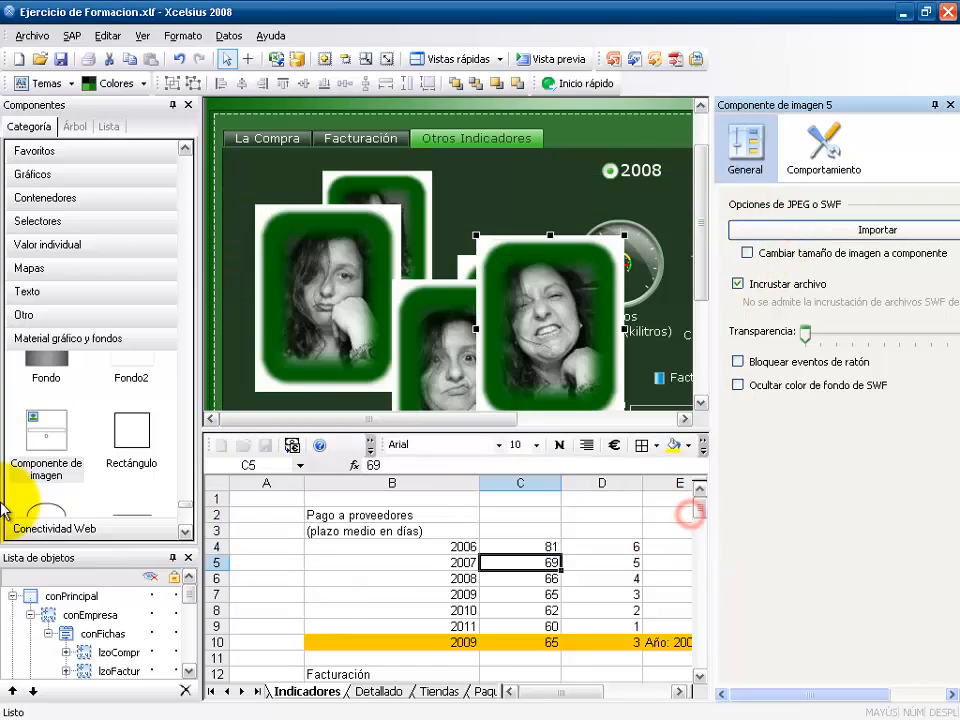
# Step: Add a sixth image component over the lower part of the second image and import Cara 06 - Formacion.JPG into it
pyautogui.click(46, 437)
pyautogui.click(290, 350)
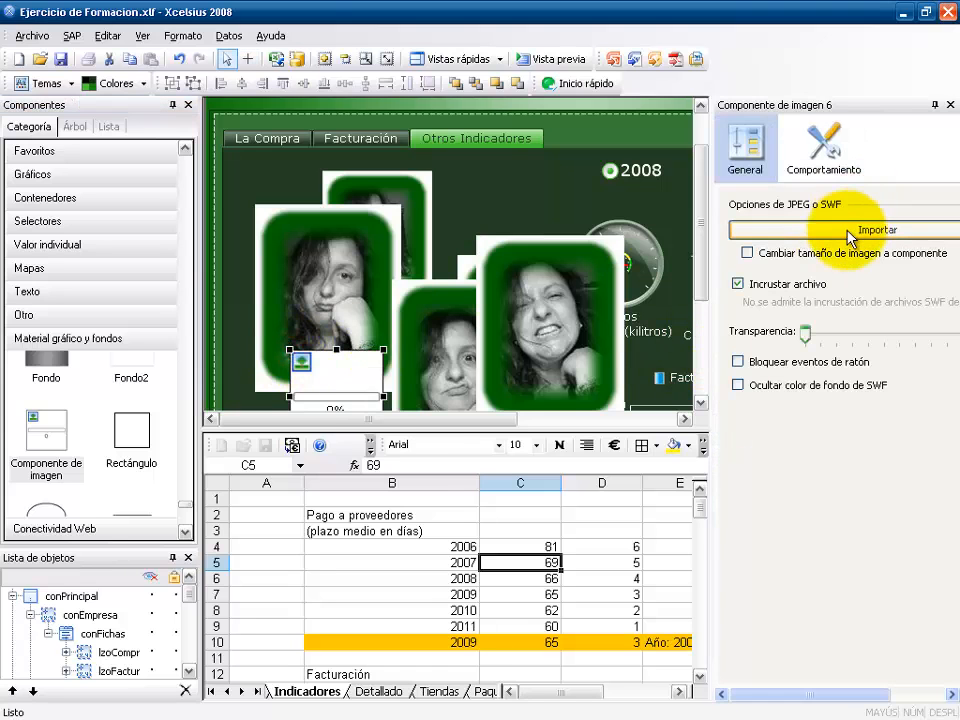
pyautogui.click(851, 234)
pyautogui.click(383, 316)
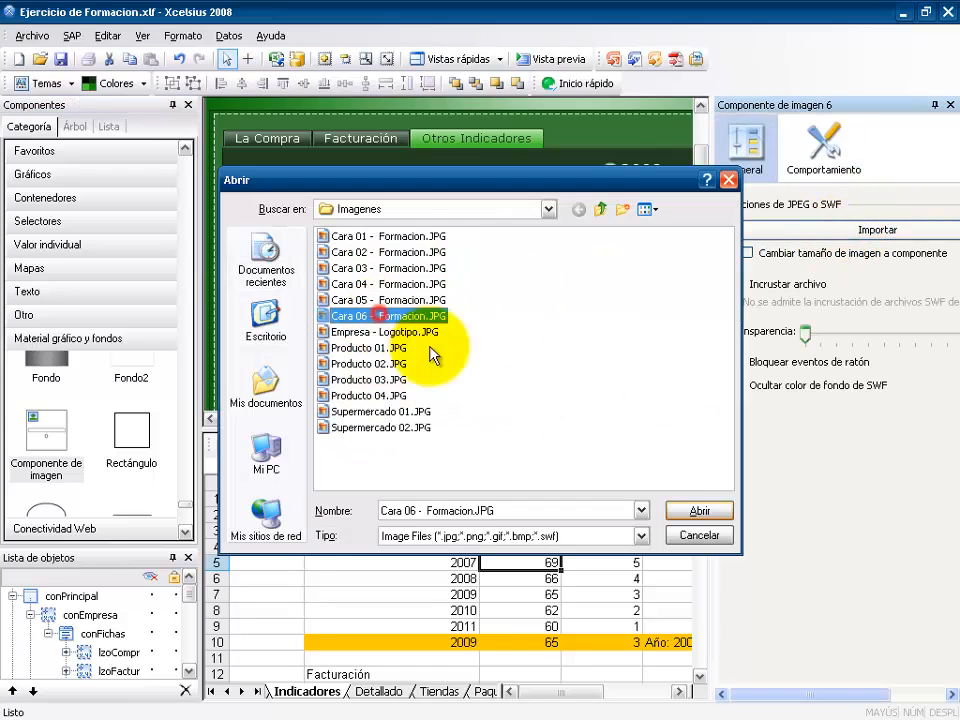
pyautogui.click(699, 512)
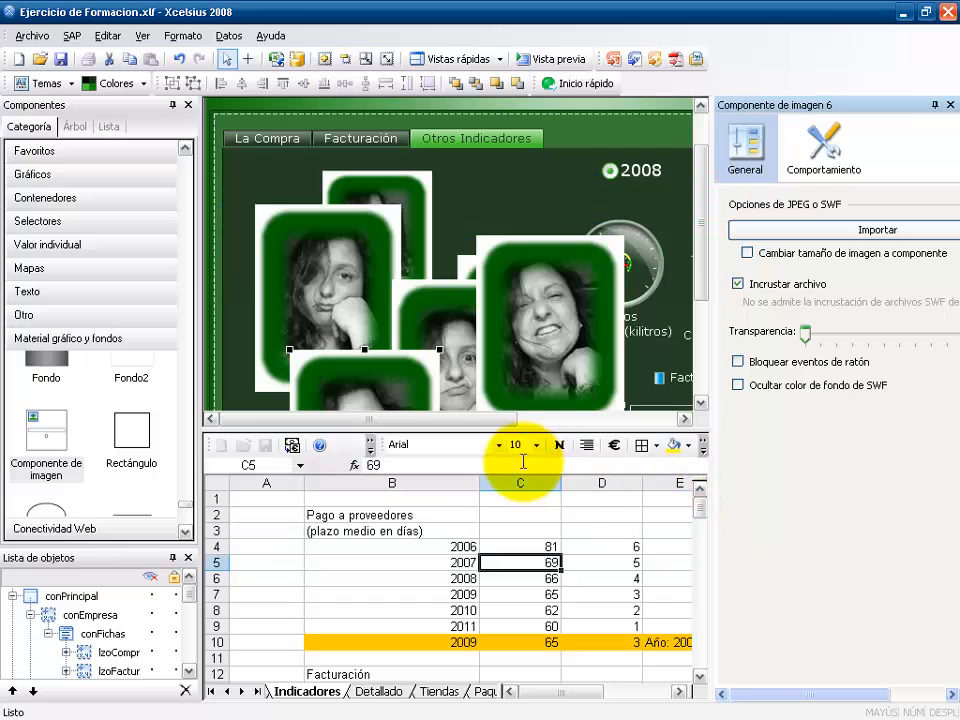
pyautogui.click(429, 196)
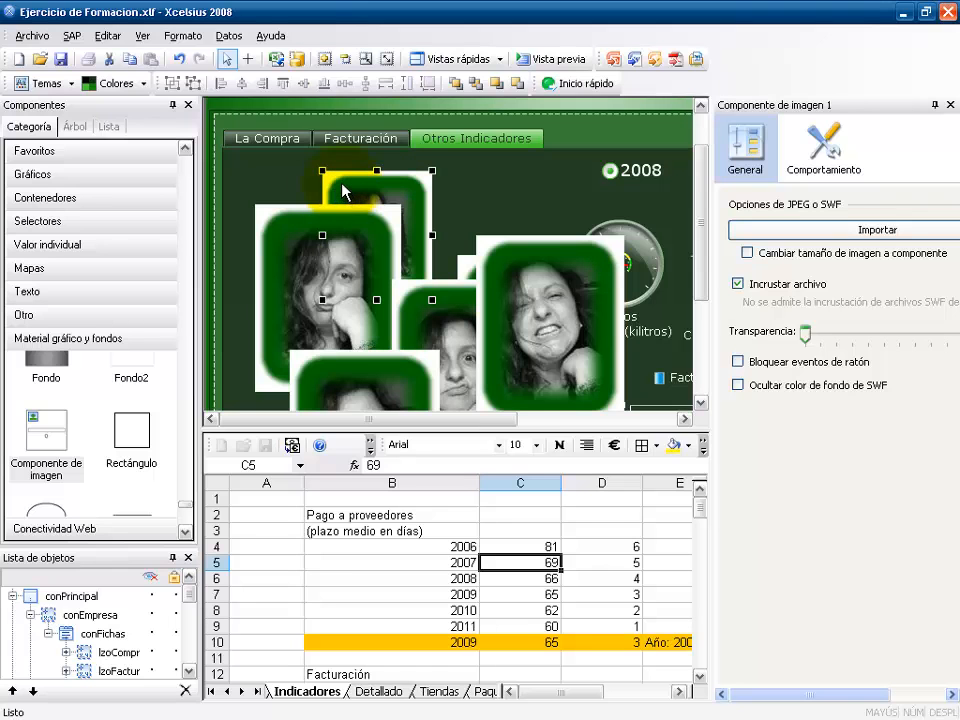
pyautogui.keyDown('ctrl'); pyautogui.click(285, 220); pyautogui.keyUp('ctrl')
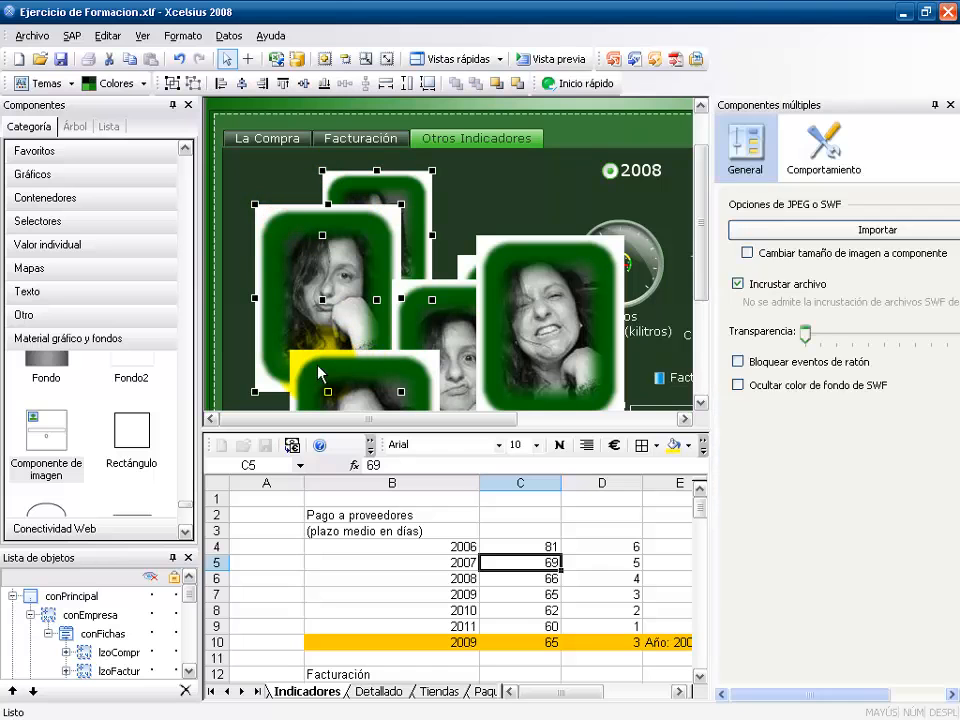
pyautogui.keyDown('ctrl'); pyautogui.click(439, 343); pyautogui.keyUp('ctrl')
pyautogui.keyDown('ctrl'); pyautogui.click(492, 280); pyautogui.keyUp('ctrl')
pyautogui.keyDown('ctrl'); pyautogui.click(465, 268); pyautogui.keyUp('ctrl')
pyautogui.keyDown('ctrl'); pyautogui.click(510, 248); pyautogui.keyUp('ctrl')
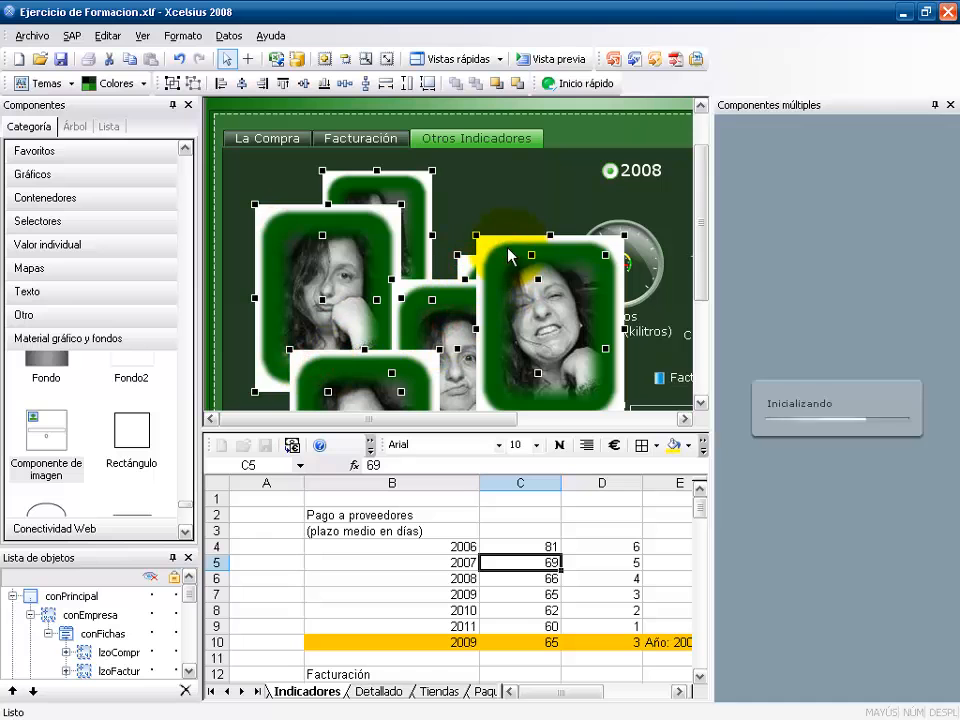
pyautogui.click(238, 244)
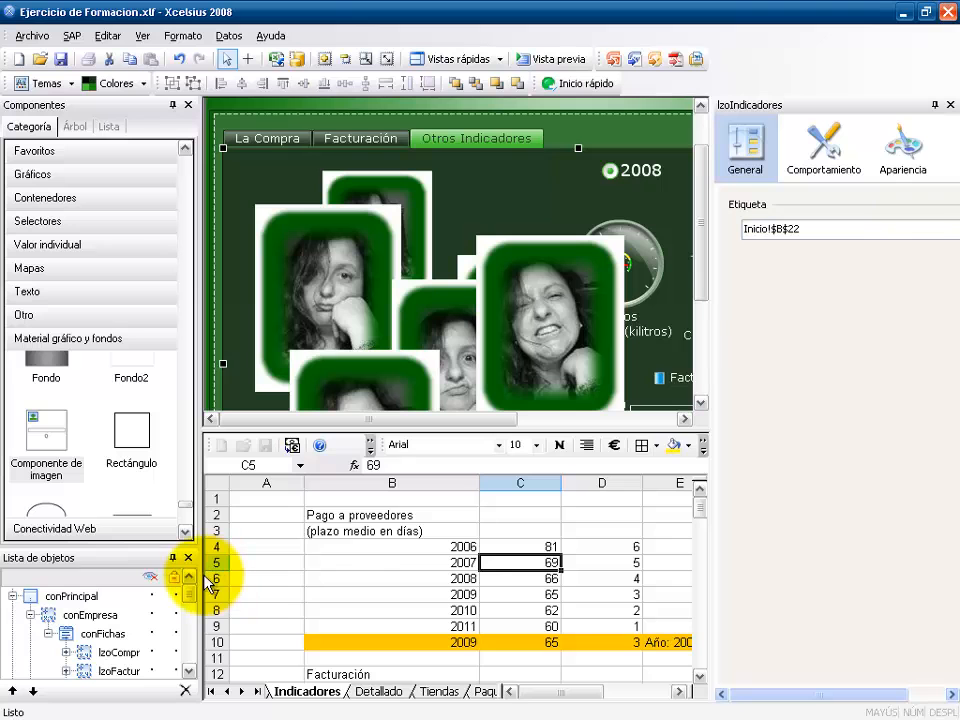
# Step: Widen the object list and locate the image components listed under lzoIndicadores
pyautogui.moveTo(200, 578); pyautogui.dragTo(234, 588)
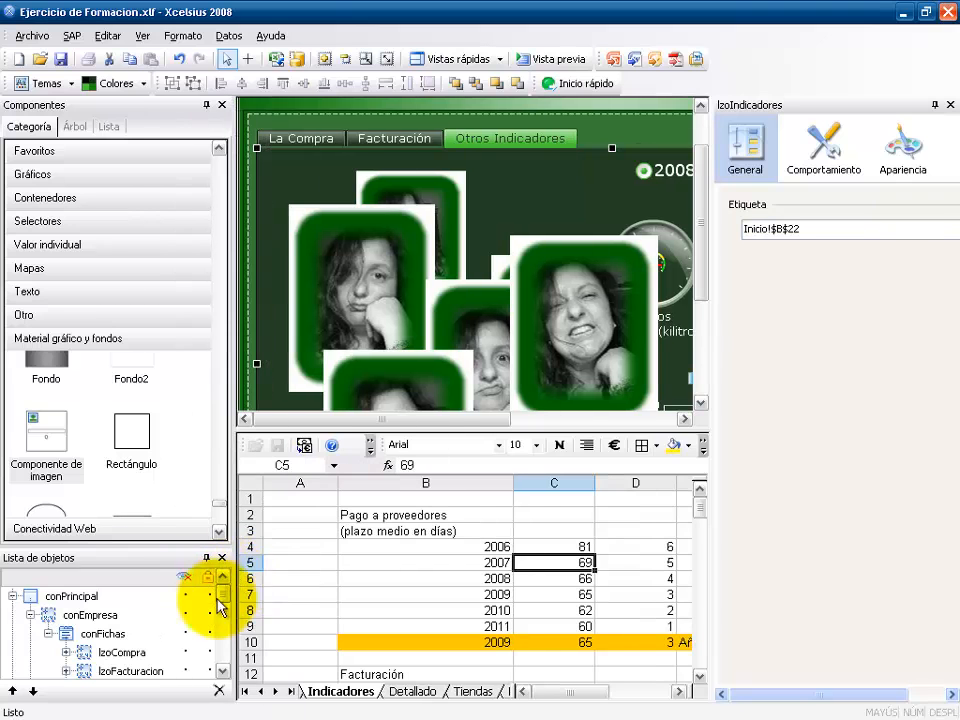
pyautogui.click(221, 670)
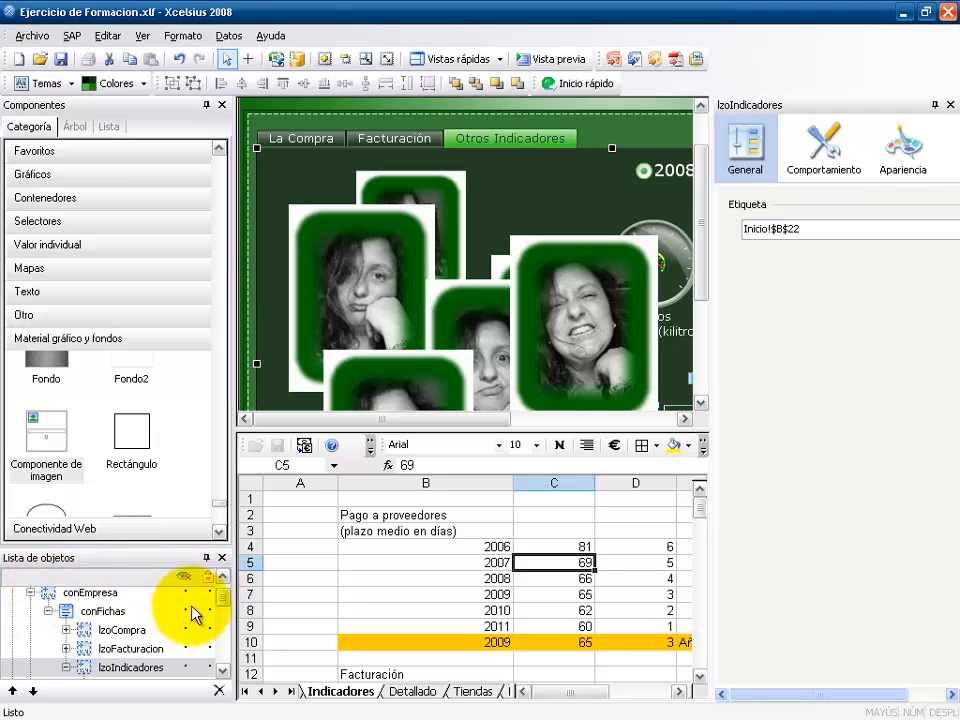
pyautogui.click(101, 613)
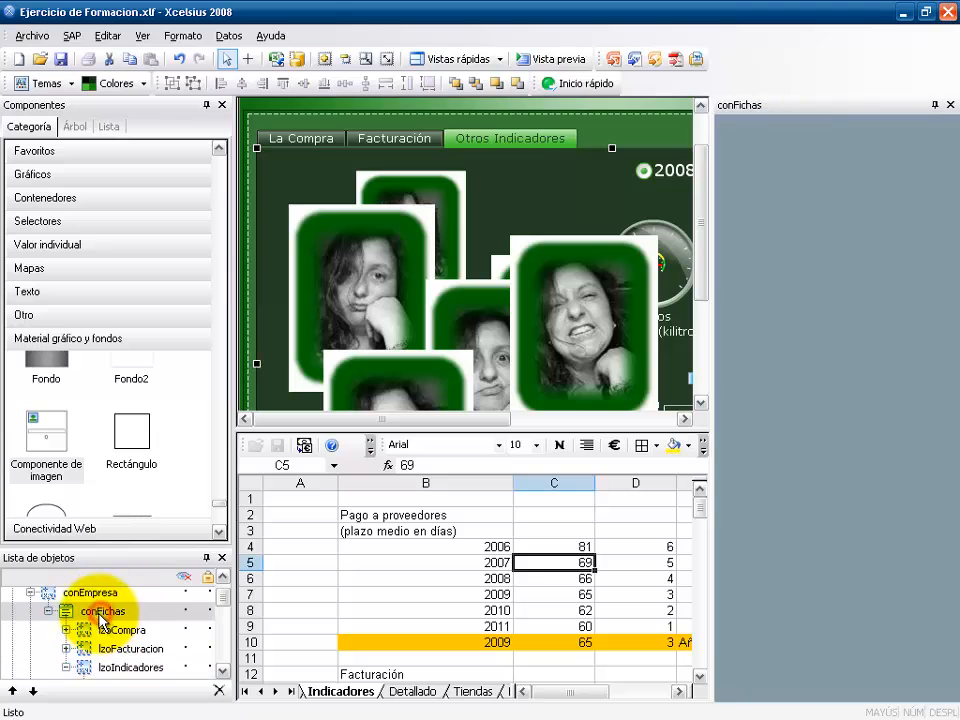
pyautogui.click(222, 678)
pyautogui.click(224, 672)
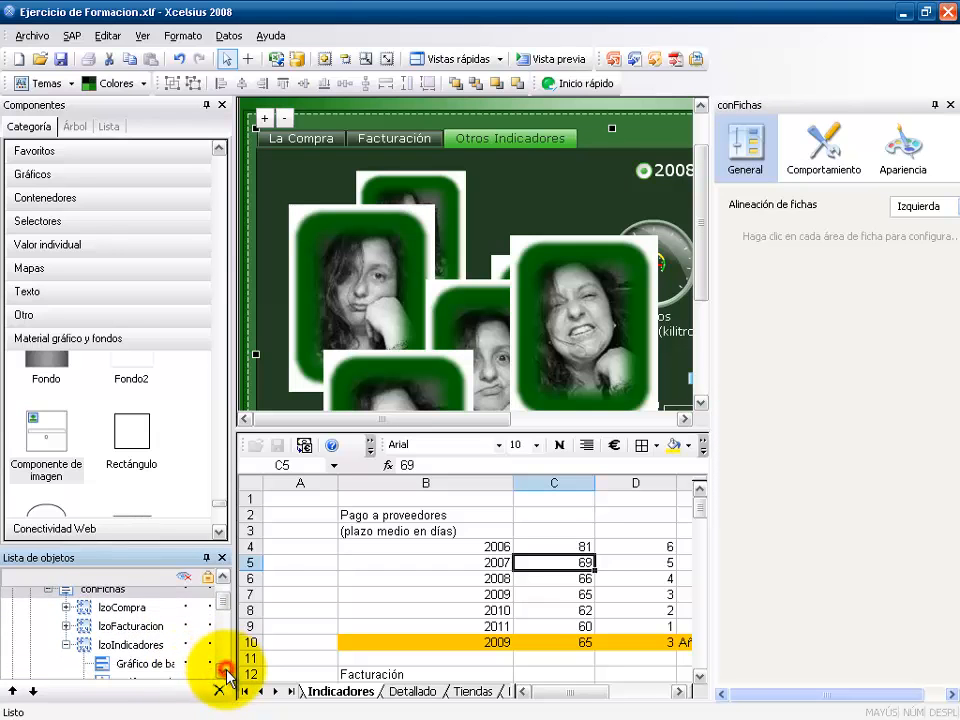
pyautogui.click(224, 672)
pyautogui.click(224, 672)
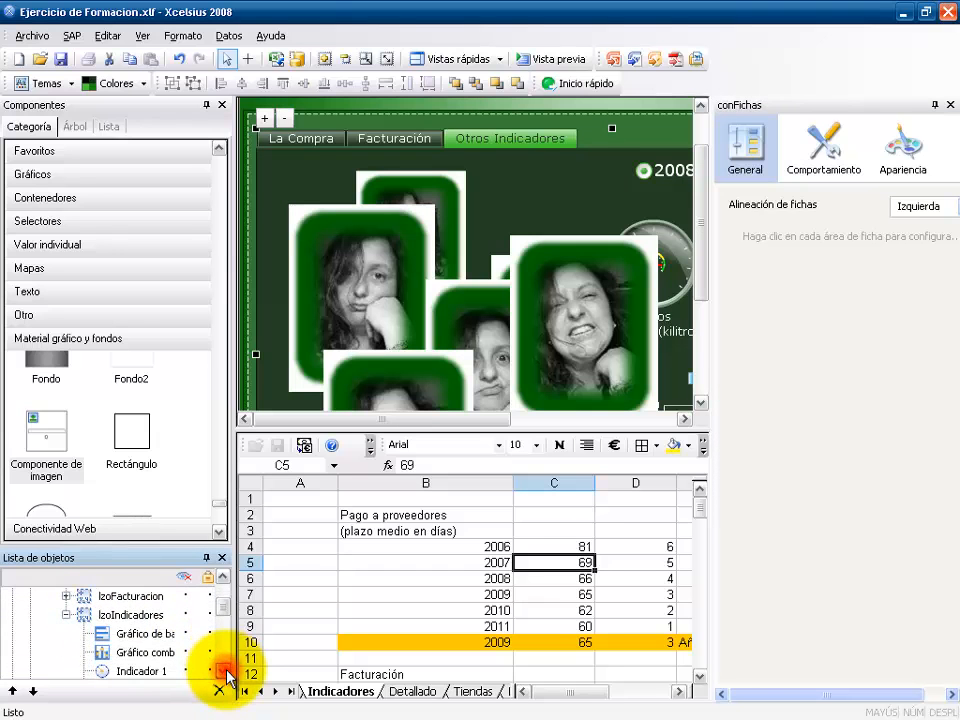
pyautogui.click(125, 615)
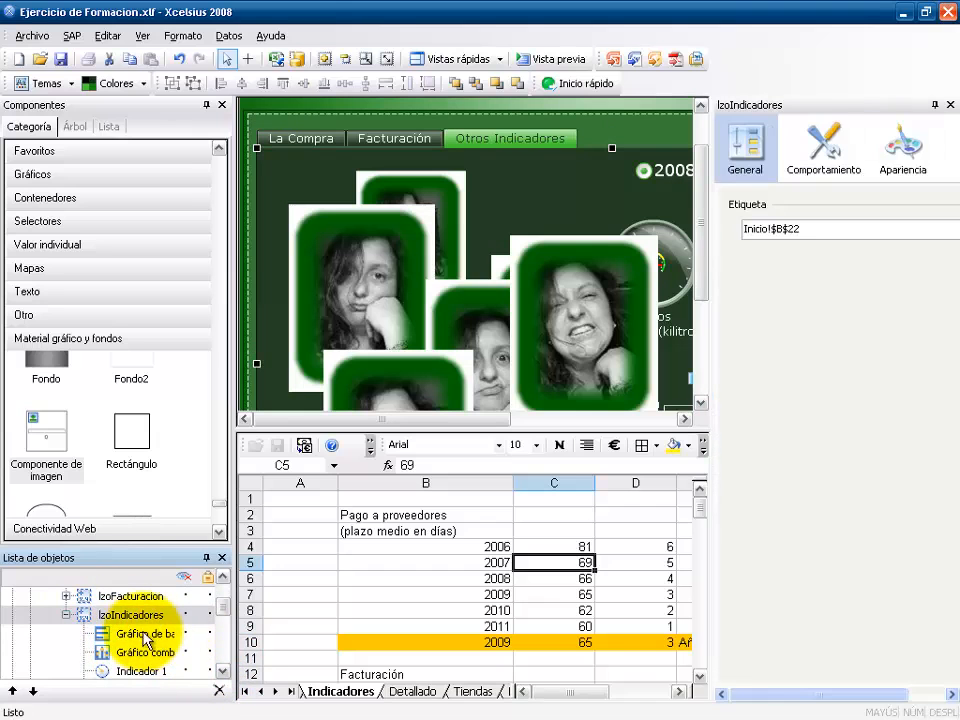
pyautogui.click(224, 672)
pyautogui.click(224, 672)
pyautogui.click(224, 672)
pyautogui.click(224, 672)
pyautogui.click(224, 672)
pyautogui.click(224, 672)
pyautogui.click(224, 672)
pyautogui.click(224, 672)
pyautogui.click(224, 672)
pyautogui.moveTo(232, 604); pyautogui.dragTo(389, 615)
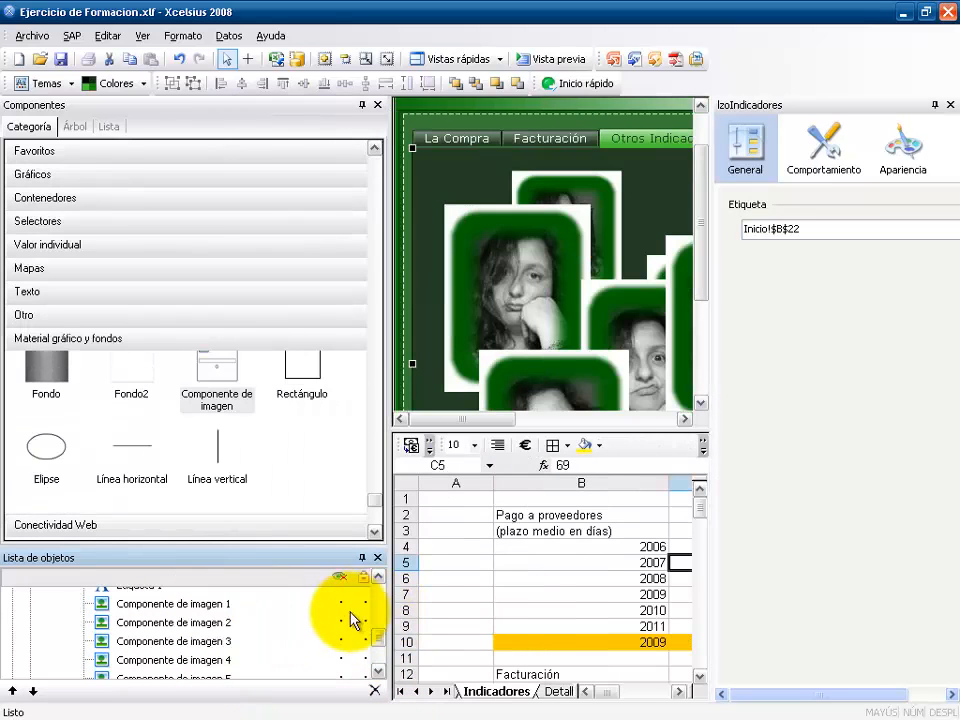
# Step: Select all six image components, Componente de imagen 1 through Componente de imagen 6, together in the object list
pyautogui.click(200, 605)
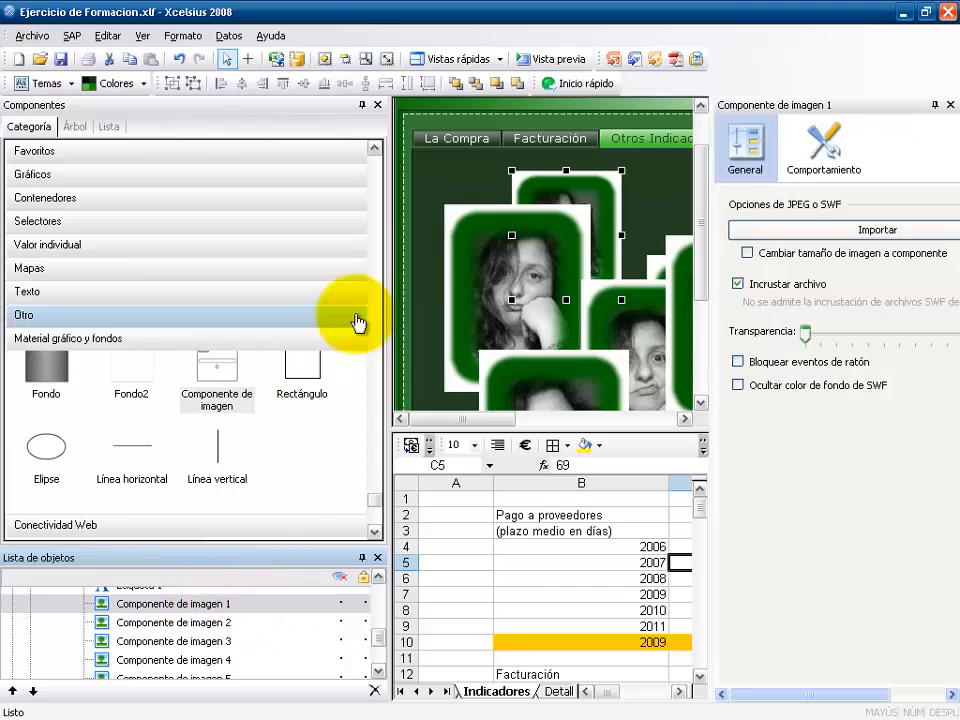
pyautogui.keyDown('ctrl'); pyautogui.click(194, 625); pyautogui.keyUp('ctrl')
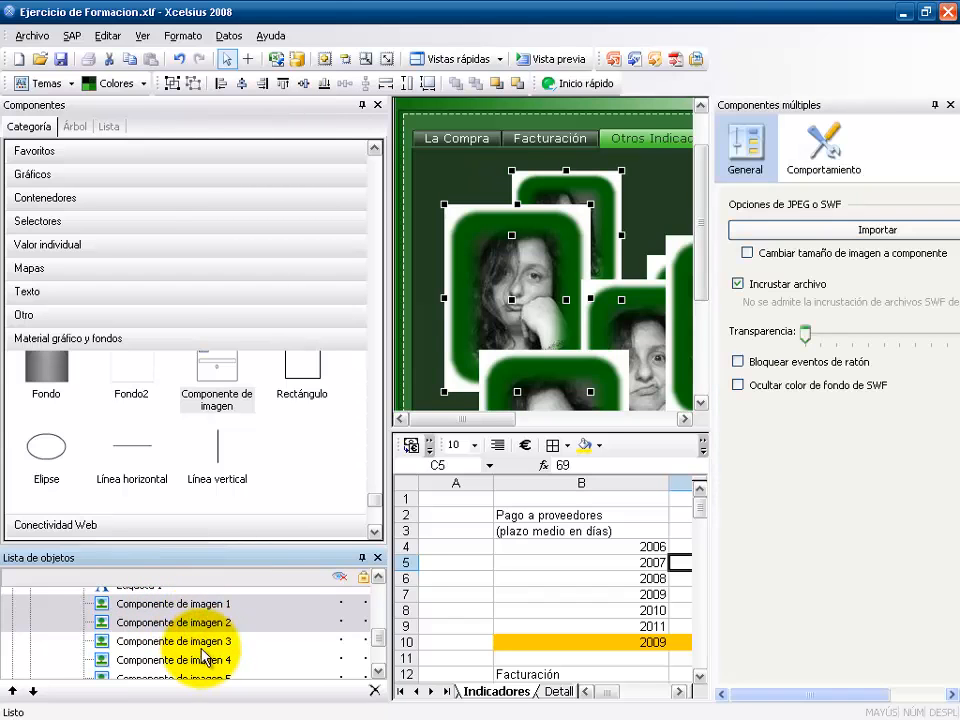
pyautogui.keyDown('ctrl'); pyautogui.click(200, 645); pyautogui.keyUp('ctrl')
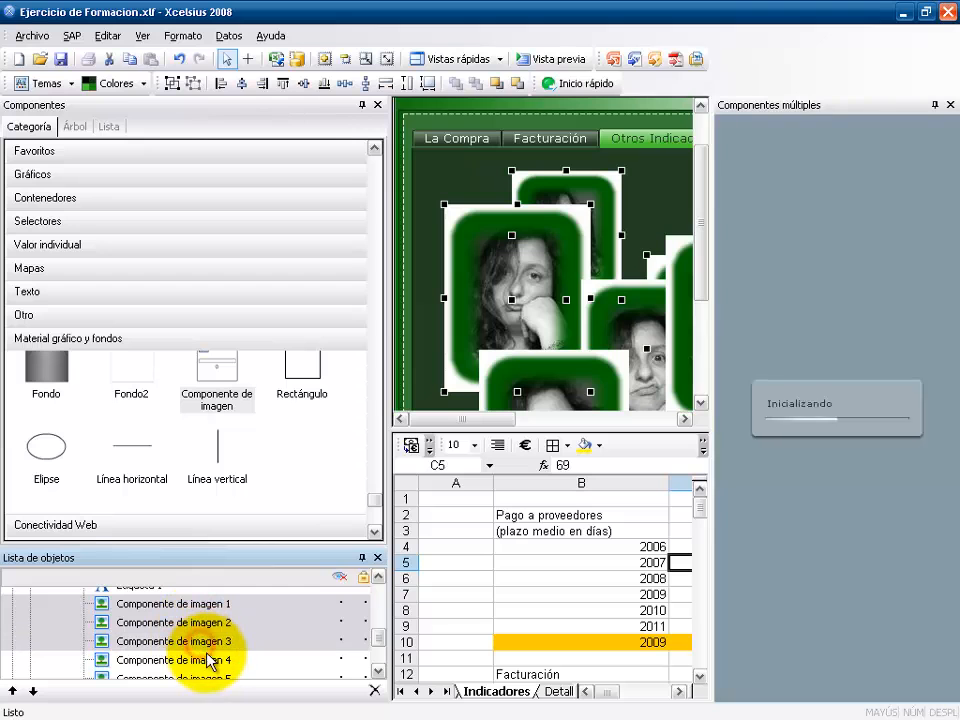
pyautogui.keyDown('ctrl'); pyautogui.click(205, 662); pyautogui.keyUp('ctrl')
pyautogui.keyDown('ctrl'); pyautogui.click(216, 679); pyautogui.keyUp('ctrl')
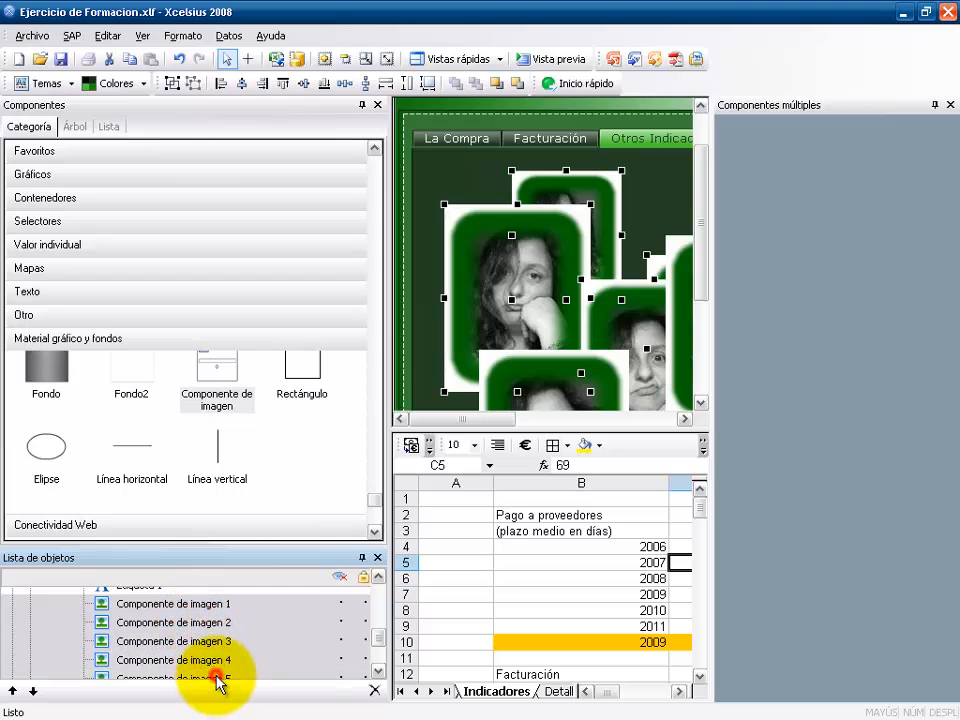
pyautogui.click(378, 672)
pyautogui.click(378, 672)
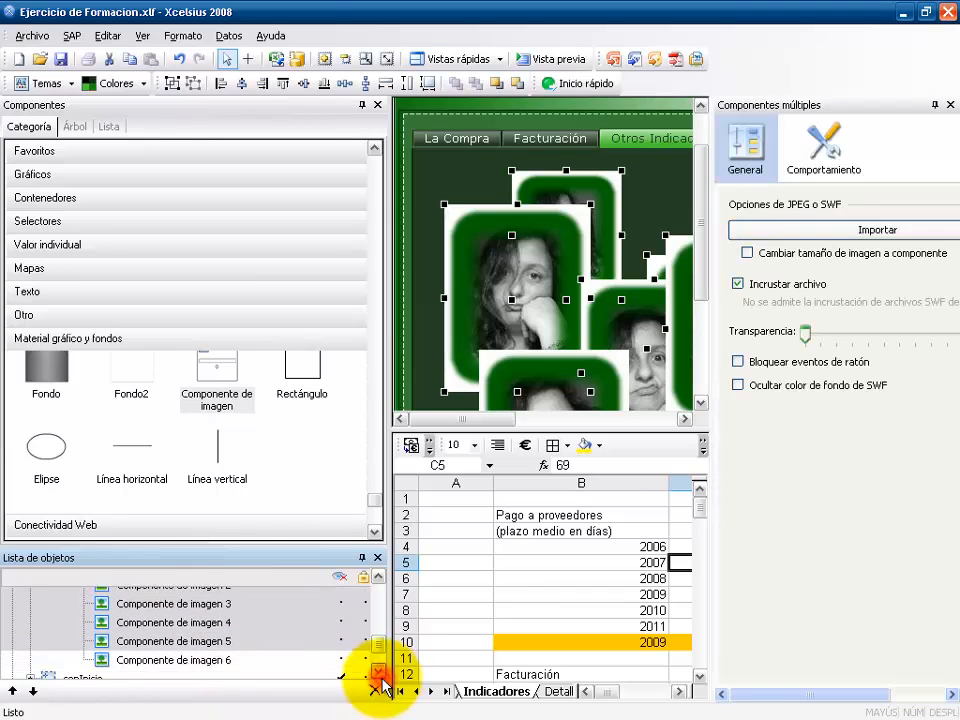
pyautogui.keyDown('ctrl'); pyautogui.click(212, 662); pyautogui.keyUp('ctrl')
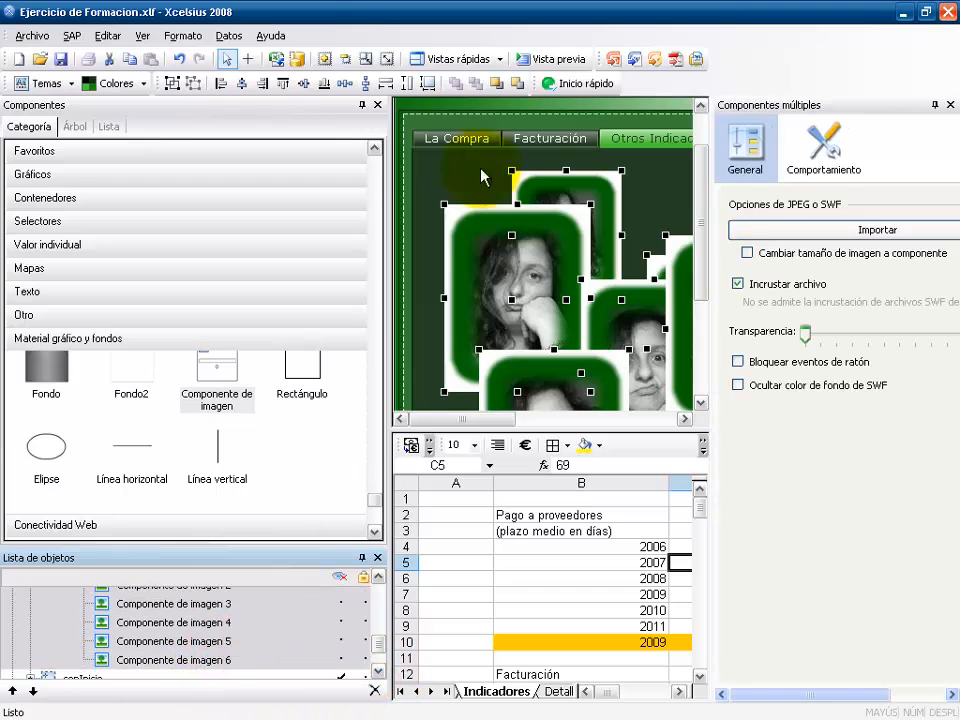
# Step: Stack the six images at equal size with left and top edges aligned, and move the stack just above the payment label
pyautogui.click(428, 85)
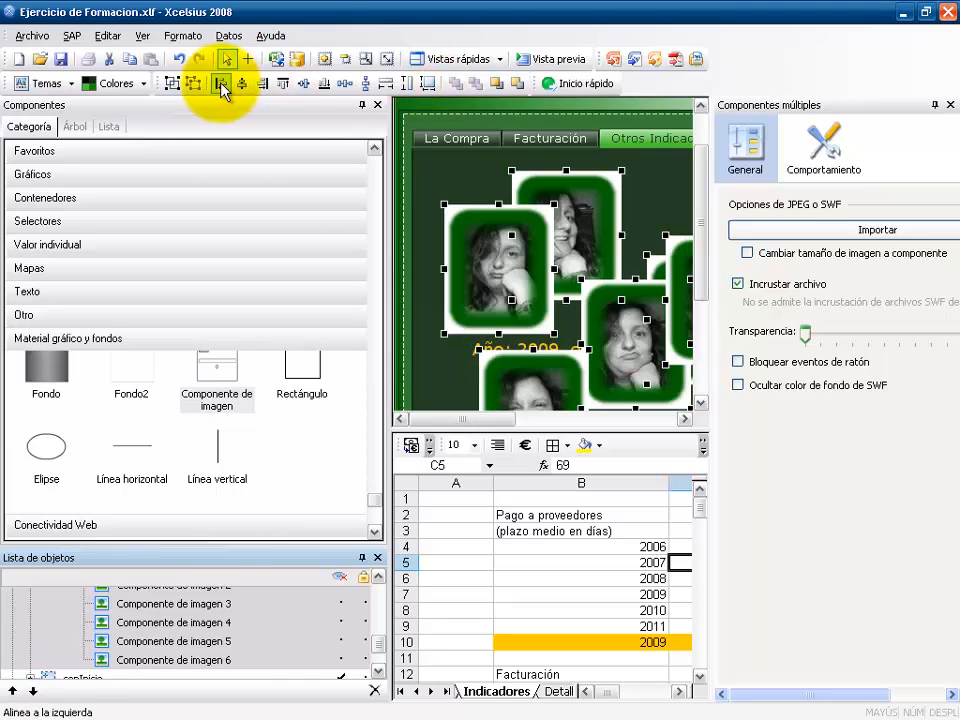
pyautogui.click(222, 87)
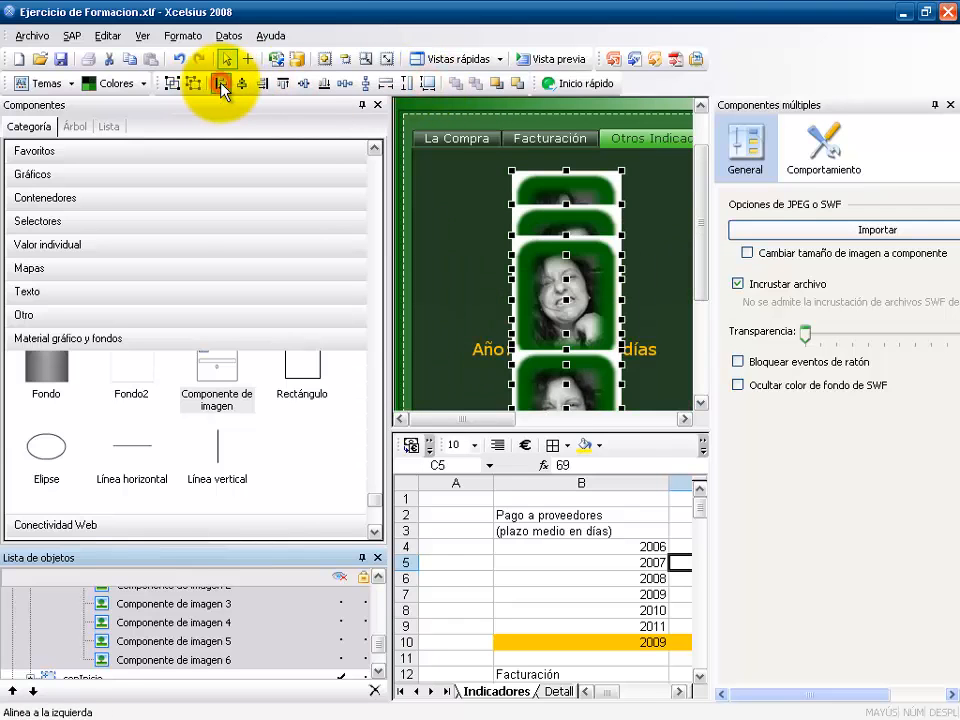
pyautogui.click(283, 86)
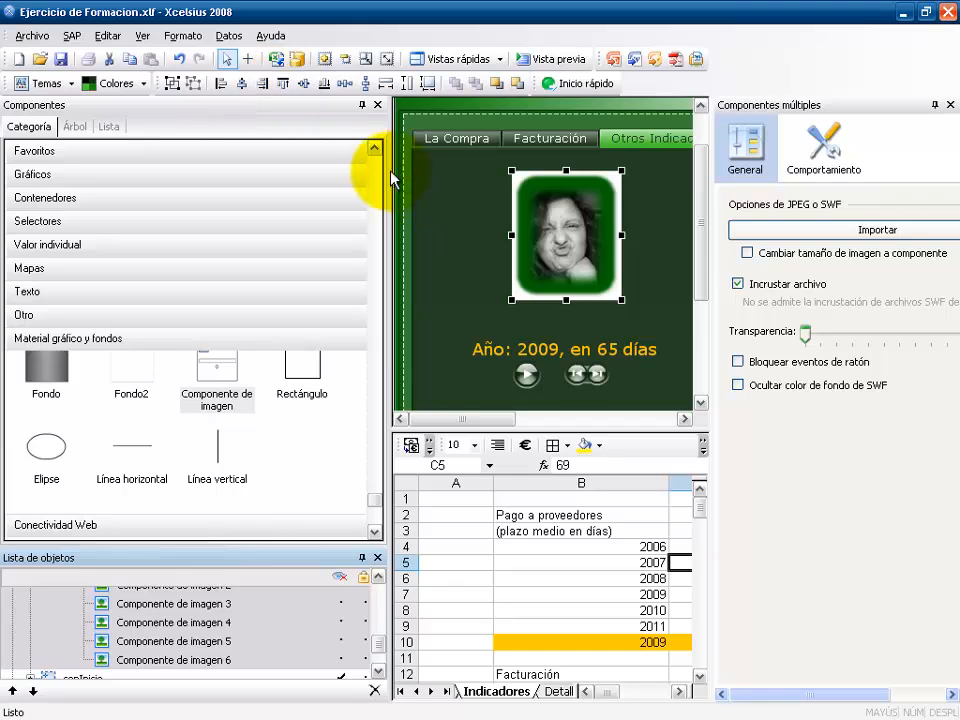
pyautogui.moveTo(388, 176); pyautogui.dragTo(188, 184)
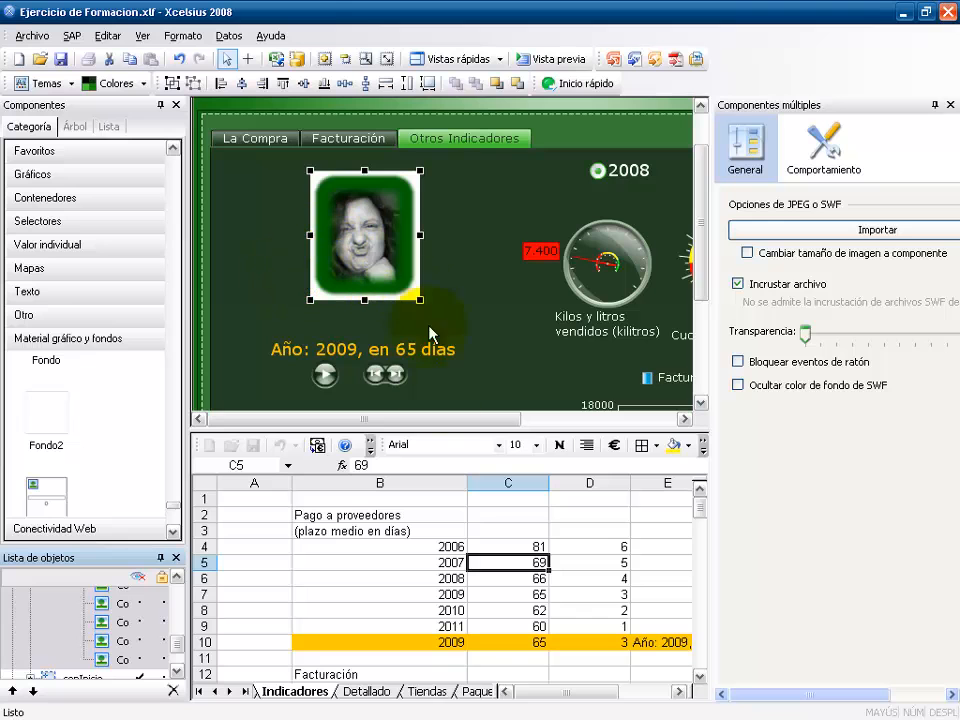
pyautogui.moveTo(372, 238); pyautogui.dragTo(373, 250)
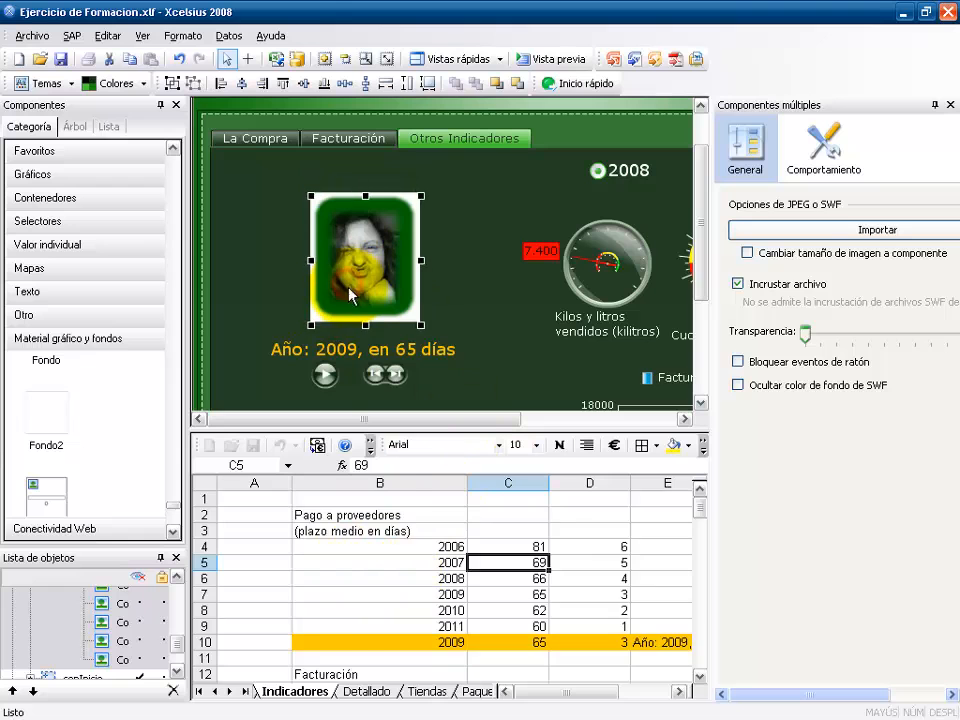
# Step: Review the scale from Peor to Mejor in cells H4:I9 of the Indicadores sheet
pyautogui.click(546, 547)
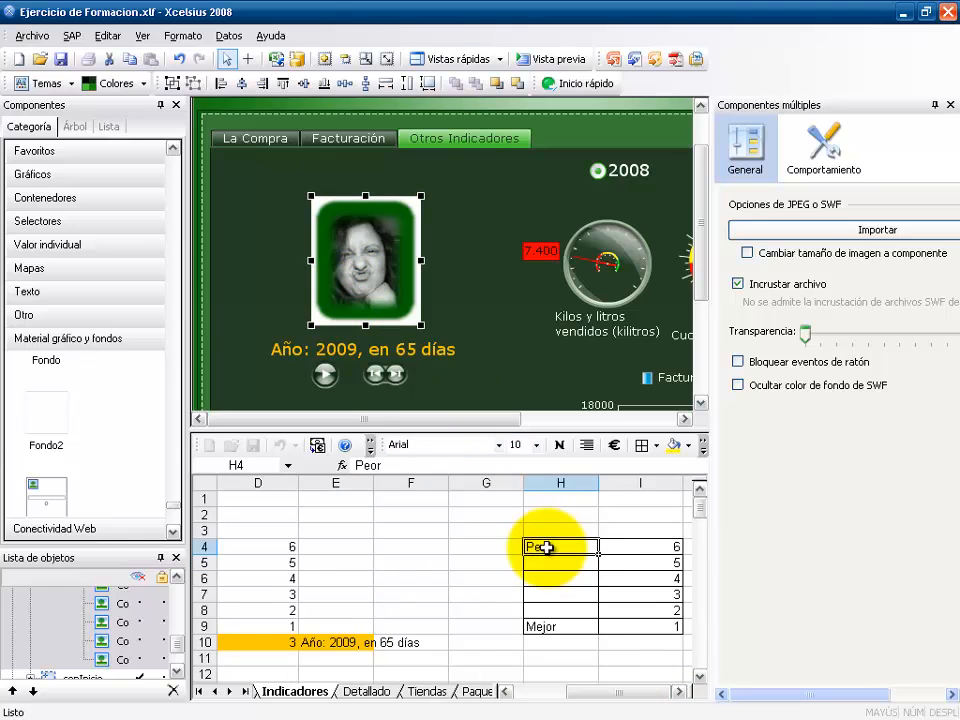
pyautogui.moveTo(546, 547); pyautogui.dragTo(610, 627)
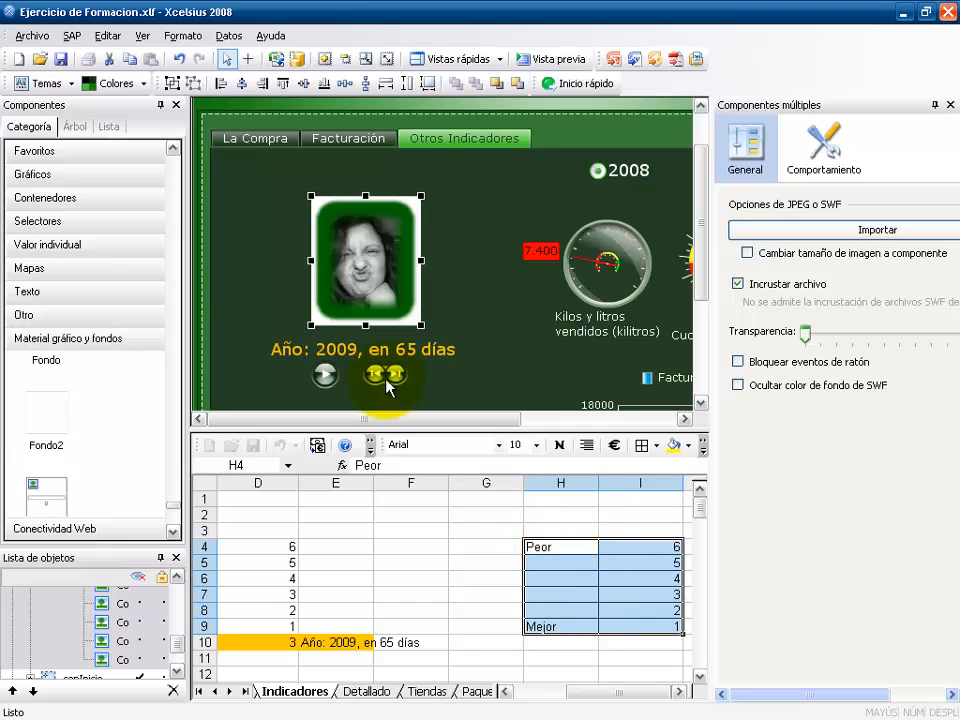
pyautogui.click(622, 550)
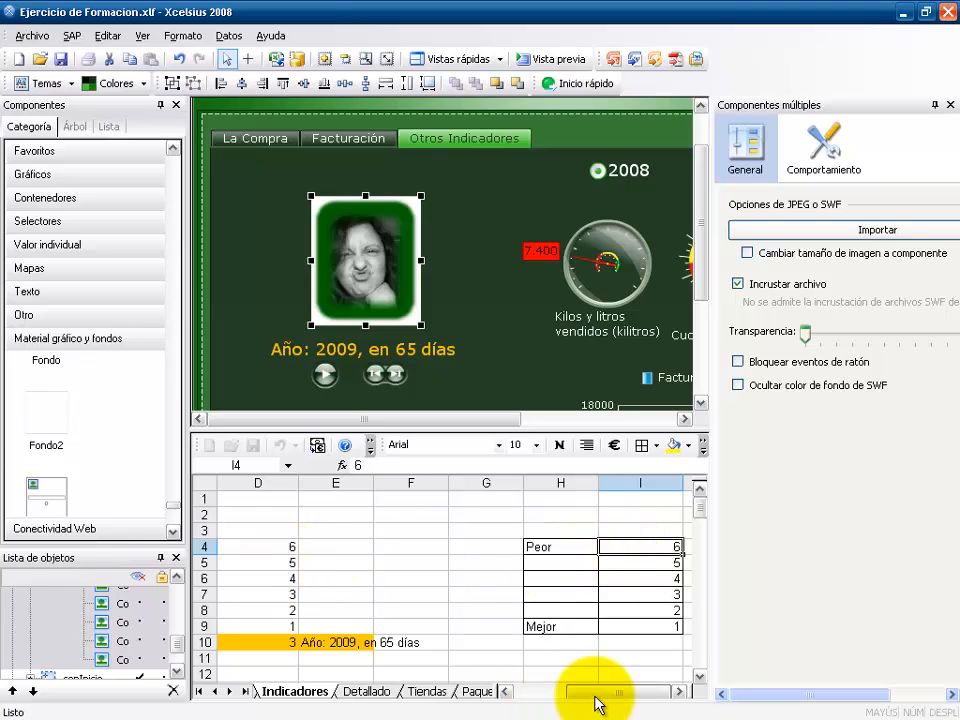
# Step: Examine the JERARQUIA ranking formulas in D4:D9 and compare them with the scale values in column I
pyautogui.moveTo(595, 700); pyautogui.dragTo(579, 697)
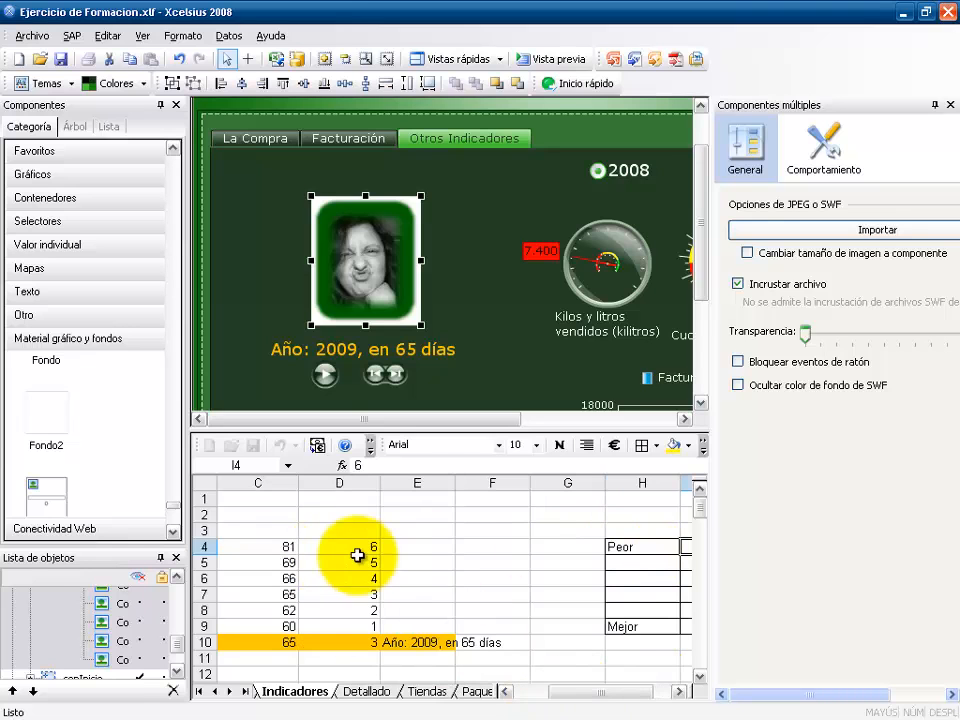
pyautogui.click(352, 550)
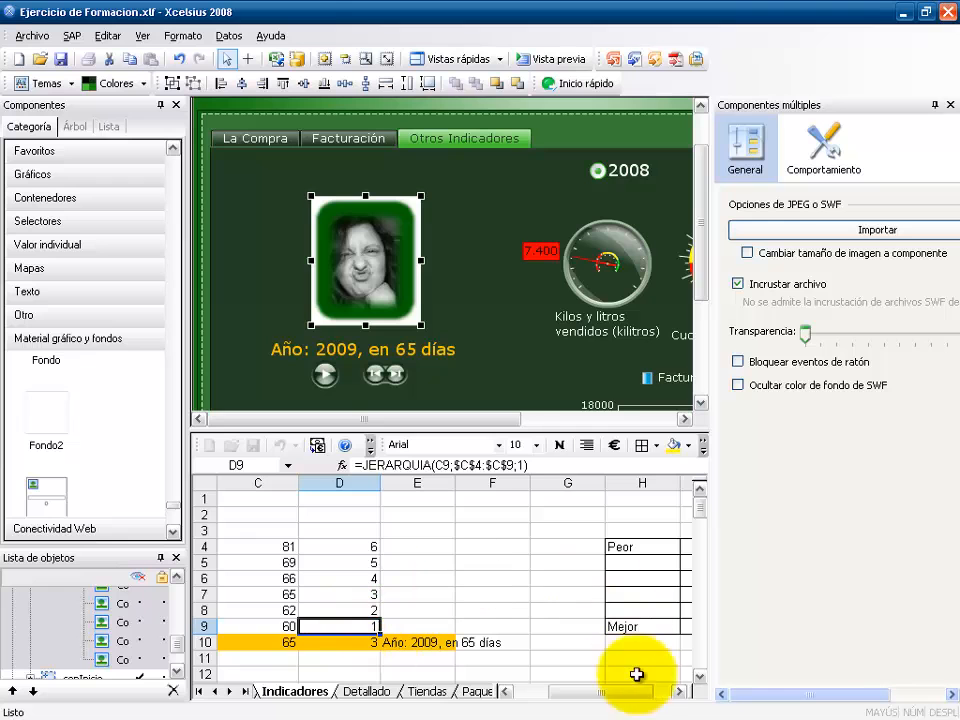
pyautogui.click(678, 692)
pyautogui.click(678, 692)
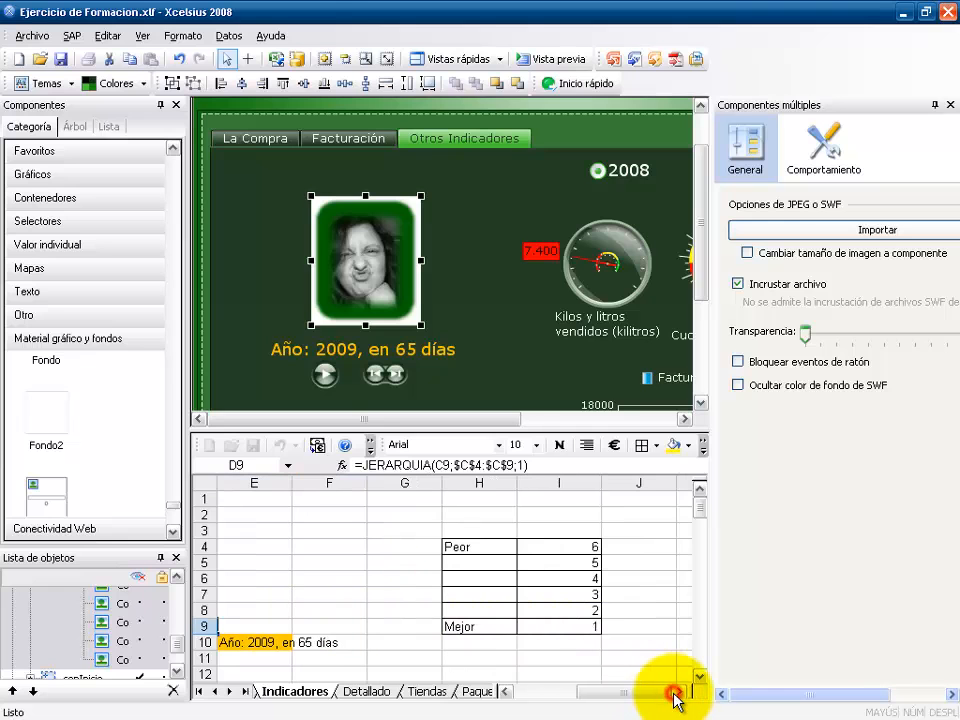
pyautogui.moveTo(613, 697); pyautogui.dragTo(606, 700)
pyautogui.moveTo(279, 546); pyautogui.dragTo(279, 623)
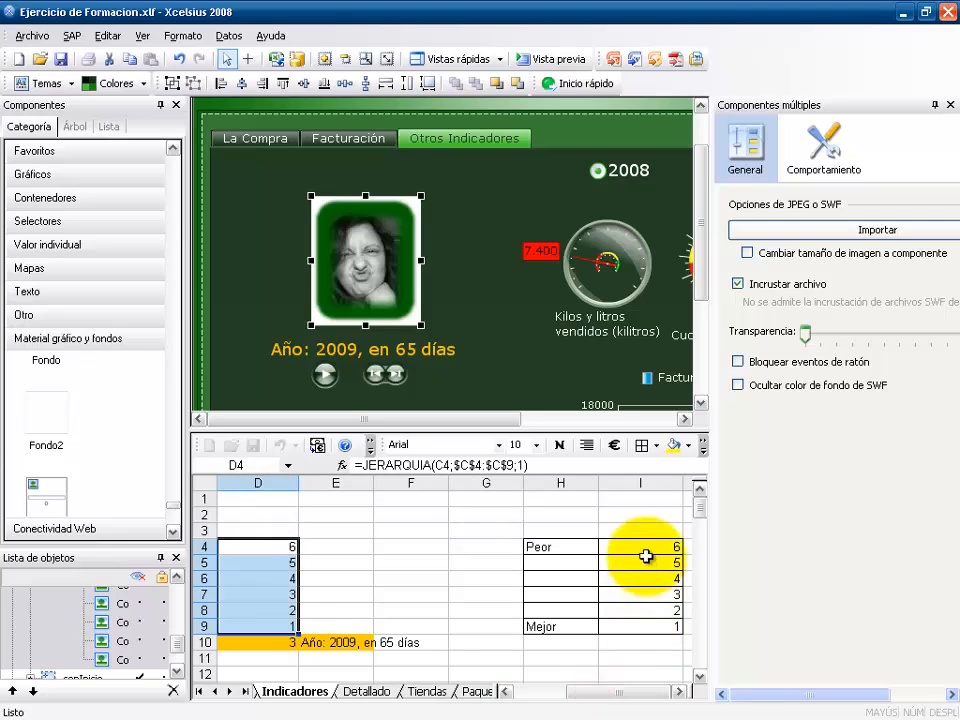
pyautogui.moveTo(643, 561); pyautogui.dragTo(643, 596)
pyautogui.moveTo(573, 703); pyautogui.dragTo(546, 692)
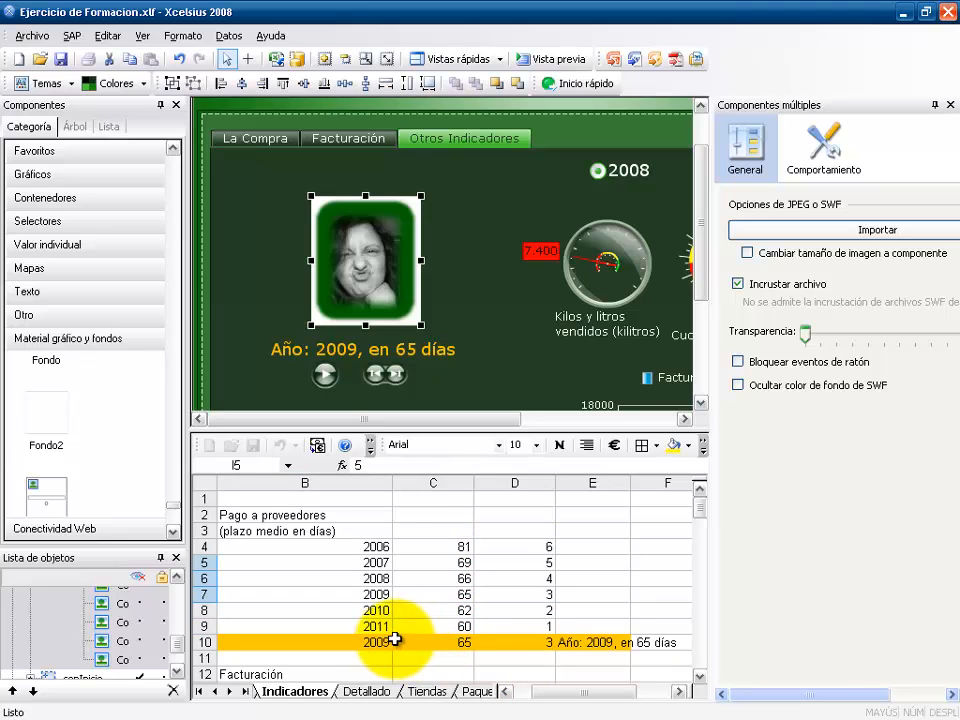
pyautogui.moveTo(553, 546); pyautogui.dragTo(555, 613)
pyautogui.moveTo(529, 548); pyautogui.dragTo(516, 621)
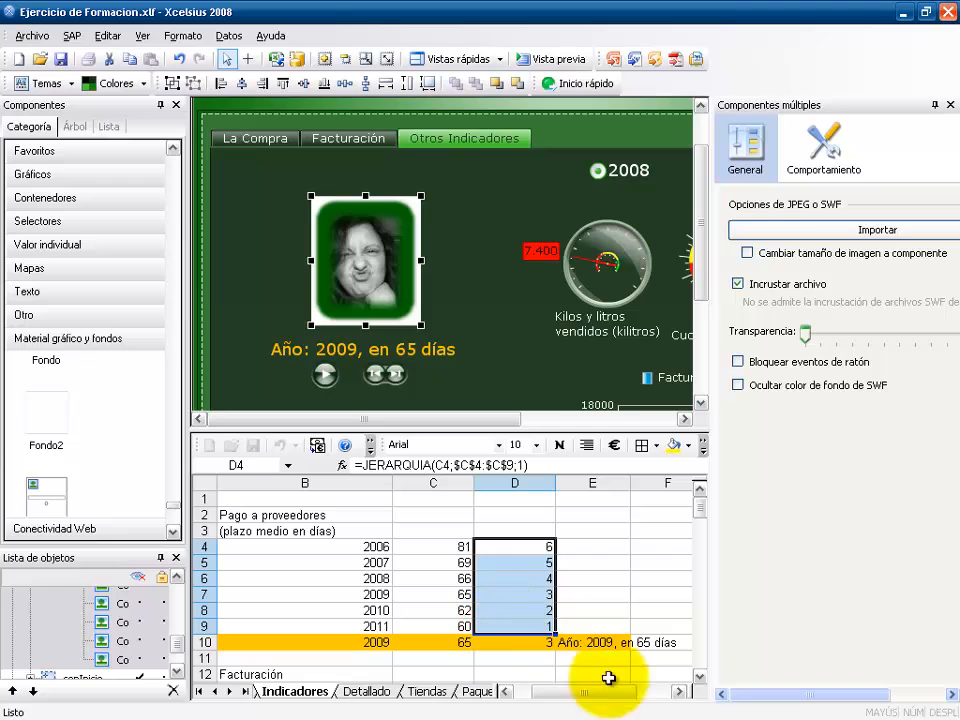
pyautogui.click(680, 693)
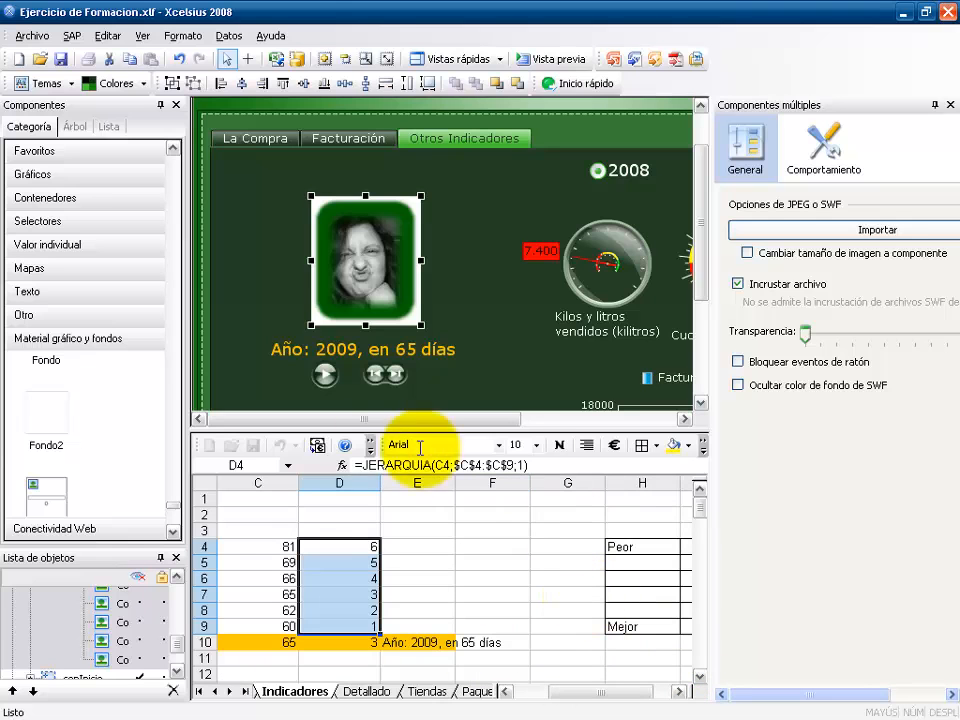
# Step: Link the dynamic visibility status (Estado) of Componente de imagen 1 to cell D10 of the Indicadores sheet
pyautogui.moveTo(188, 584); pyautogui.dragTo(277, 615)
pyautogui.scroll(3, 262, 640)
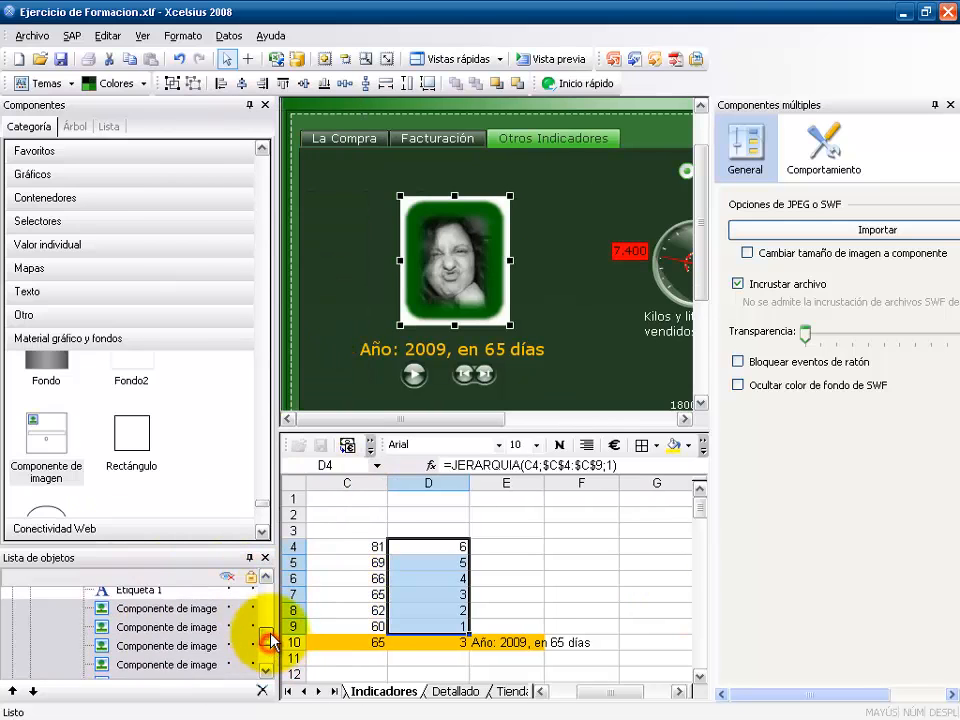
pyautogui.click(210, 630)
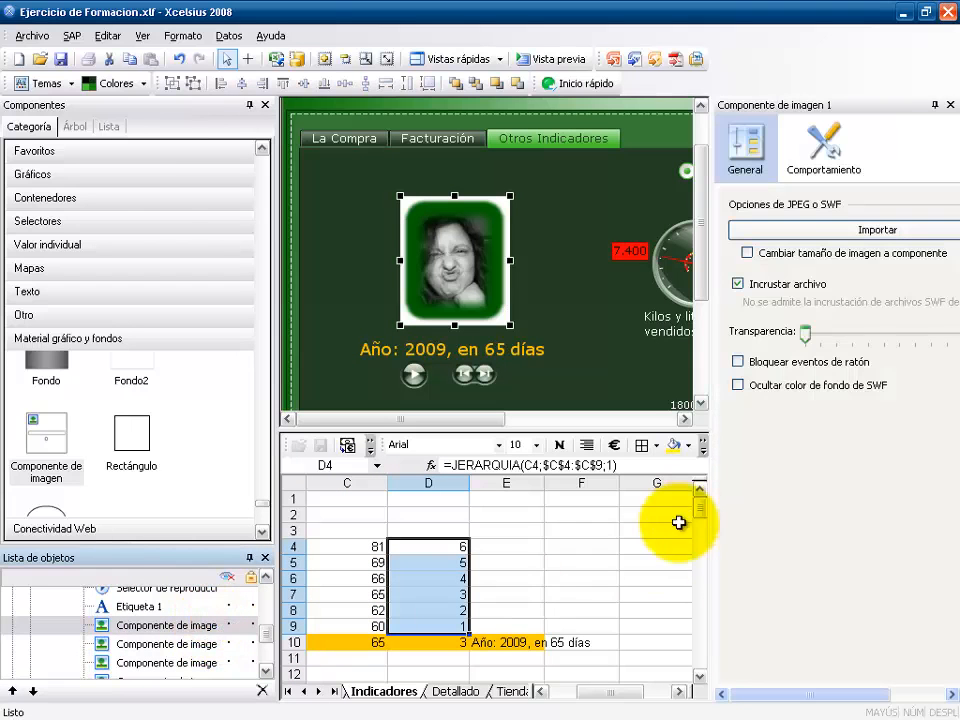
pyautogui.click(797, 167)
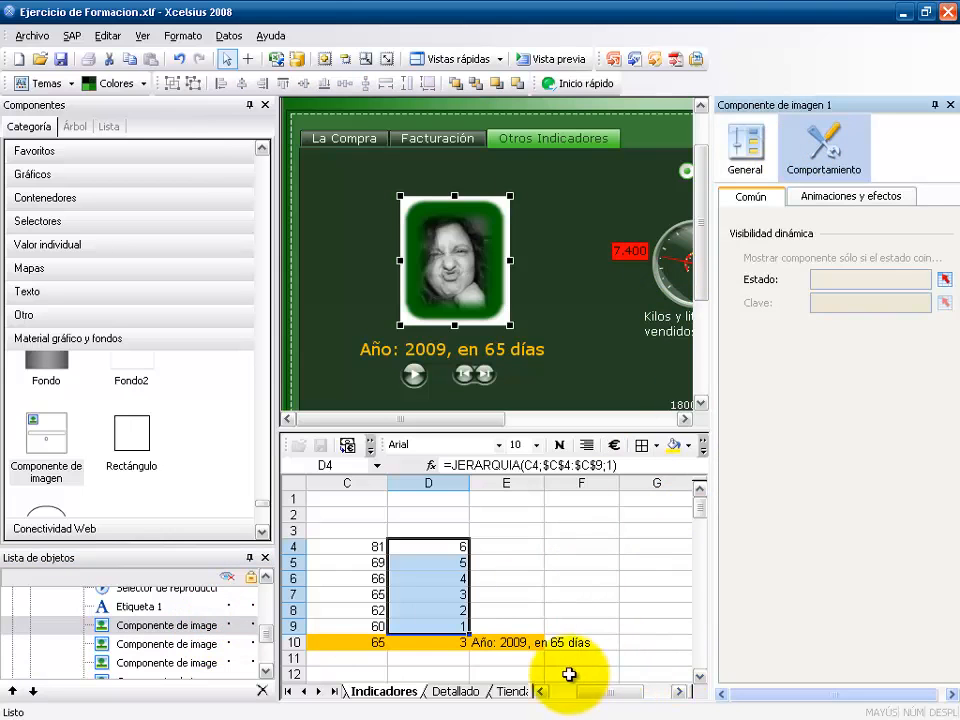
pyautogui.click(437, 644)
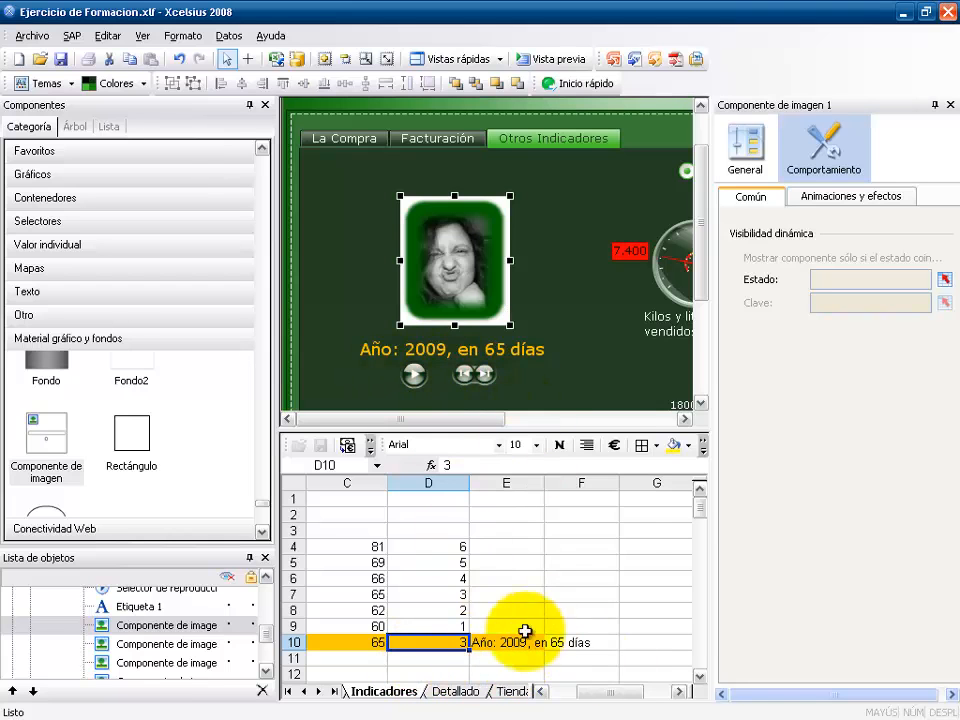
pyautogui.click(944, 281)
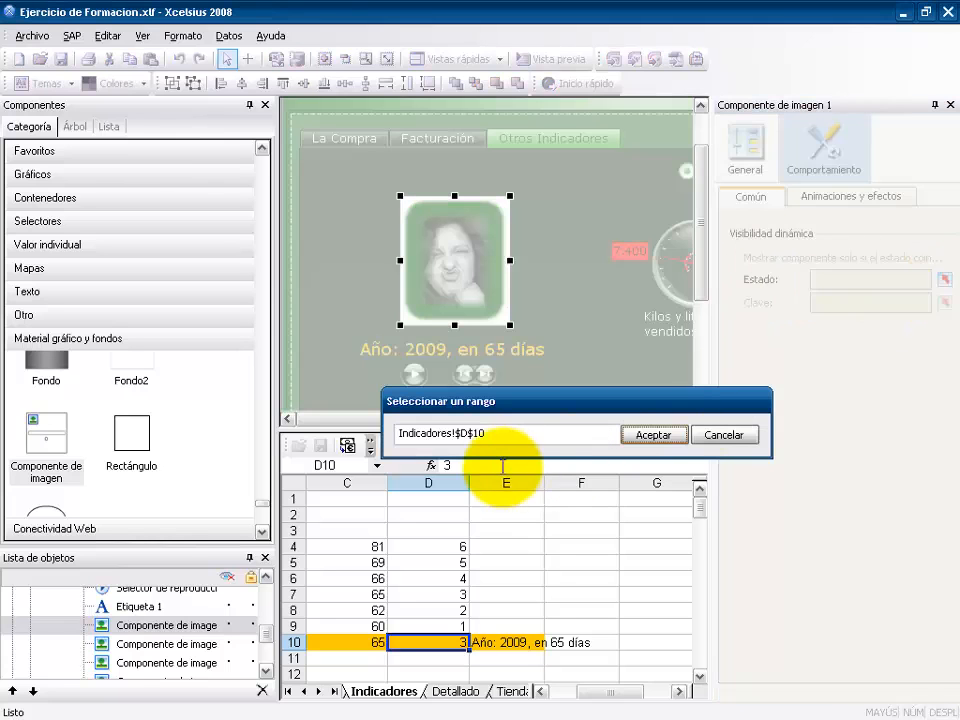
pyautogui.click(655, 437)
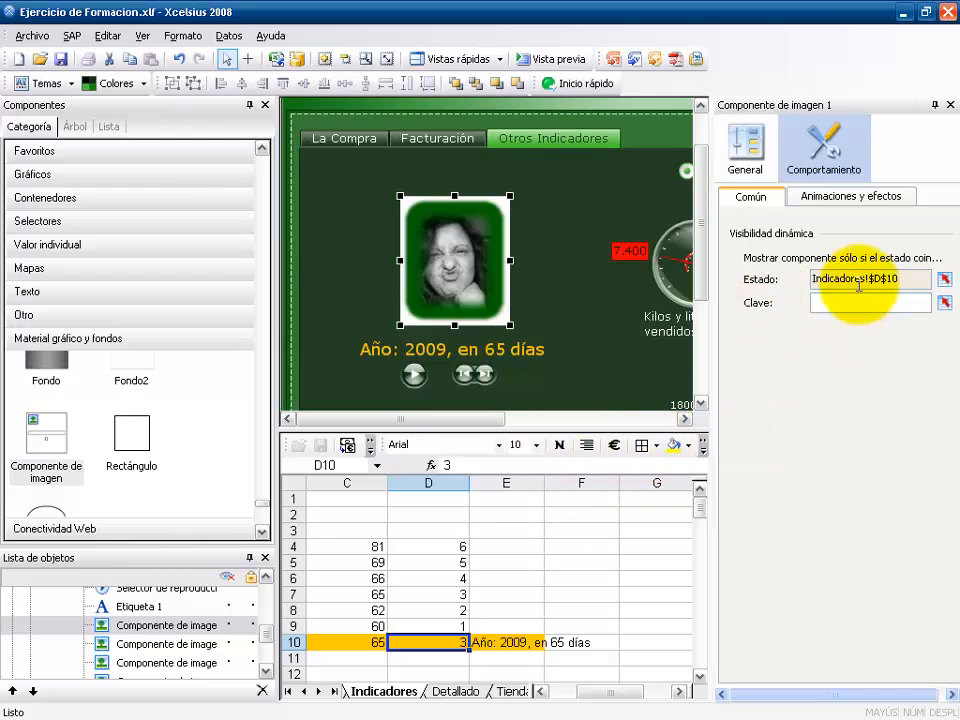
# Step: Link the visibility key (Clave) of Componente de imagen 1 to Indicadores cell I9, the Mejor end of the scale
pyautogui.click(681, 692)
pyautogui.click(681, 692)
pyautogui.click(681, 692)
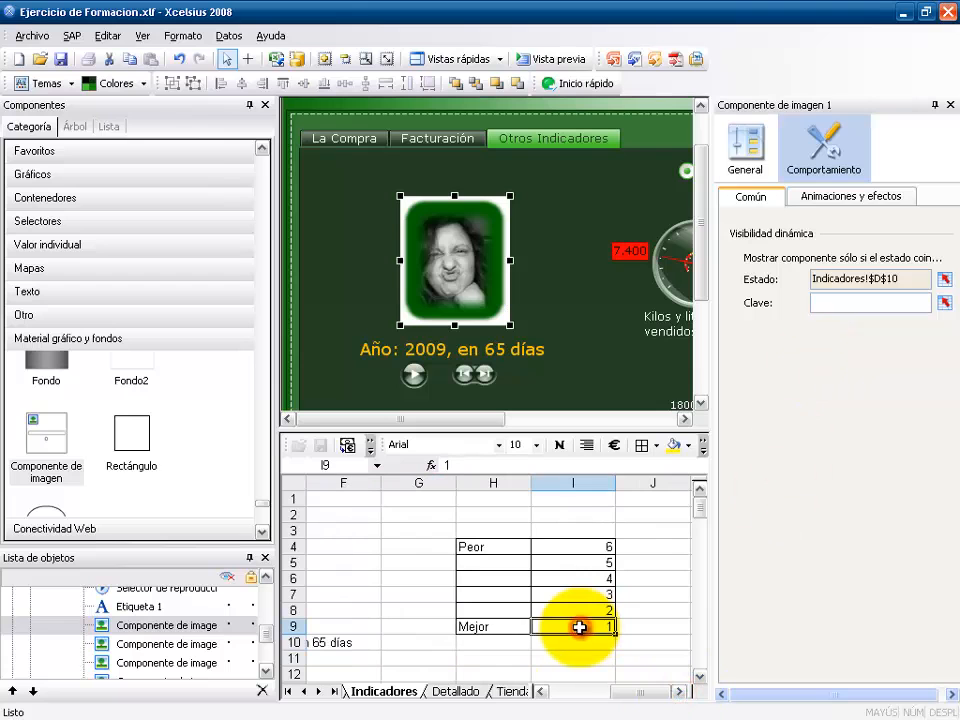
pyautogui.click(945, 304)
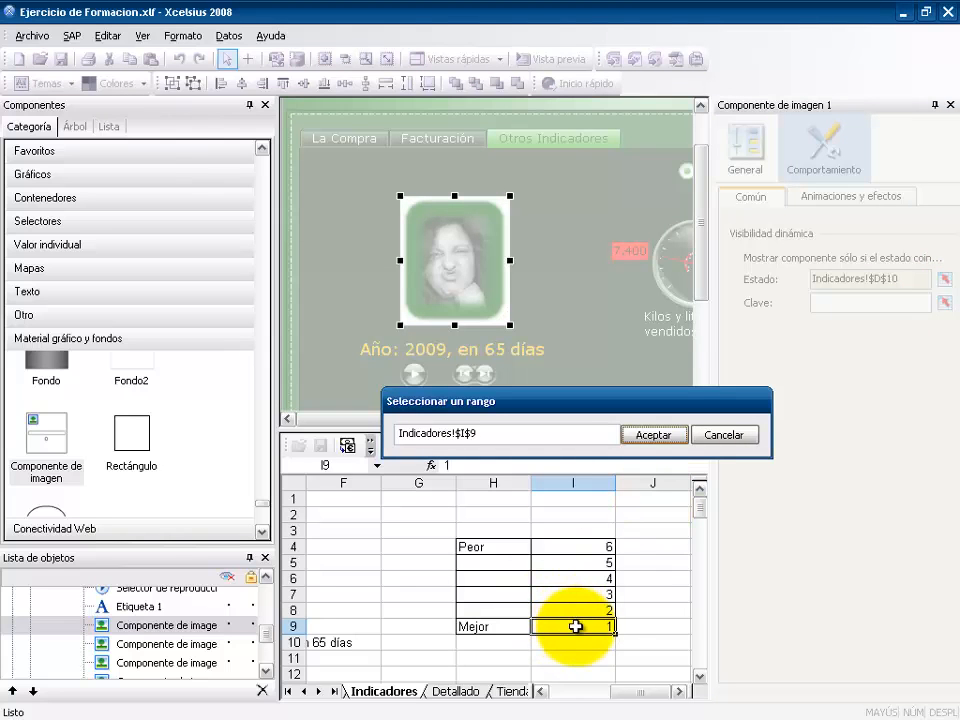
pyautogui.click(657, 437)
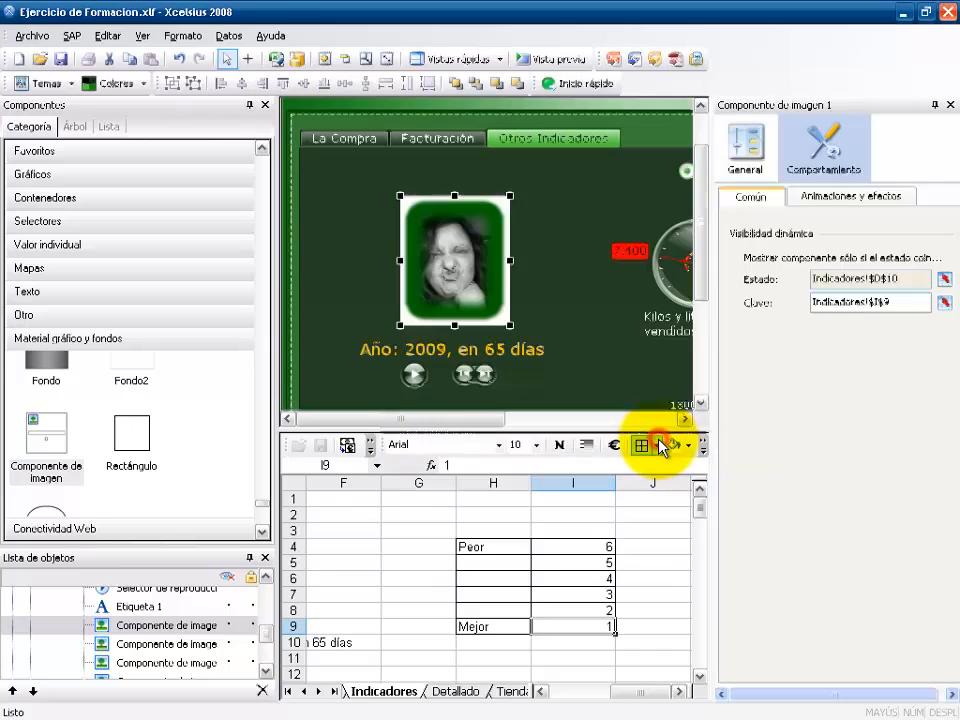
# Step: Link the dynamic visibility status (Estado) of Componente de imagen 2 to Indicadores cell D10
pyautogui.click(185, 644)
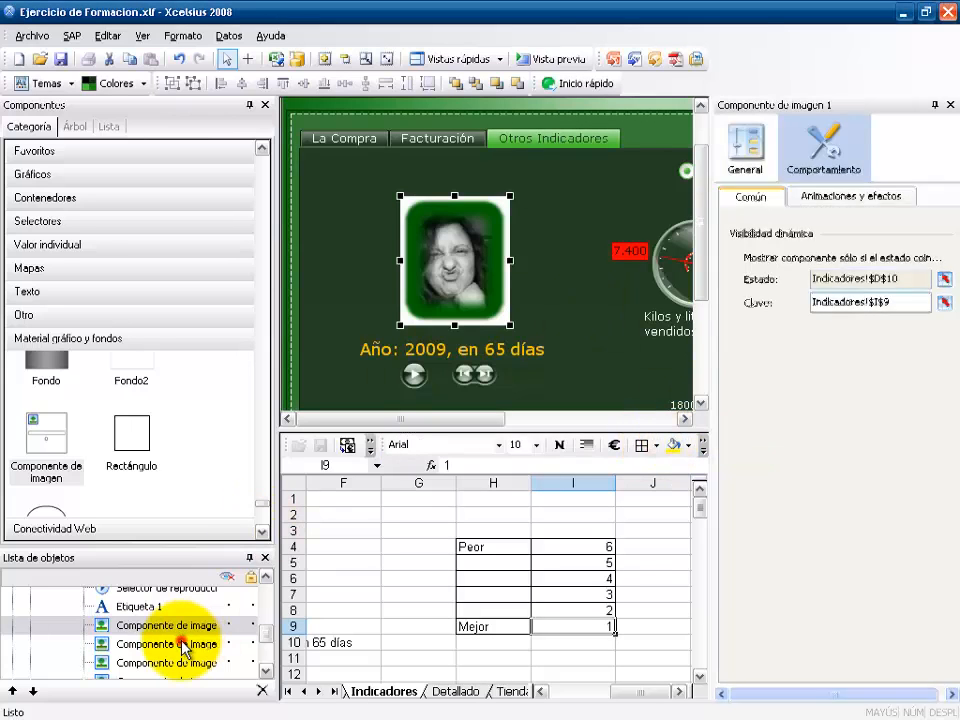
pyautogui.moveTo(279, 636); pyautogui.dragTo(308, 637)
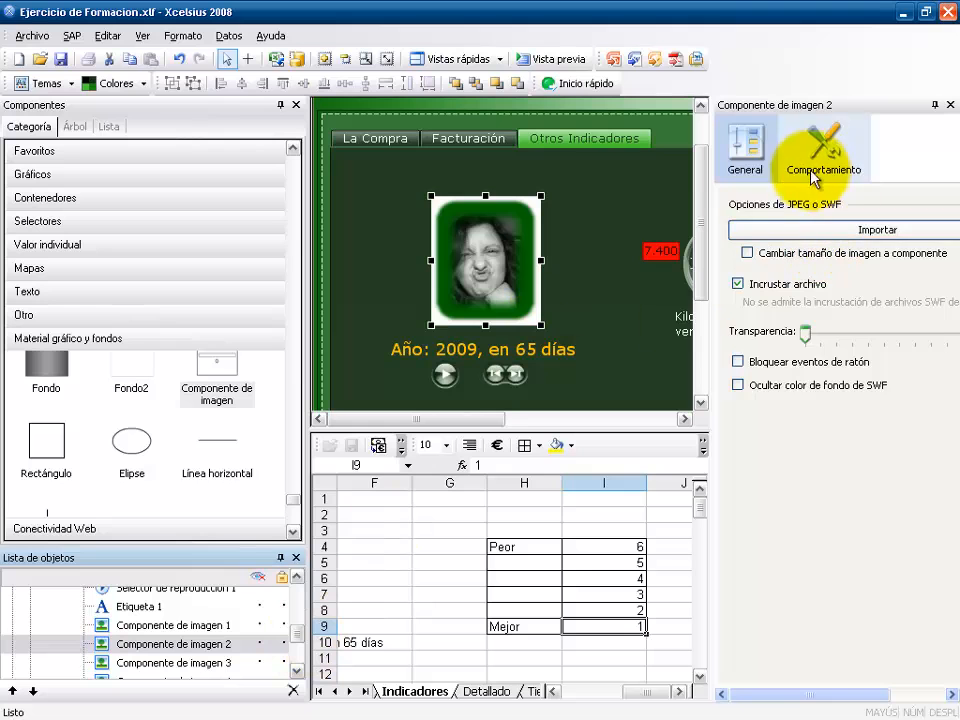
pyautogui.click(815, 180)
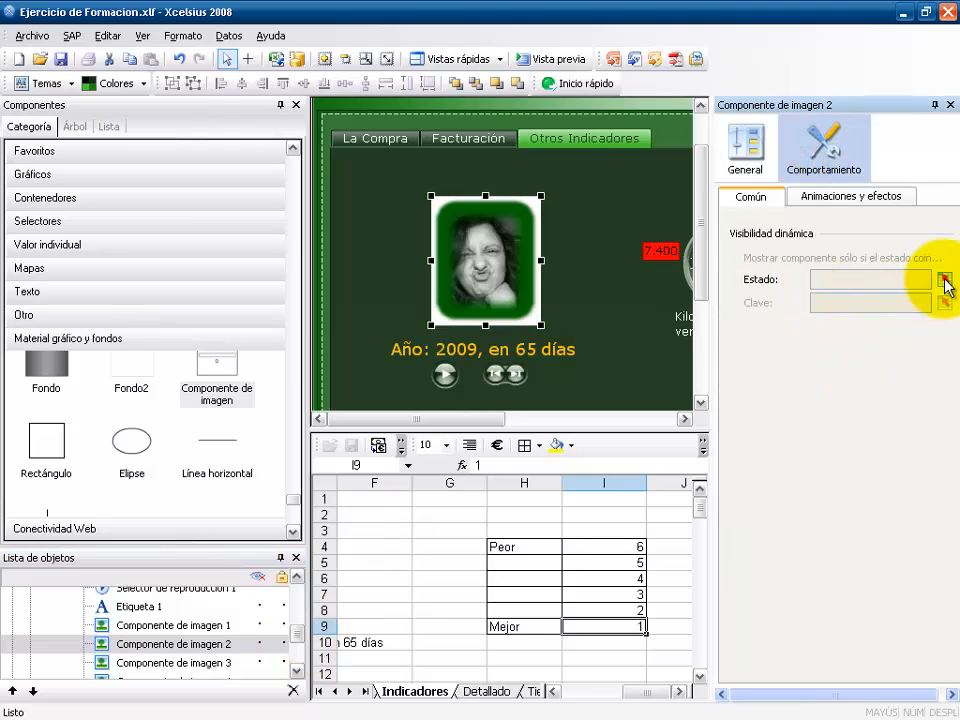
pyautogui.click(944, 280)
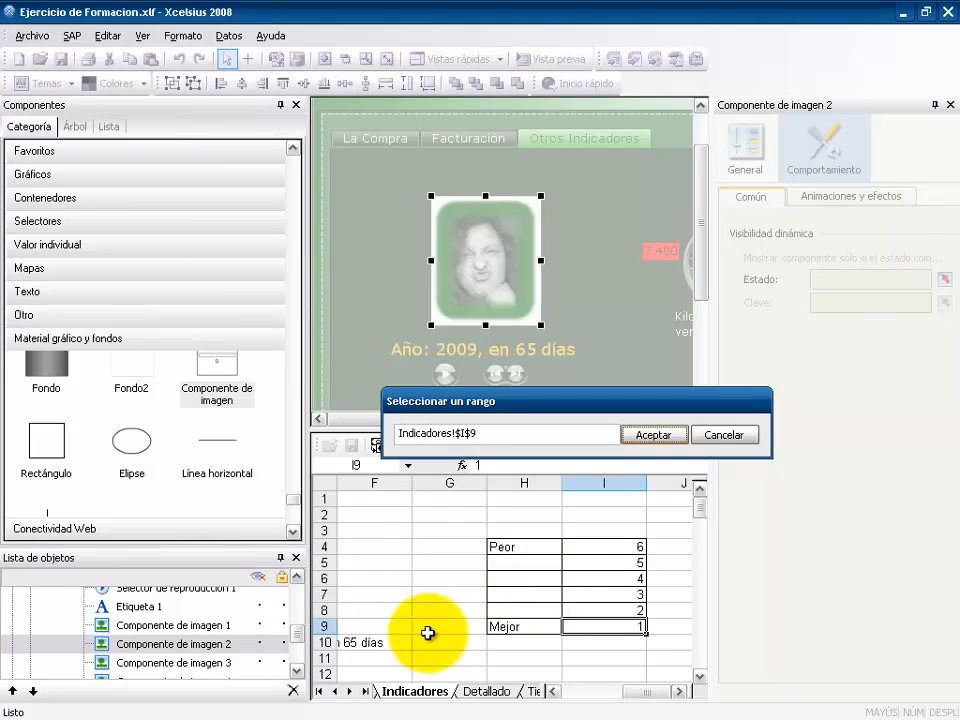
pyautogui.click(438, 657)
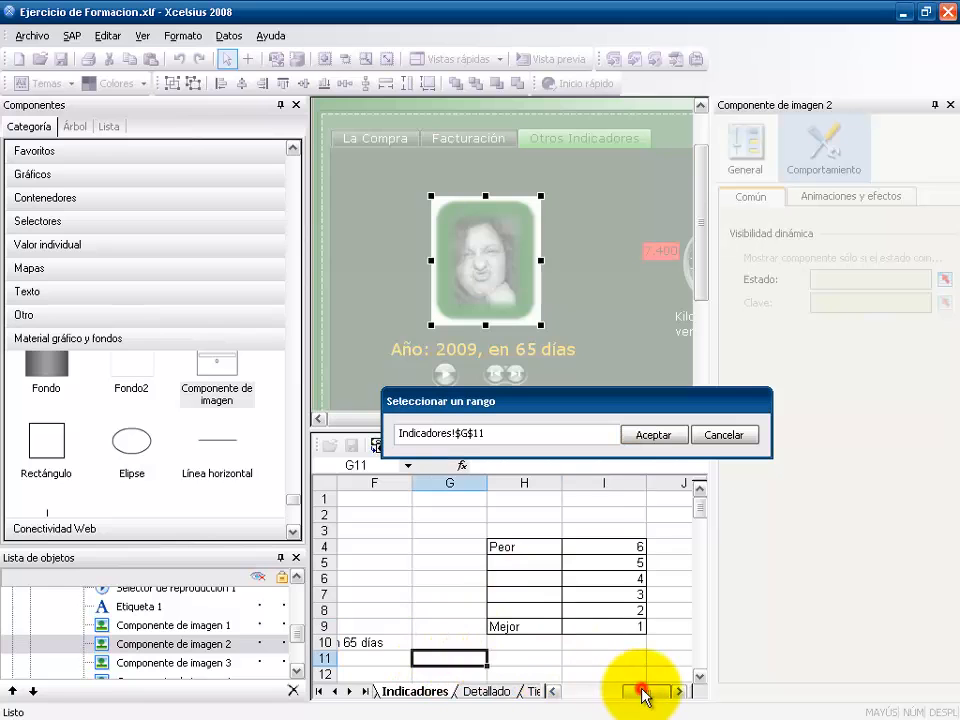
pyautogui.moveTo(642, 694); pyautogui.dragTo(632, 697)
pyautogui.click(552, 691)
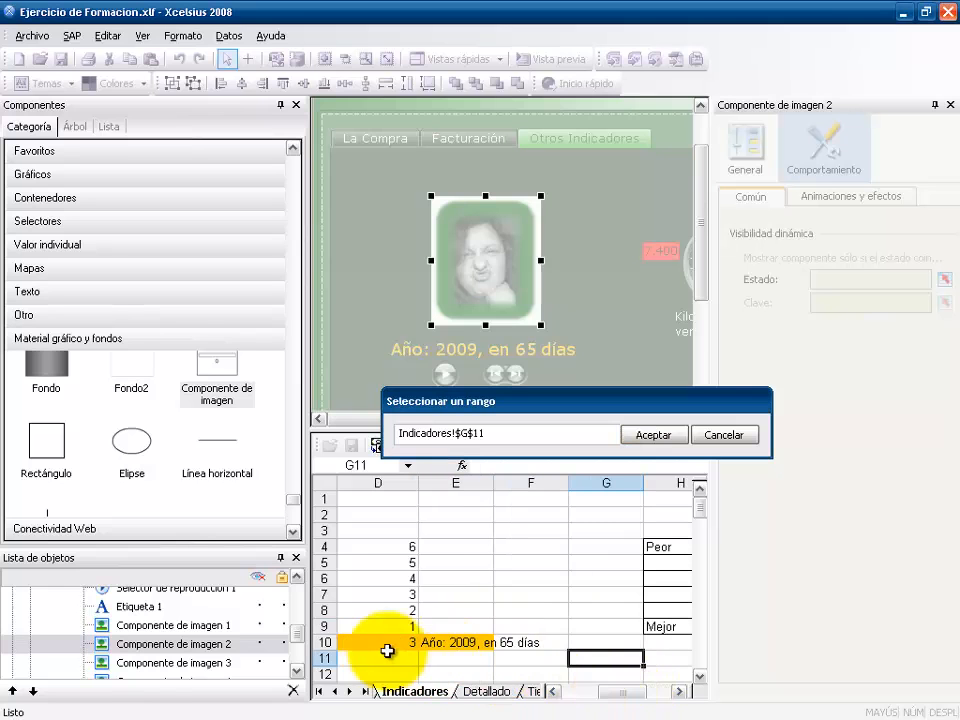
pyautogui.click(374, 642)
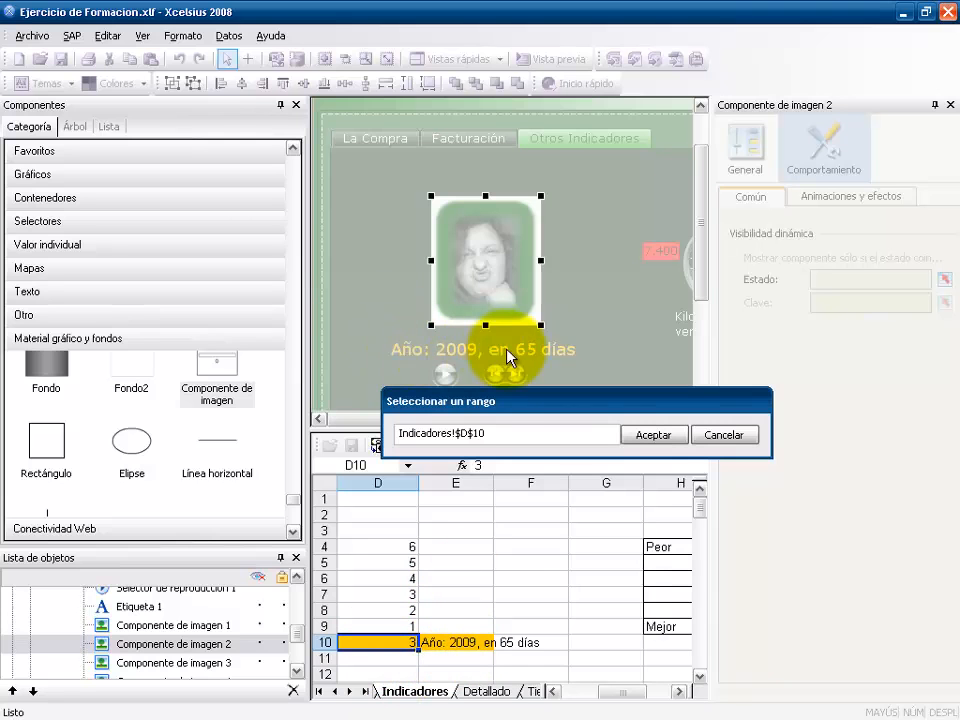
pyautogui.click(646, 437)
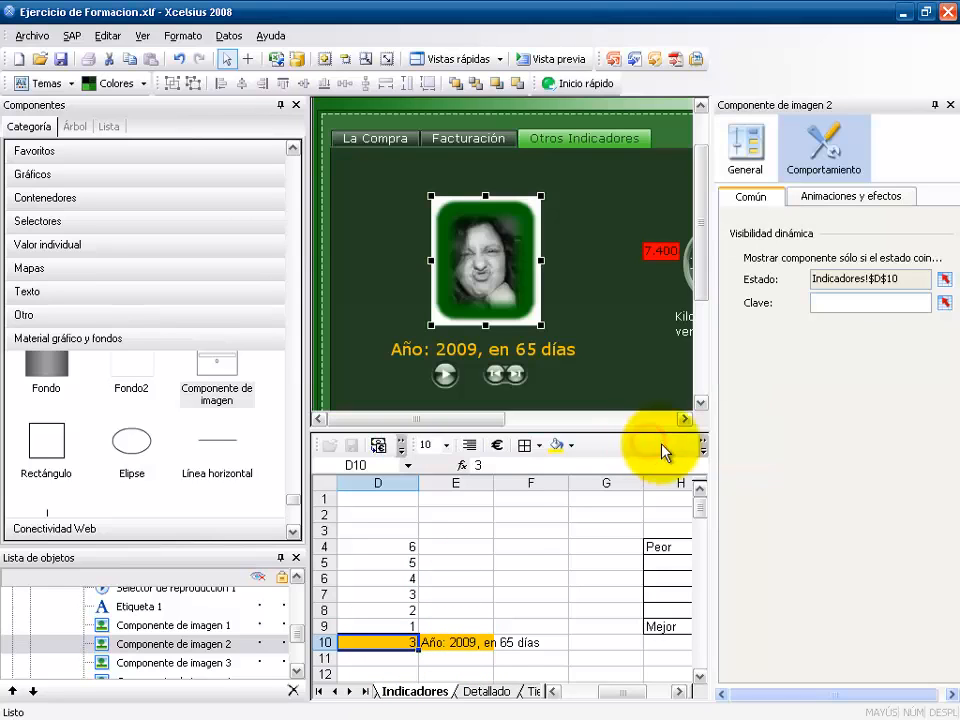
# Step: Link the visibility key (Clave) of Componente de imagen 2 to Indicadores cell I8
pyautogui.click(944, 304)
pyautogui.click(616, 627)
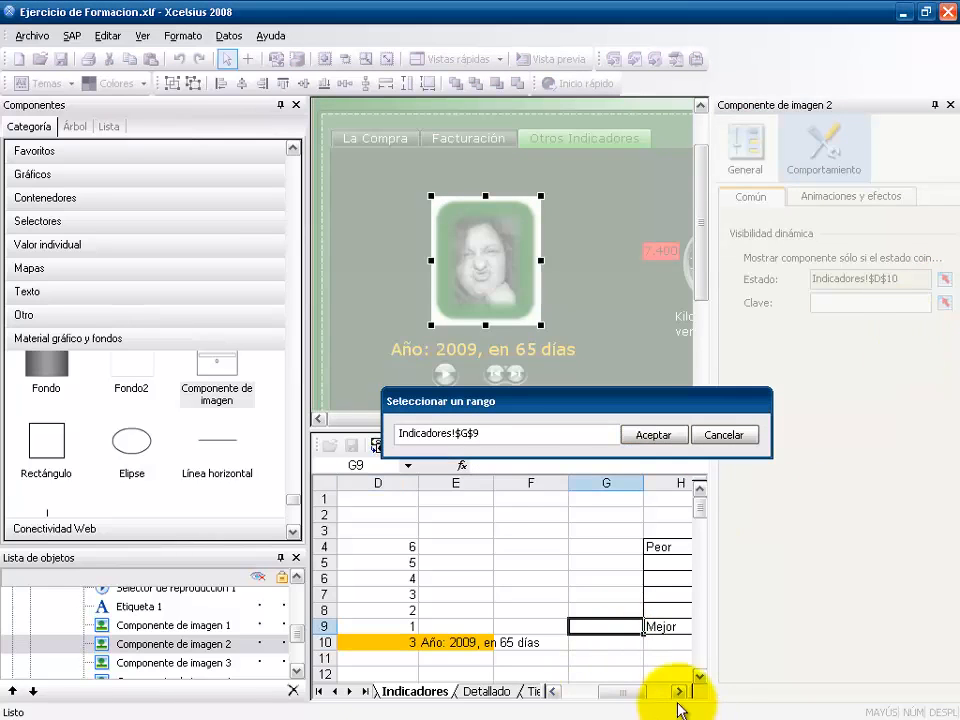
pyautogui.click(680, 692)
pyautogui.click(680, 692)
pyautogui.click(618, 612)
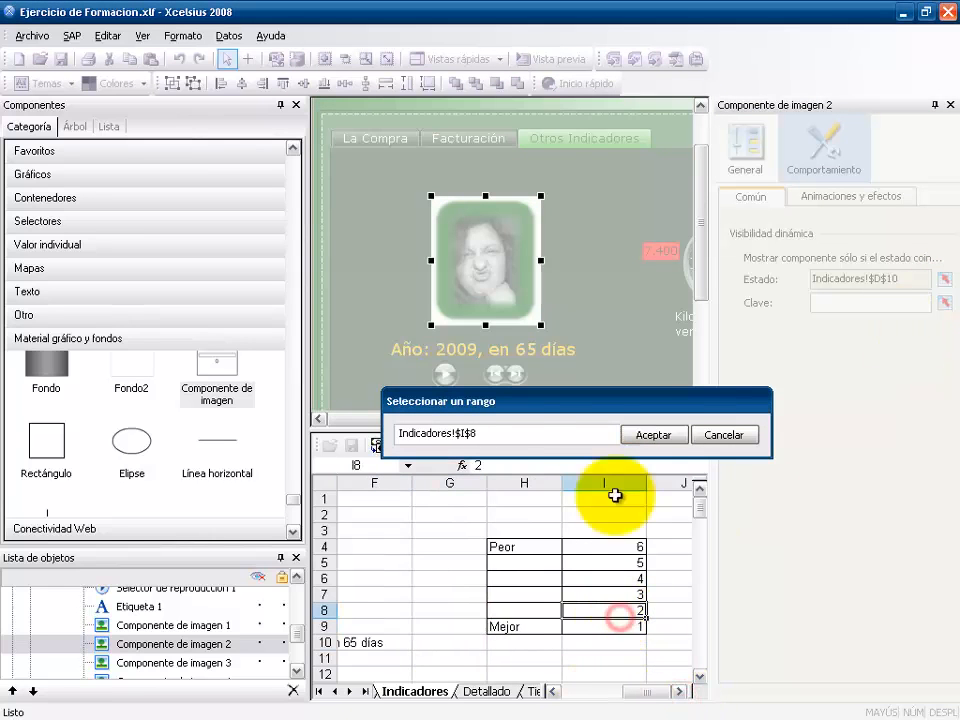
pyautogui.click(672, 438)
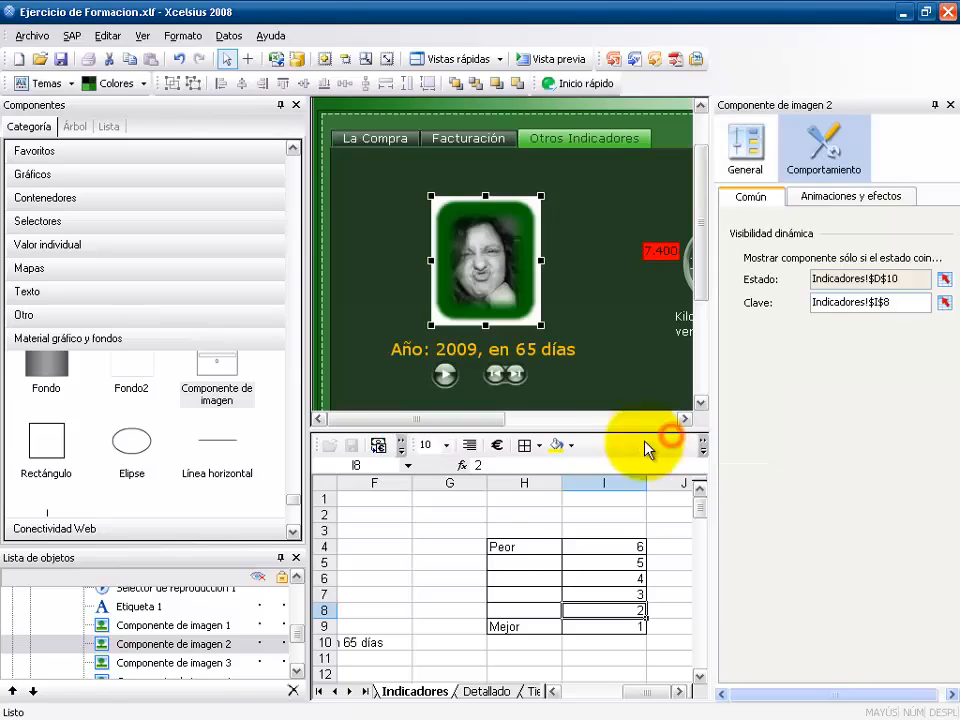
# Step: Link the dynamic visibility status (Estado) of Componente de imagen 3 to Indicadores cell D10
pyautogui.click(190, 665)
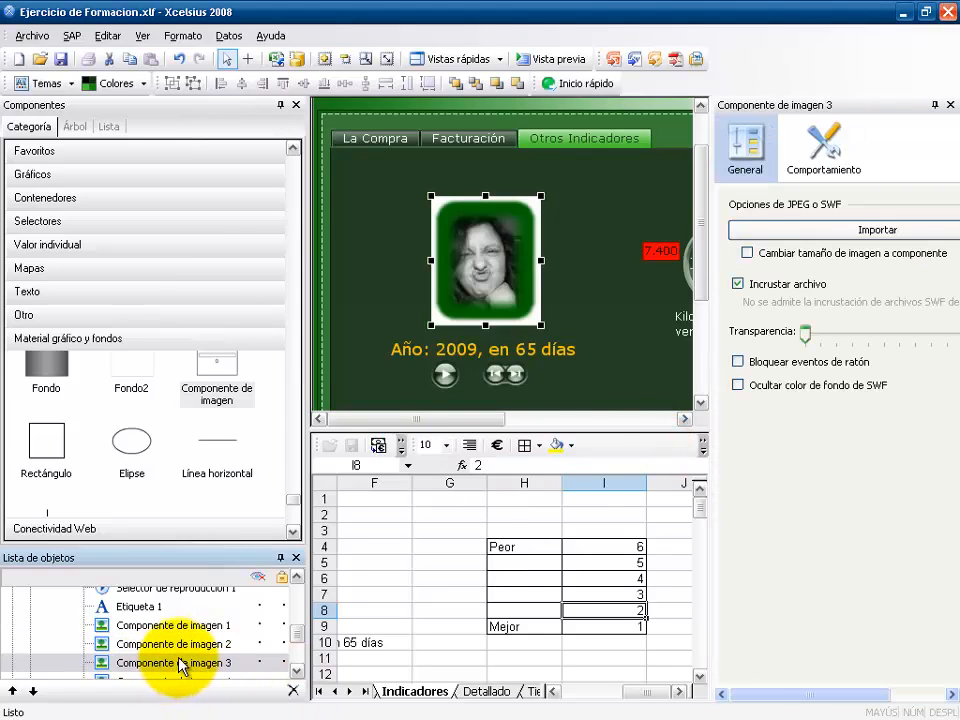
pyautogui.click(830, 176)
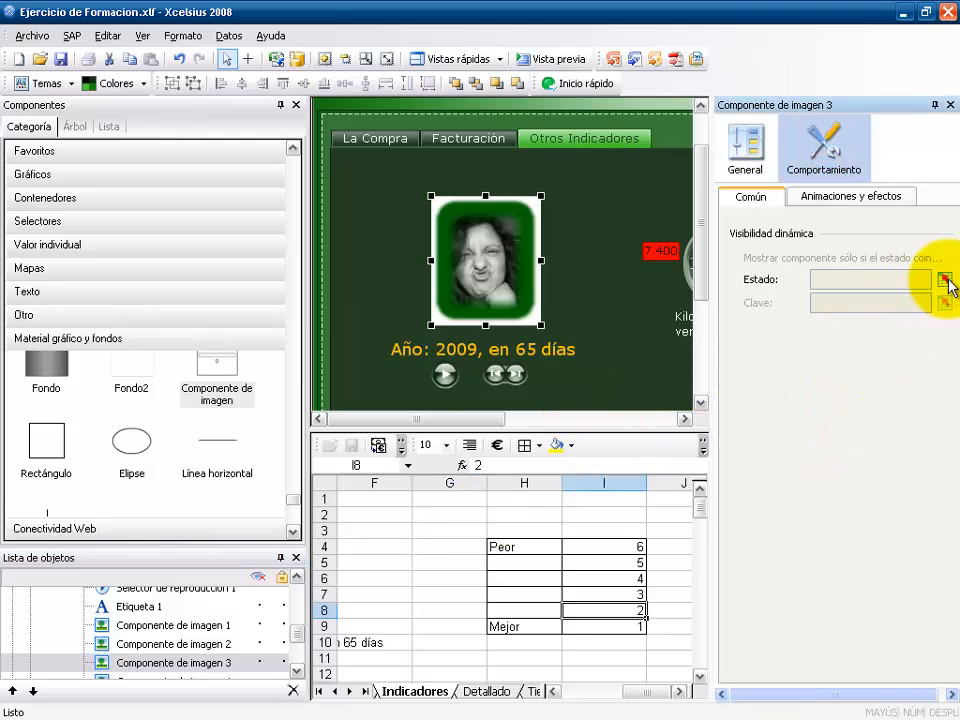
pyautogui.click(944, 280)
pyautogui.click(589, 692)
pyautogui.click(460, 642)
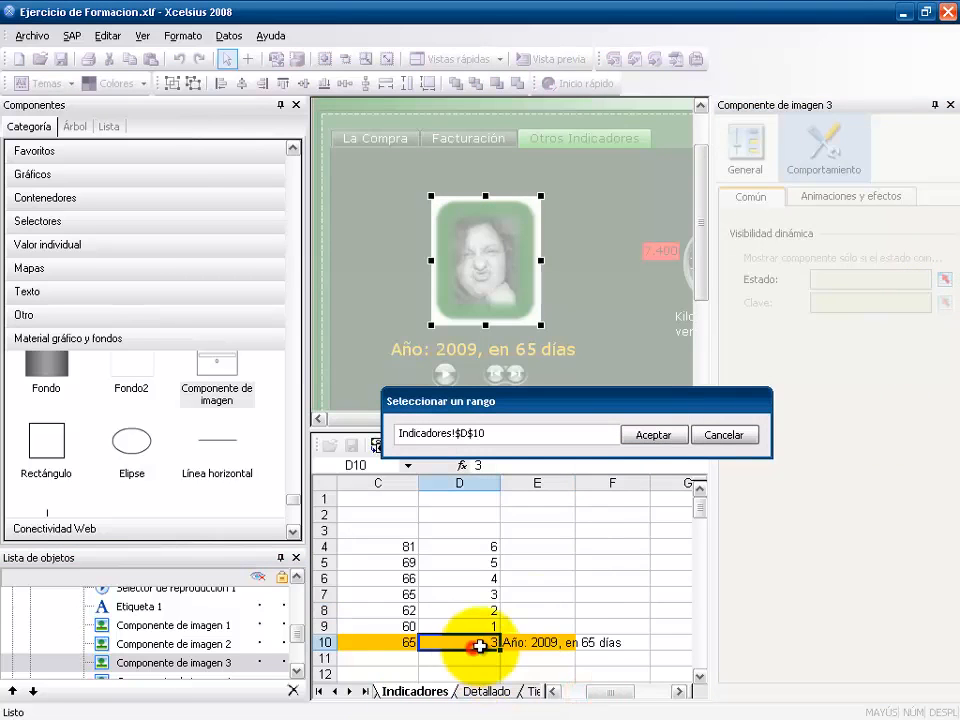
pyautogui.click(662, 435)
# Step: Link the visibility key (Clave) of Componente de imagen 3 to Indicadores cell I7
pyautogui.click(650, 690)
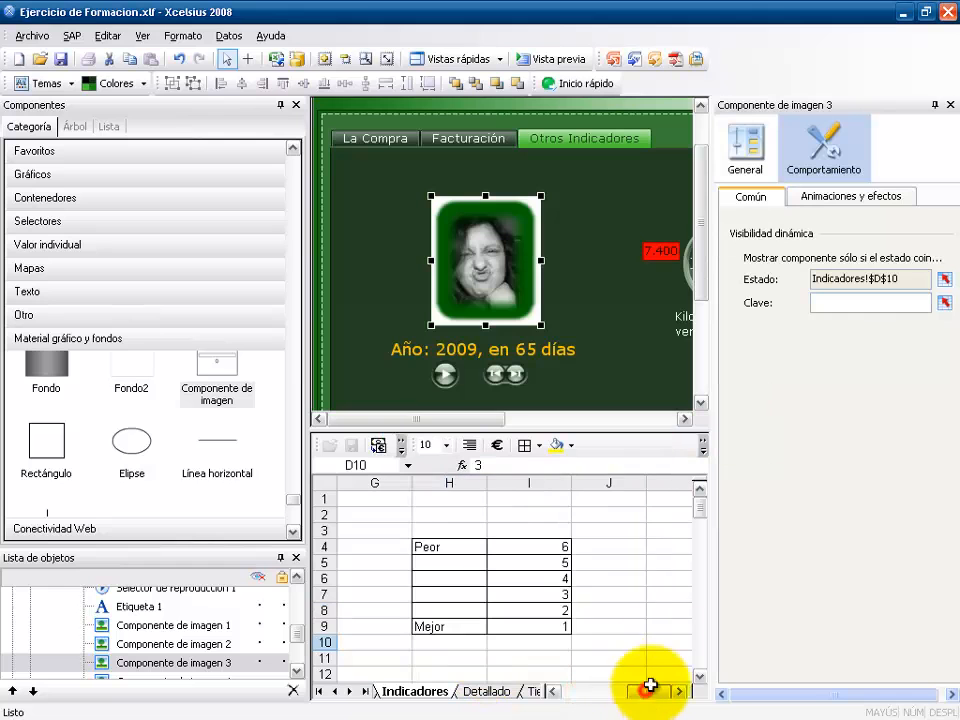
pyautogui.click(553, 594)
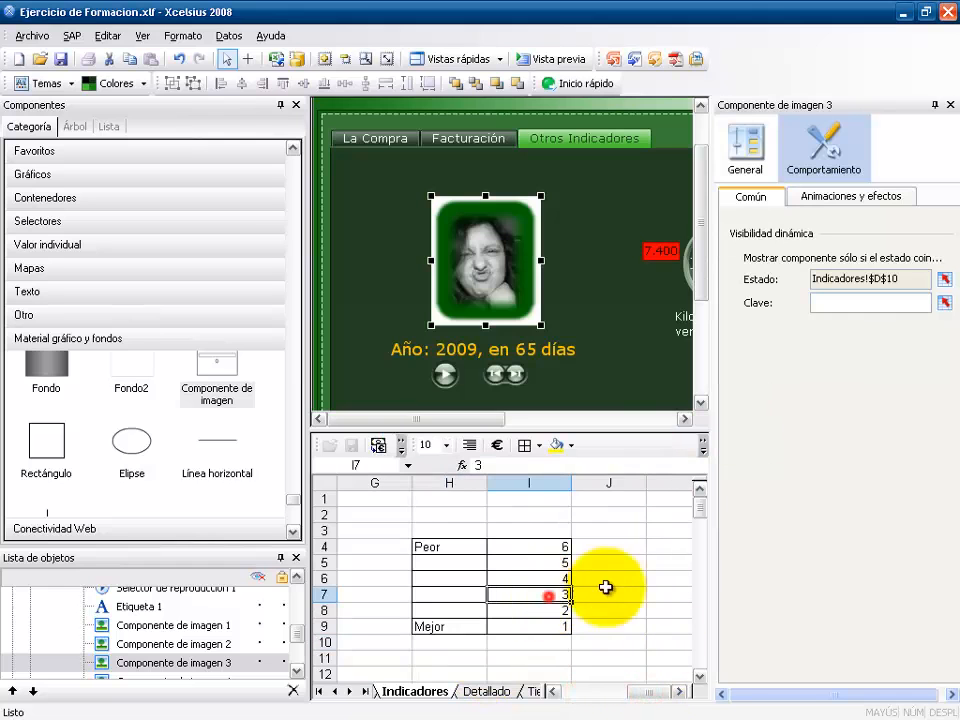
pyautogui.click(943, 303)
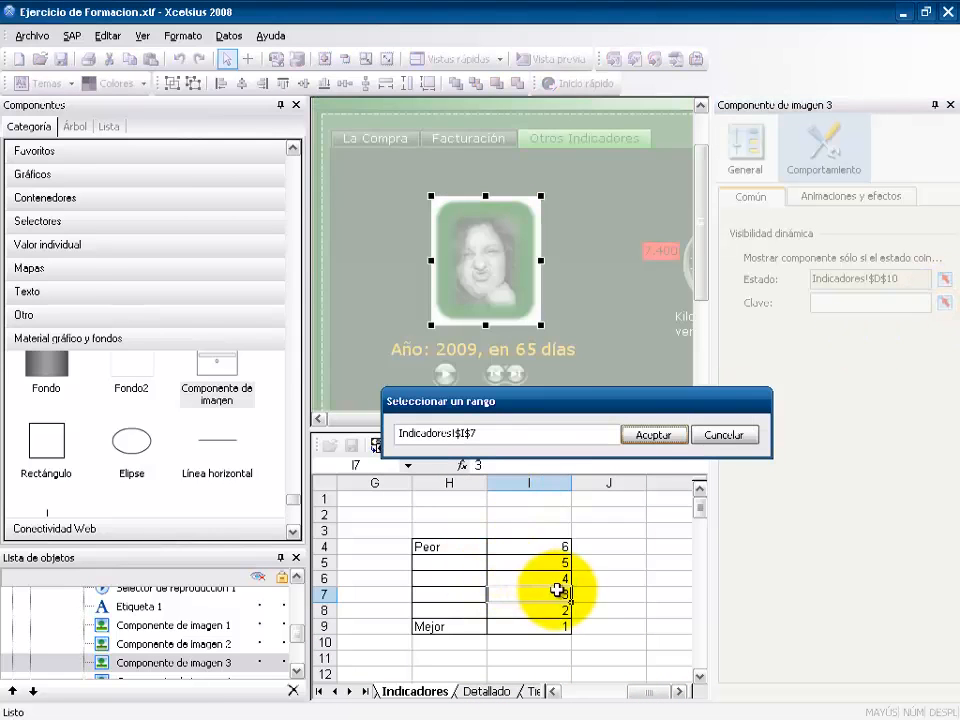
pyautogui.click(654, 435)
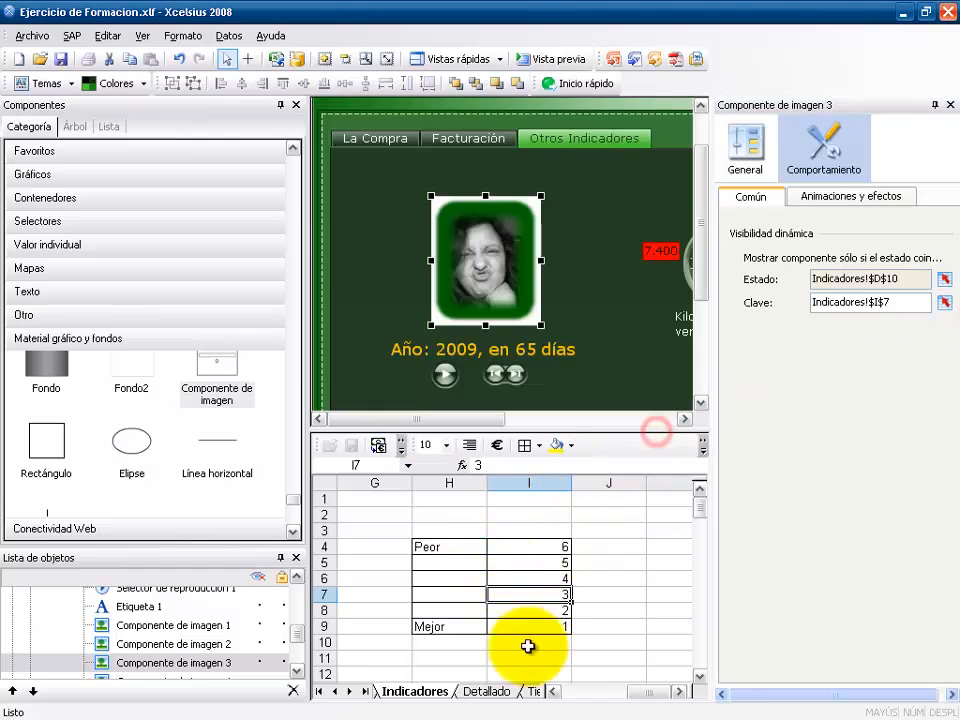
# Step: Link the dynamic visibility status (Estado) of Componente de imagen 4 to Indicadores cell D10
pyautogui.click(297, 670)
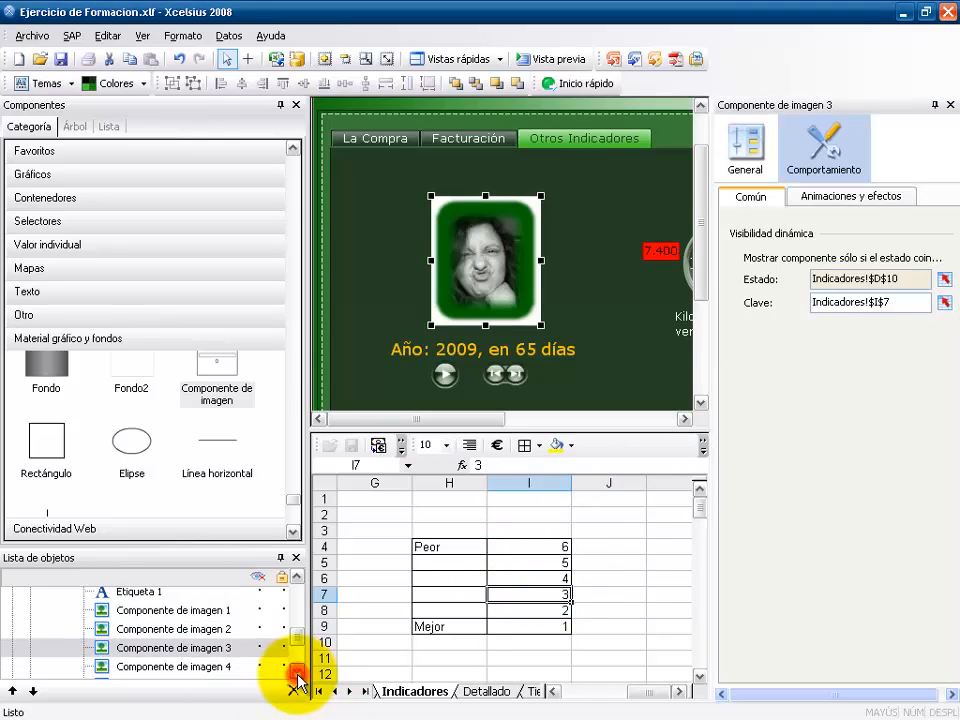
pyautogui.click(227, 667)
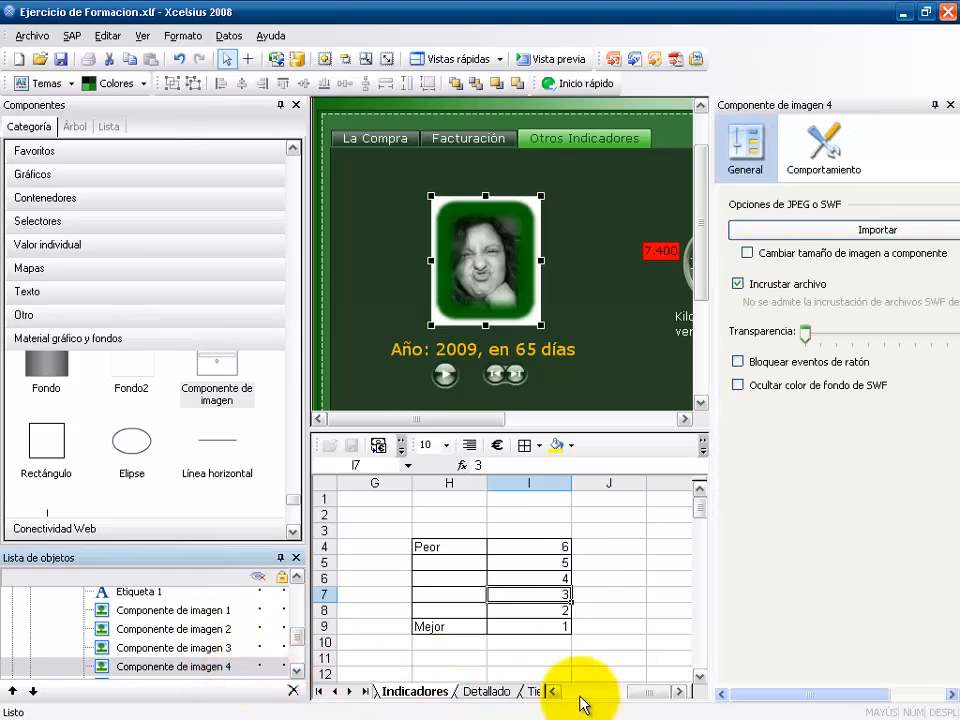
pyautogui.click(579, 693)
pyautogui.click(830, 140)
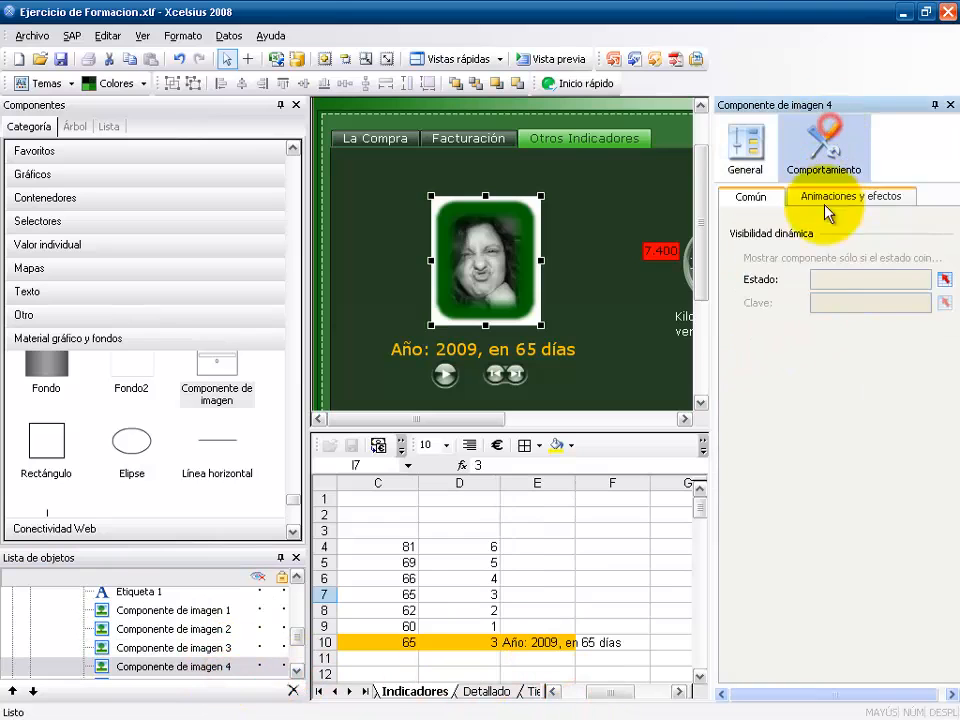
pyautogui.click(940, 281)
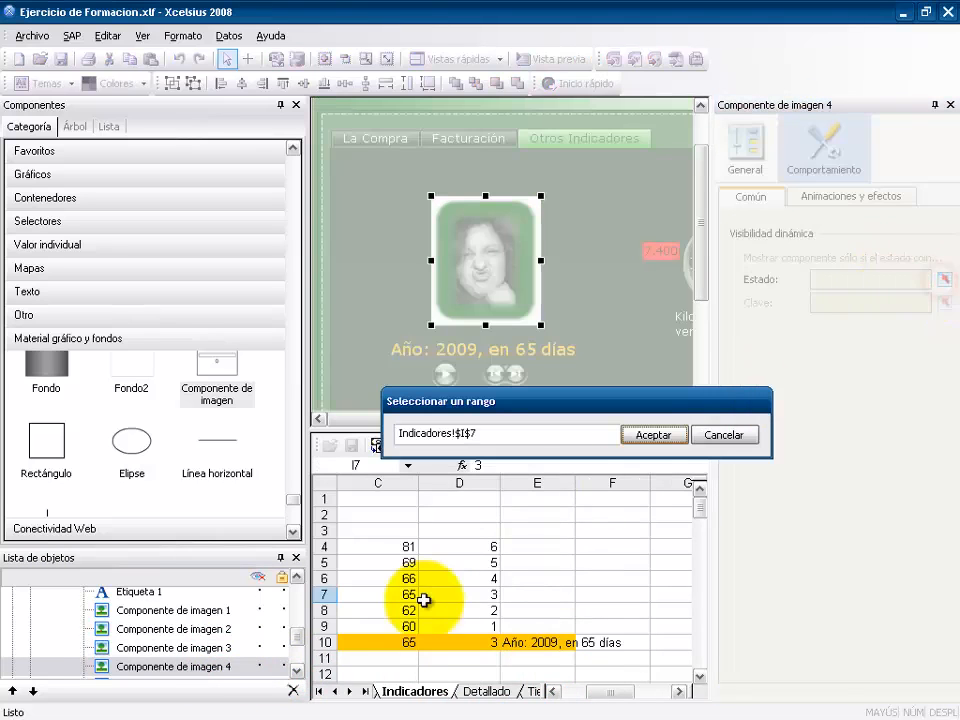
pyautogui.click(472, 643)
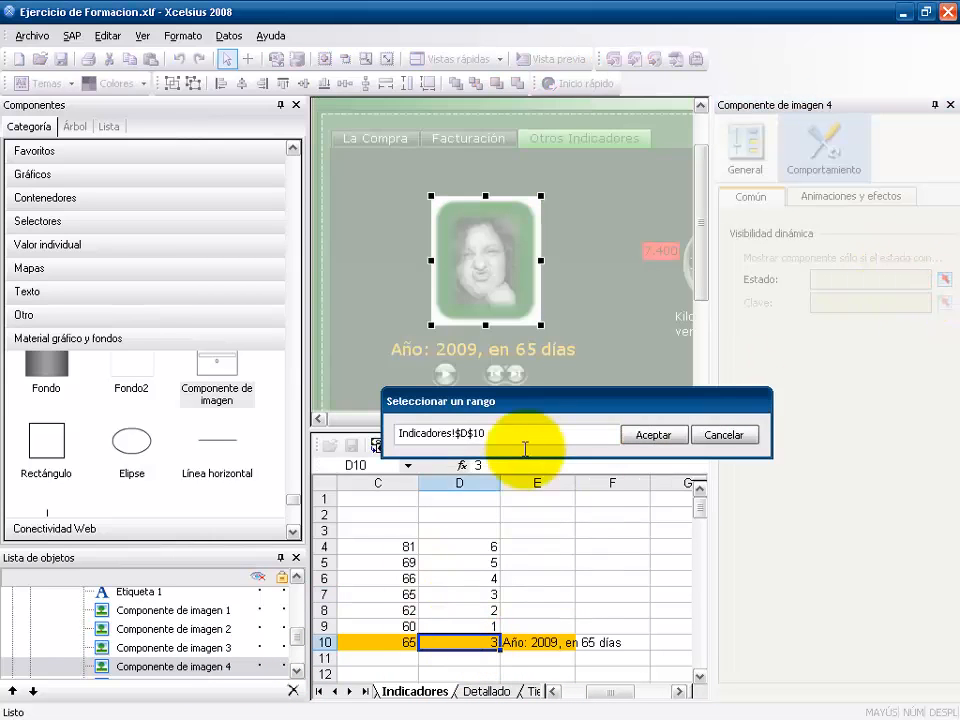
pyautogui.click(637, 432)
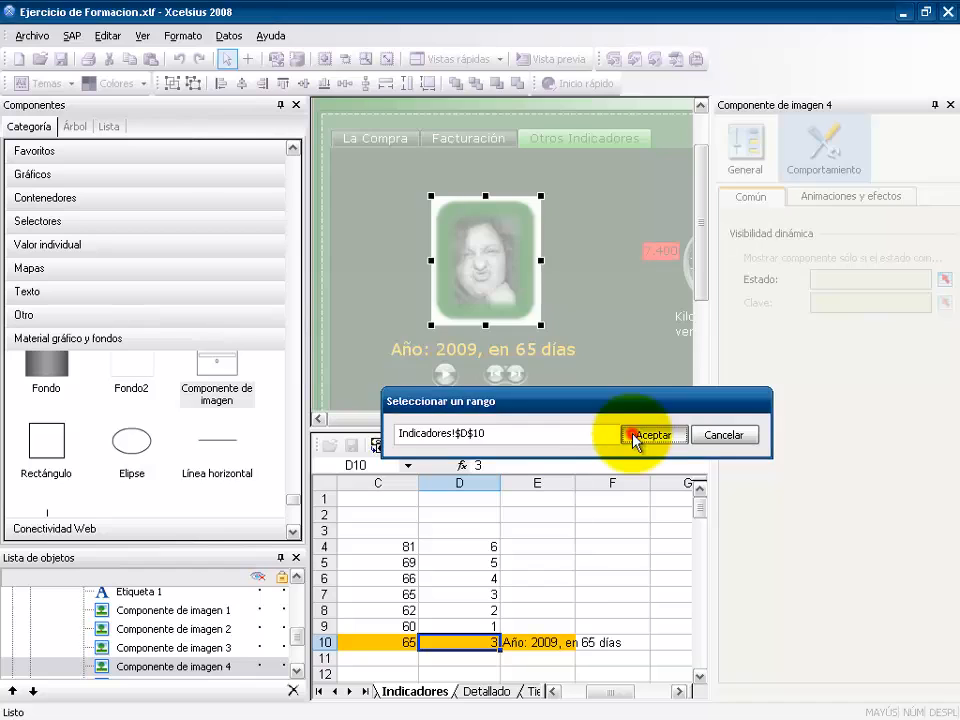
# Step: Link the visibility key (Clave) of Componente de imagen 4 to Indicadores cell I6
pyautogui.click(944, 302)
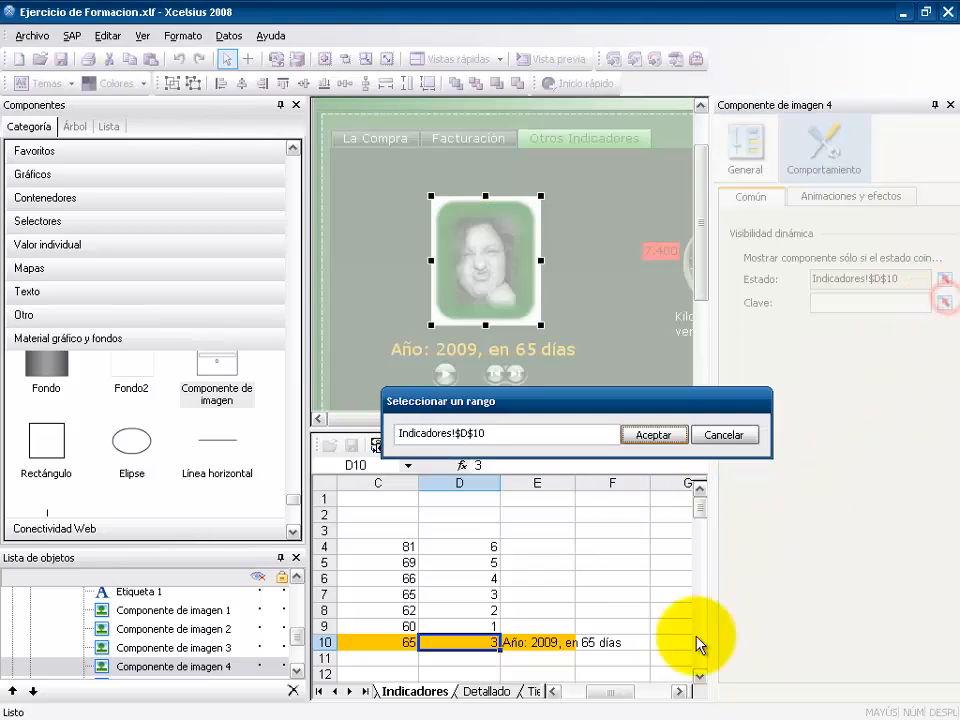
pyautogui.click(678, 691)
pyautogui.click(678, 691)
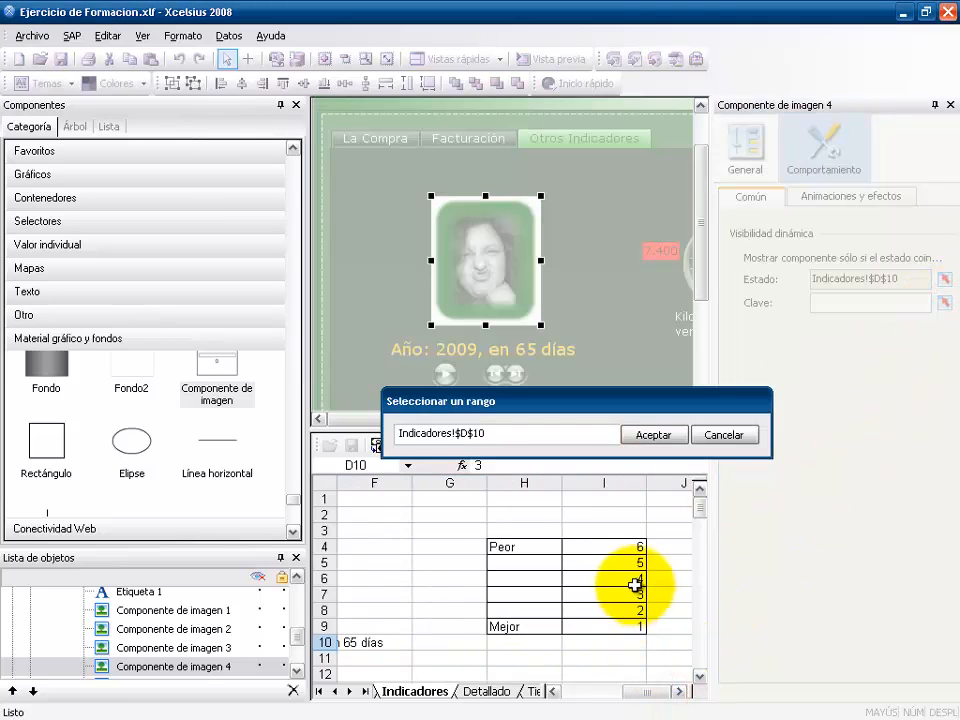
pyautogui.click(628, 580)
pyautogui.click(668, 437)
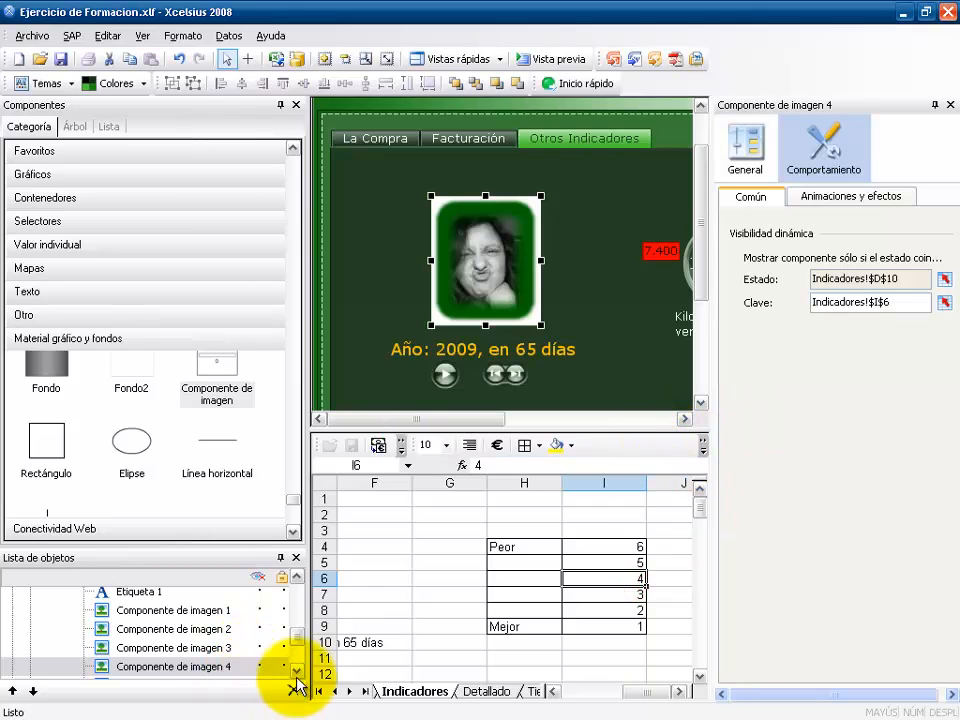
# Step: Link the dynamic visibility status (Estado) of Componente de imagen 5 to Indicadores cell D10
pyautogui.scroll(-1, 297, 684)
pyautogui.click(226, 671)
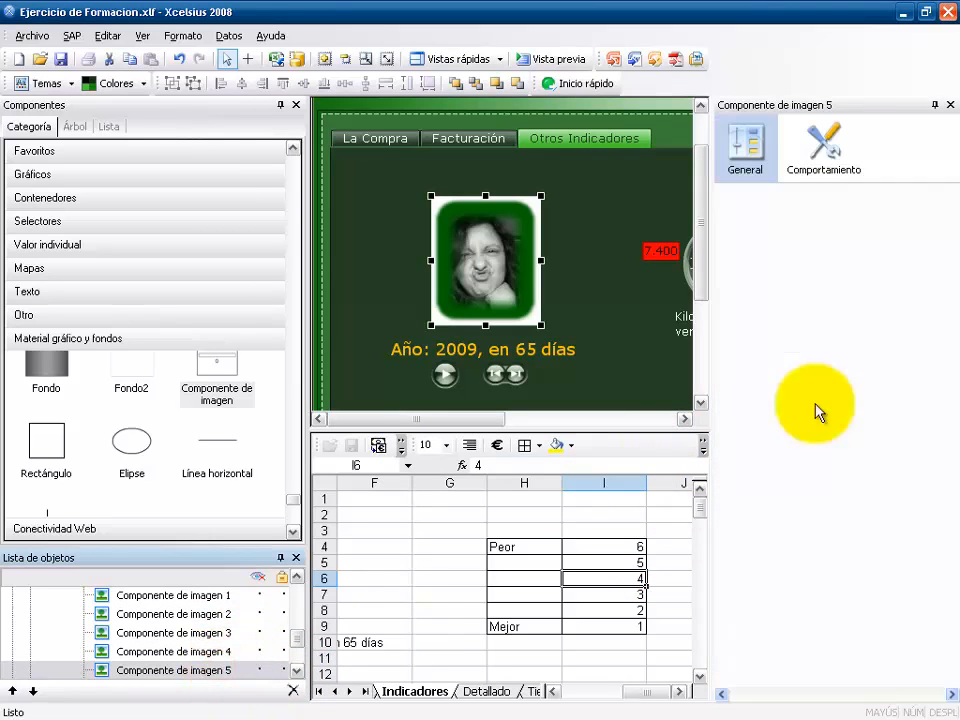
pyautogui.click(822, 166)
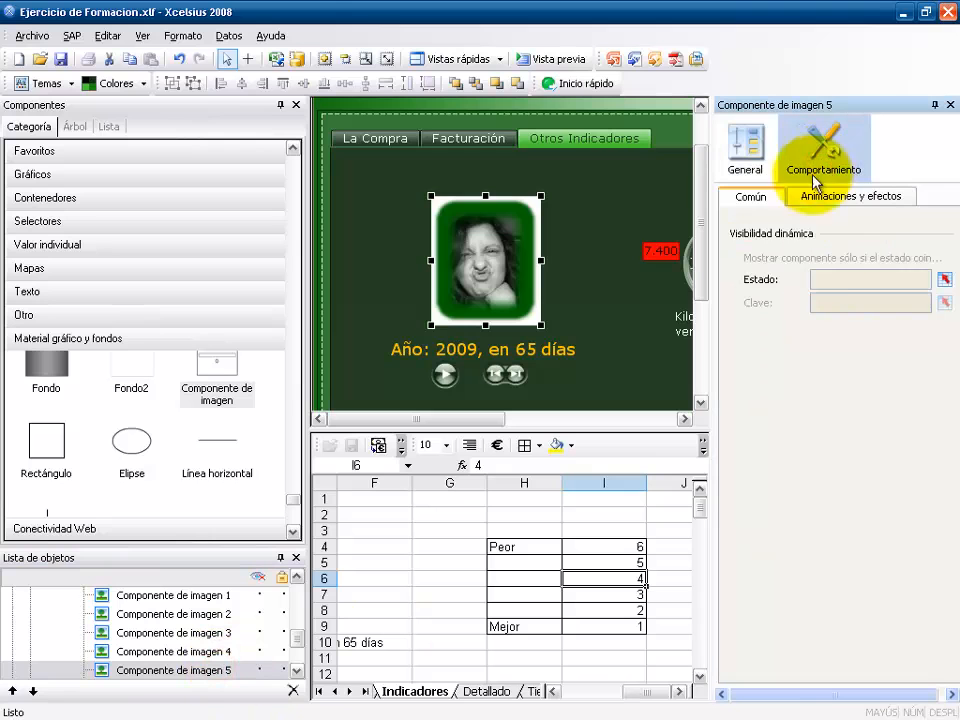
pyautogui.click(944, 279)
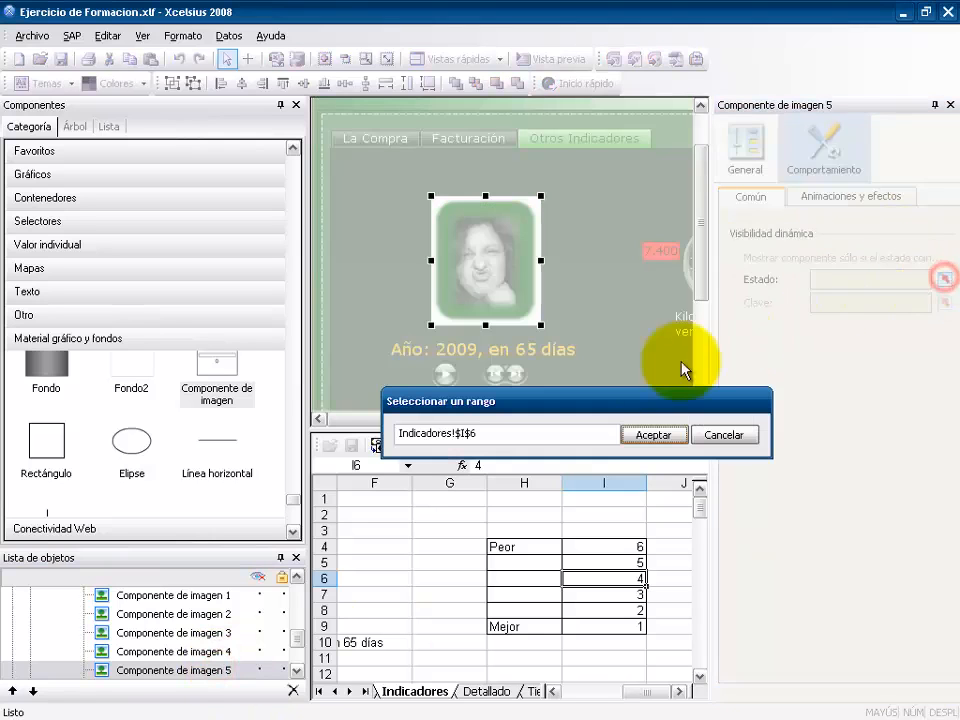
pyautogui.moveTo(634, 691); pyautogui.dragTo(596, 706)
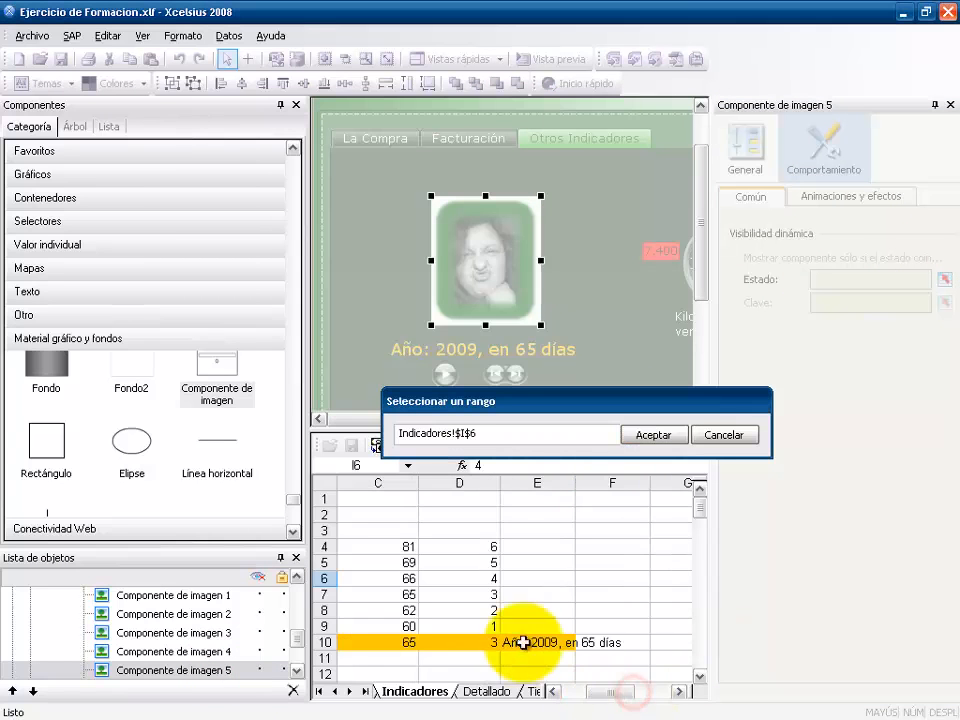
pyautogui.click(468, 641)
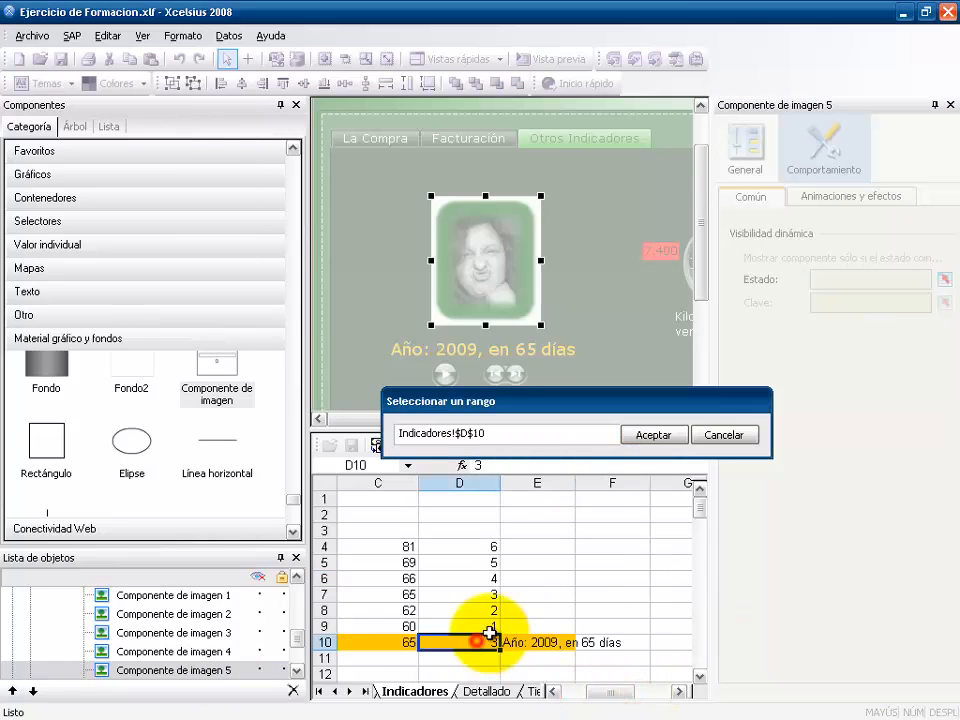
pyautogui.click(660, 442)
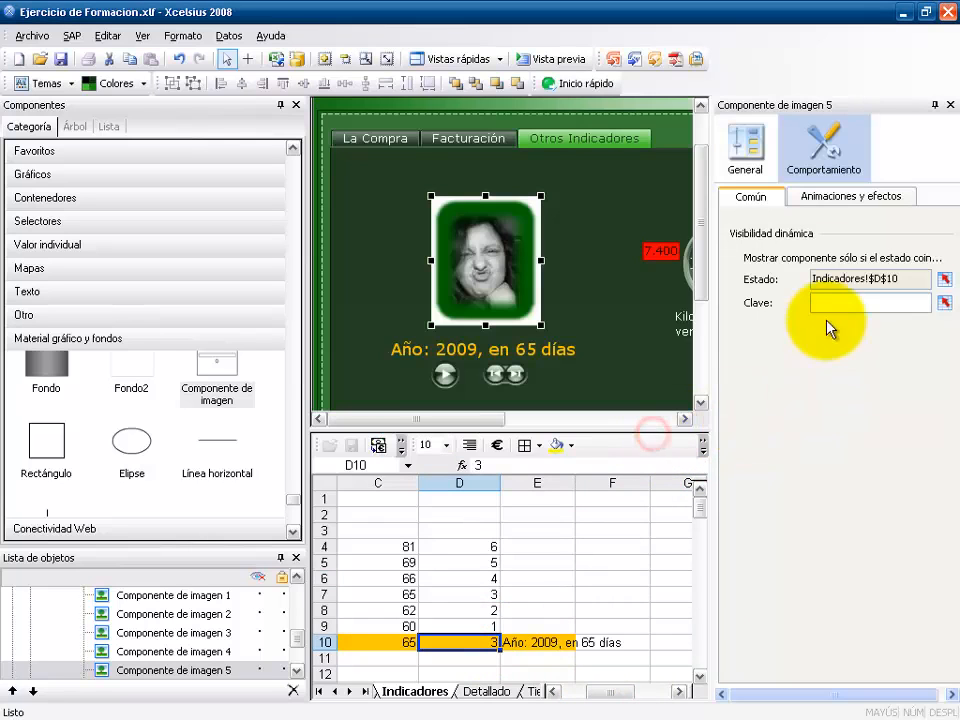
# Step: Link the visibility key (Clave) of Componente de imagen 5 to Indicadores cell I5
pyautogui.click(944, 279)
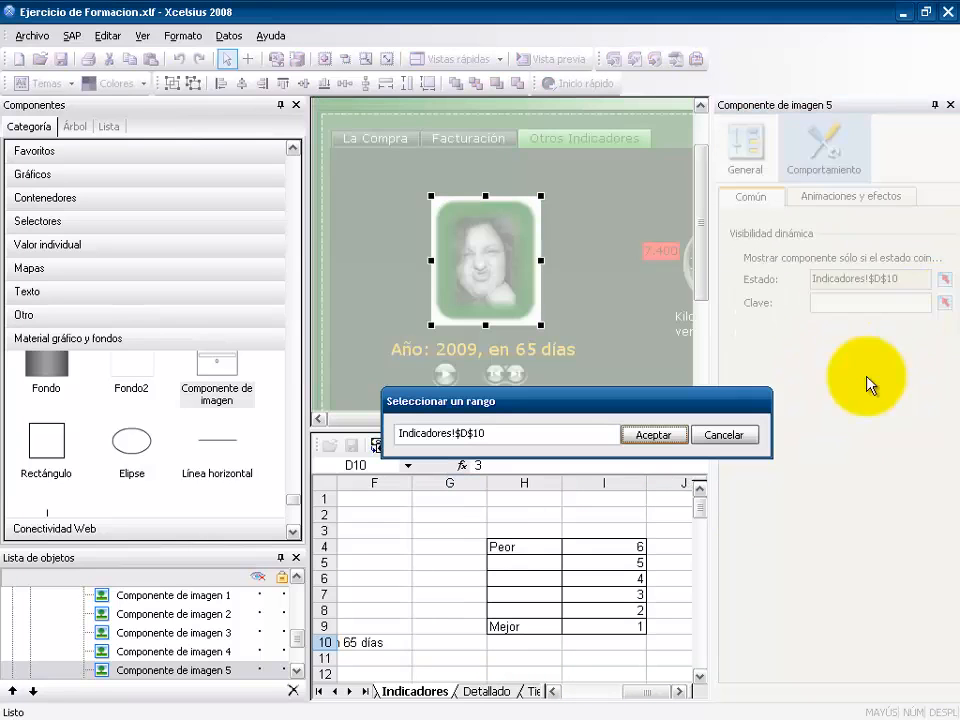
pyautogui.click(612, 564)
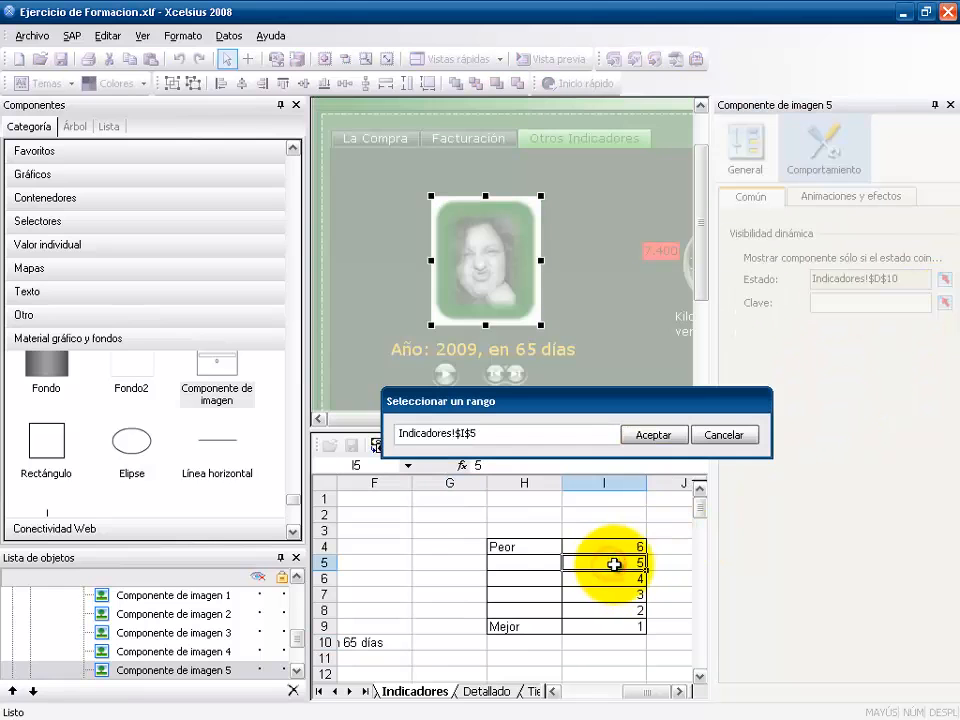
pyautogui.click(664, 438)
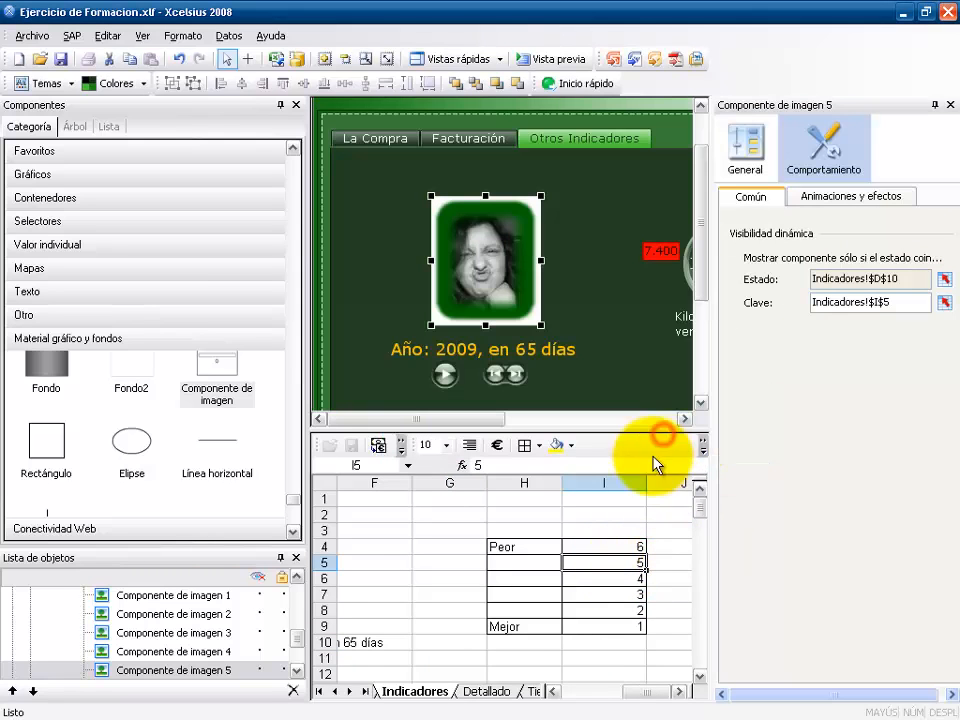
# Step: Link the dynamic visibility status (Estado) of Componente de imagen 6 to Indicadores cell D10
pyautogui.click(296, 670)
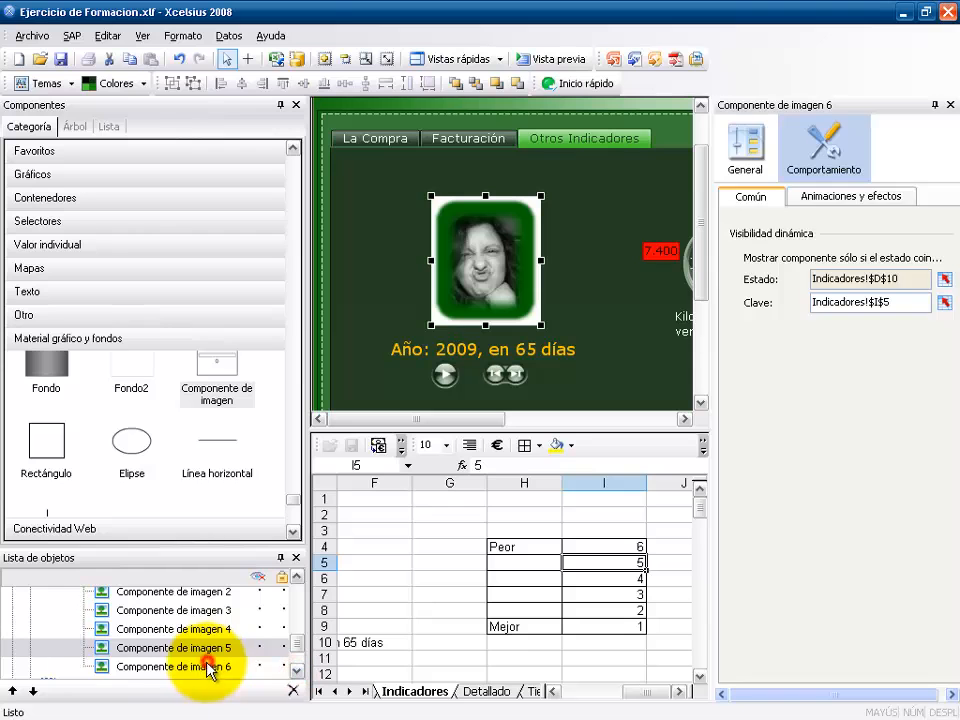
pyautogui.click(208, 668)
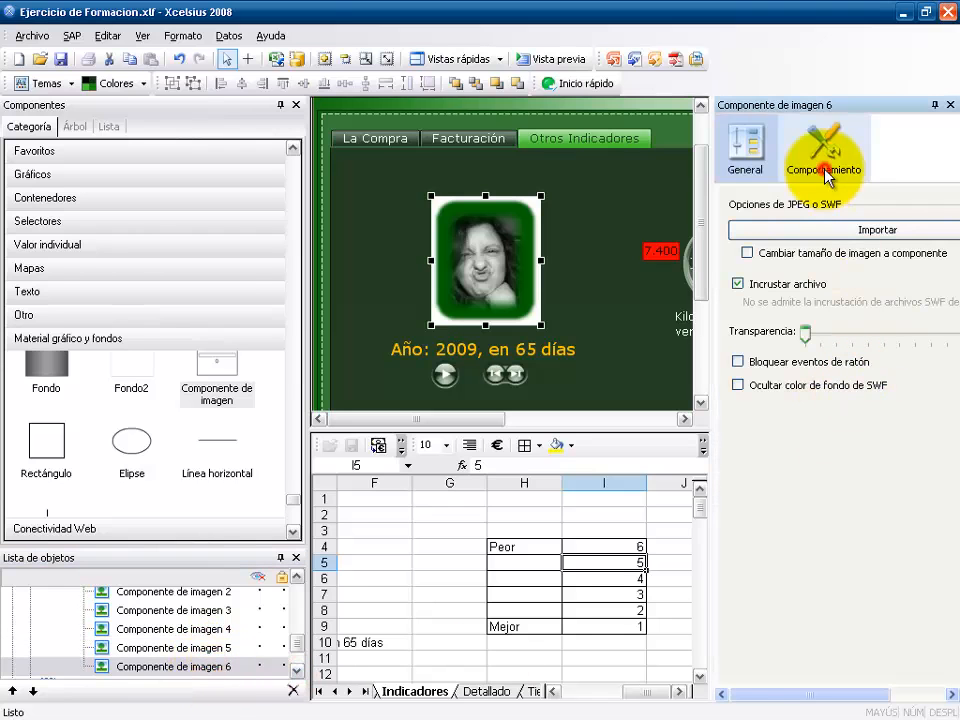
pyautogui.click(825, 174)
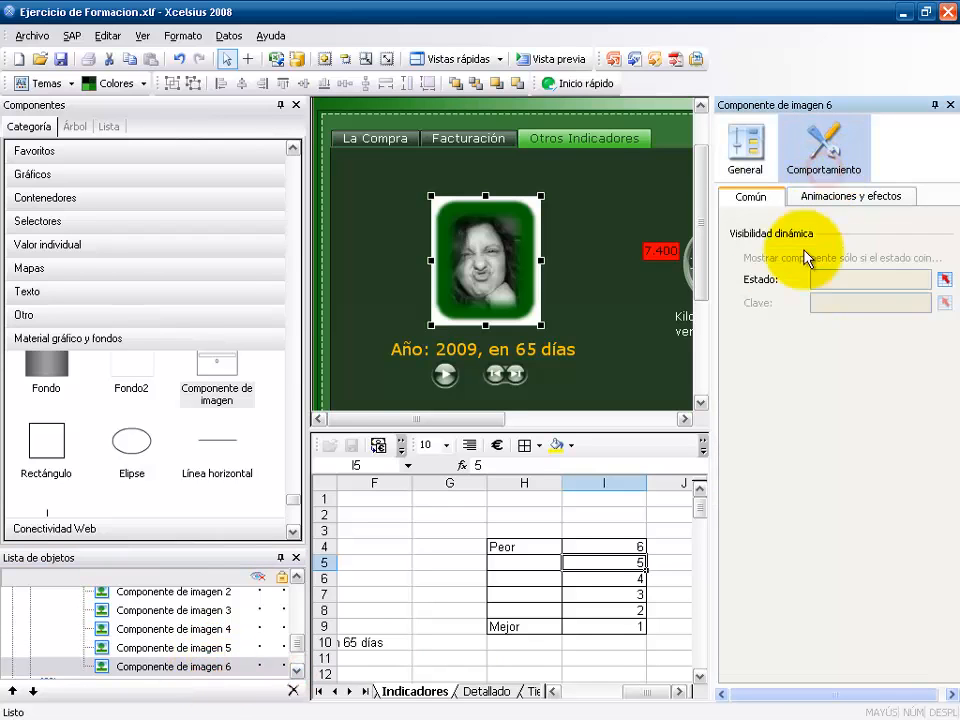
pyautogui.click(944, 287)
pyautogui.click(572, 692)
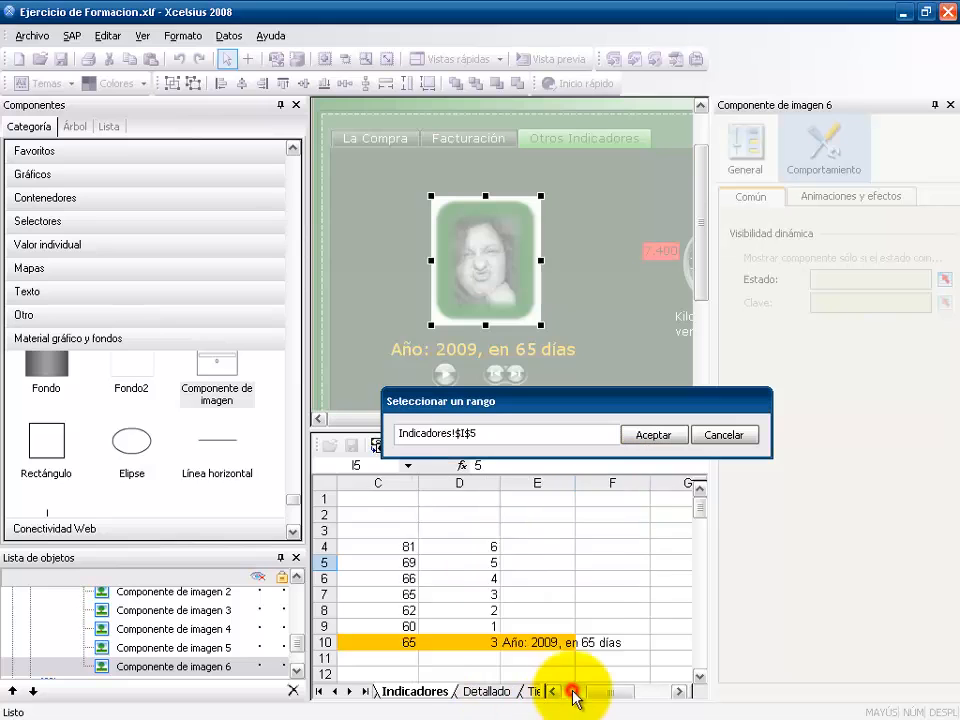
pyautogui.click(572, 692)
pyautogui.click(678, 692)
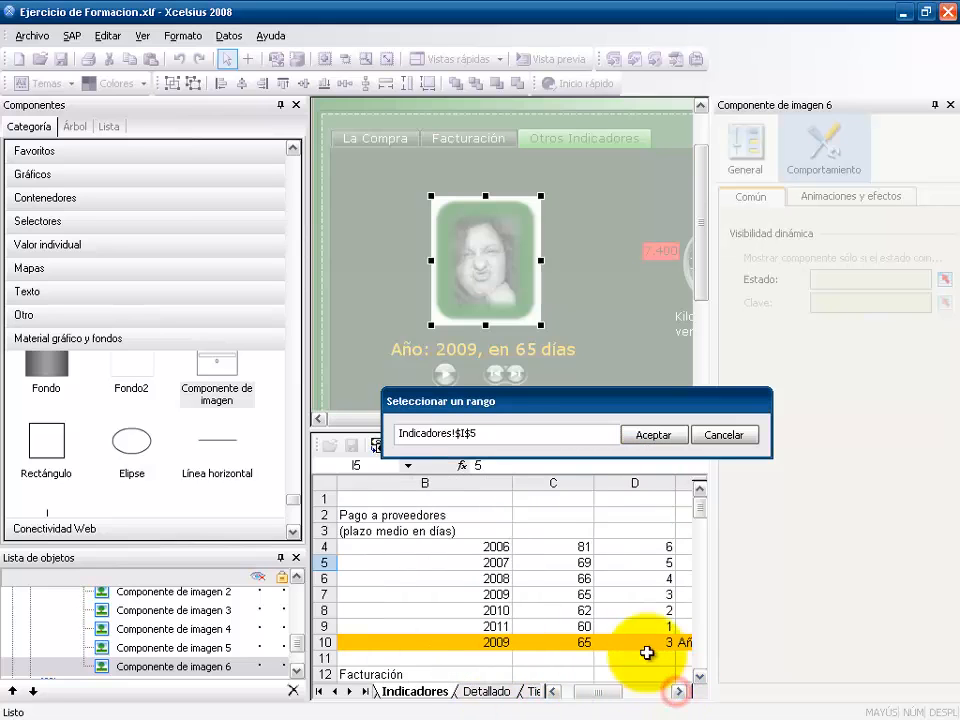
pyautogui.click(645, 643)
pyautogui.click(653, 435)
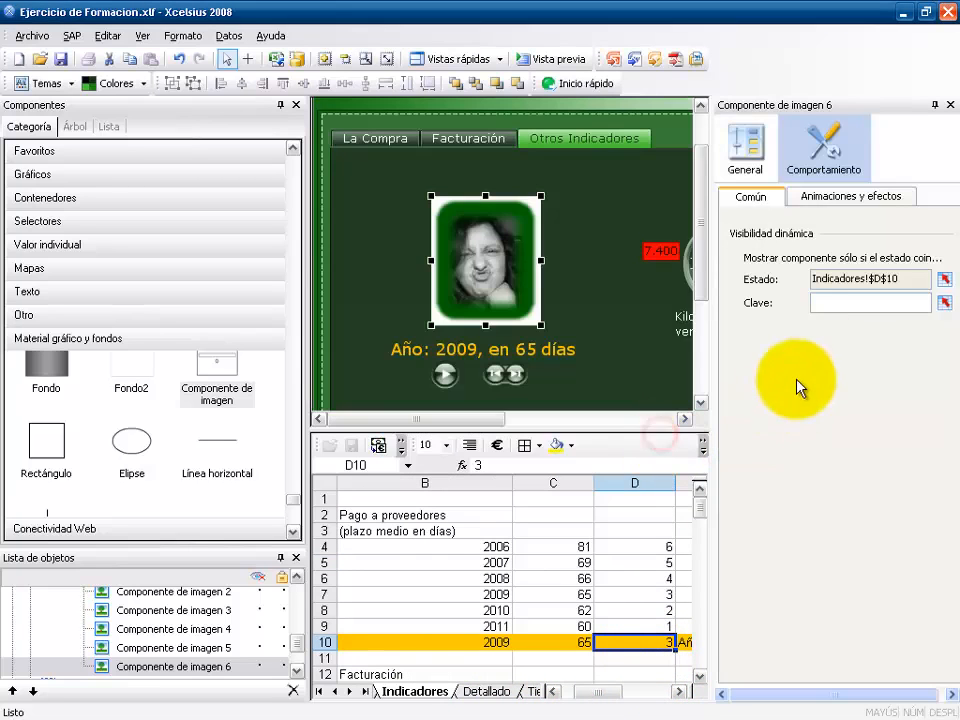
# Step: Link the visibility key (Clave) of Componente de imagen 6 to Indicadores cell I4
pyautogui.click(943, 302)
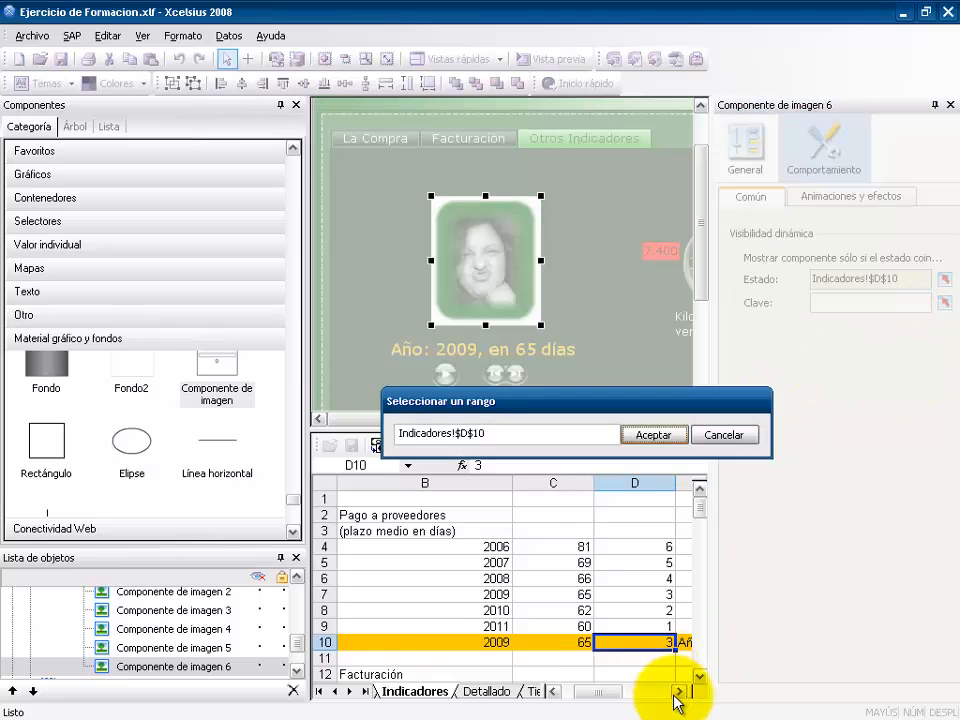
pyautogui.click(678, 692)
pyautogui.click(678, 692)
pyautogui.click(662, 564)
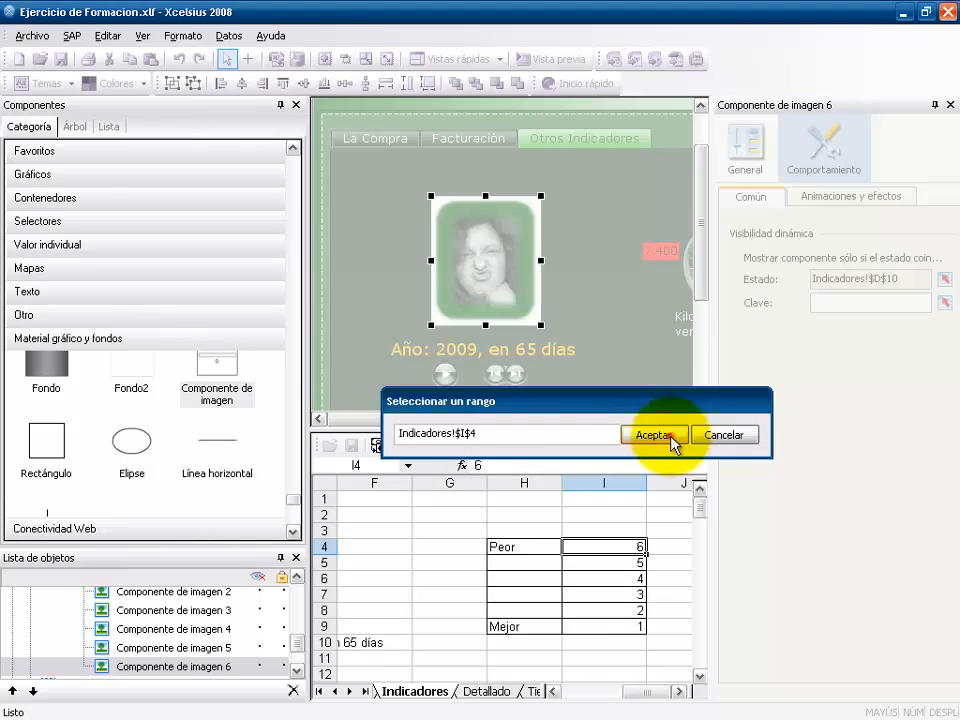
pyautogui.click(655, 435)
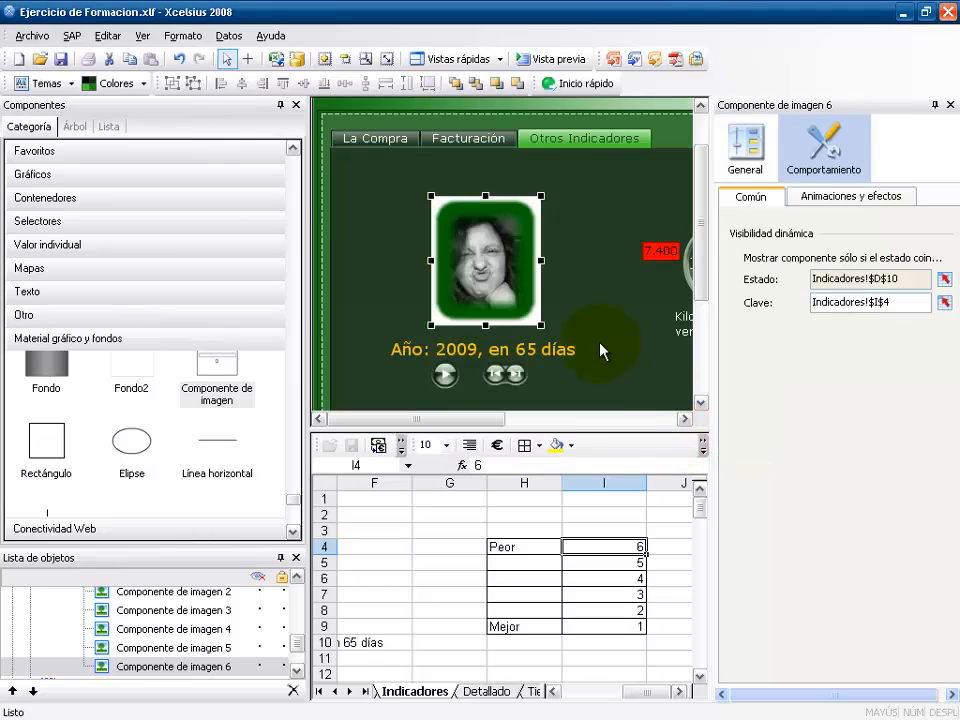
# Step: Preview the dashboard's Empresa section and step the supplier payment player back to 2007 to check the face images, ending the preview
pyautogui.click(555, 62)
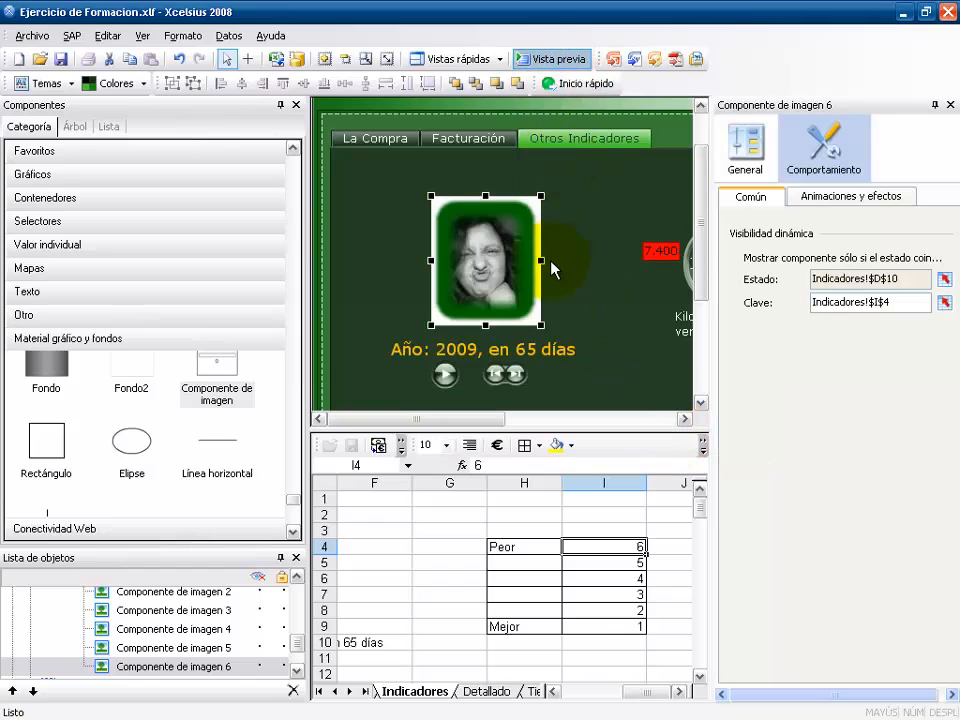
pyautogui.click(430, 158)
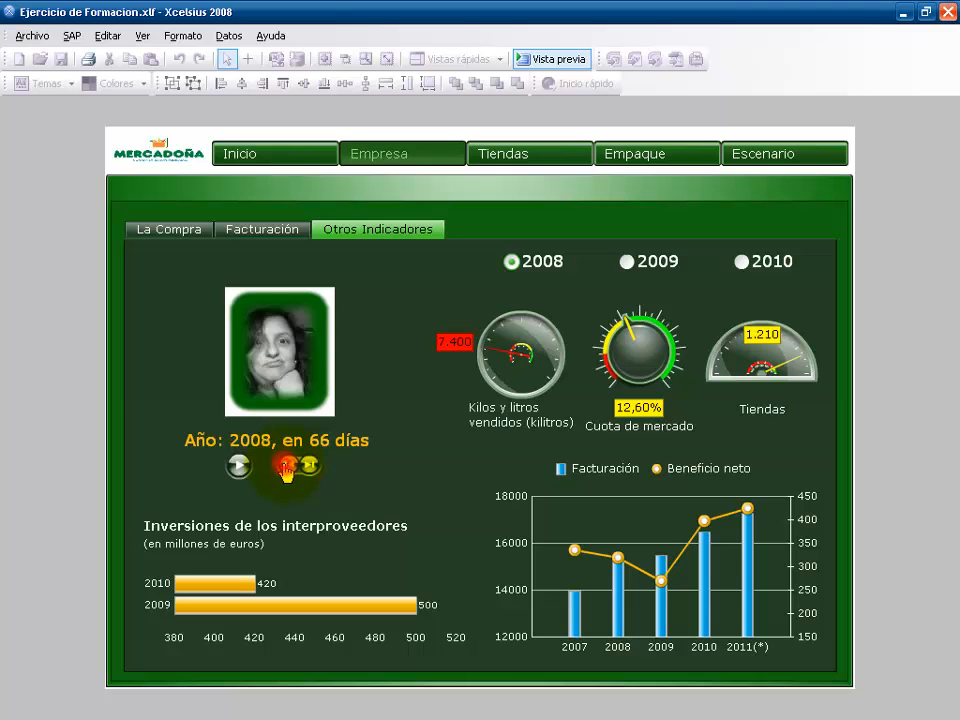
pyautogui.click(287, 468)
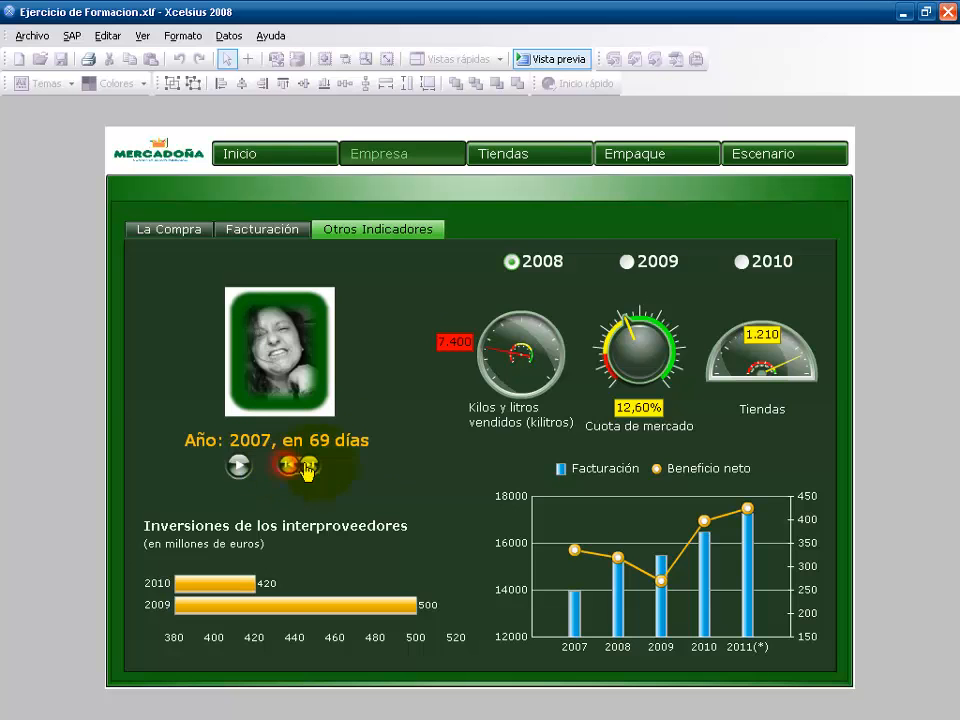
pyautogui.click(565, 60)
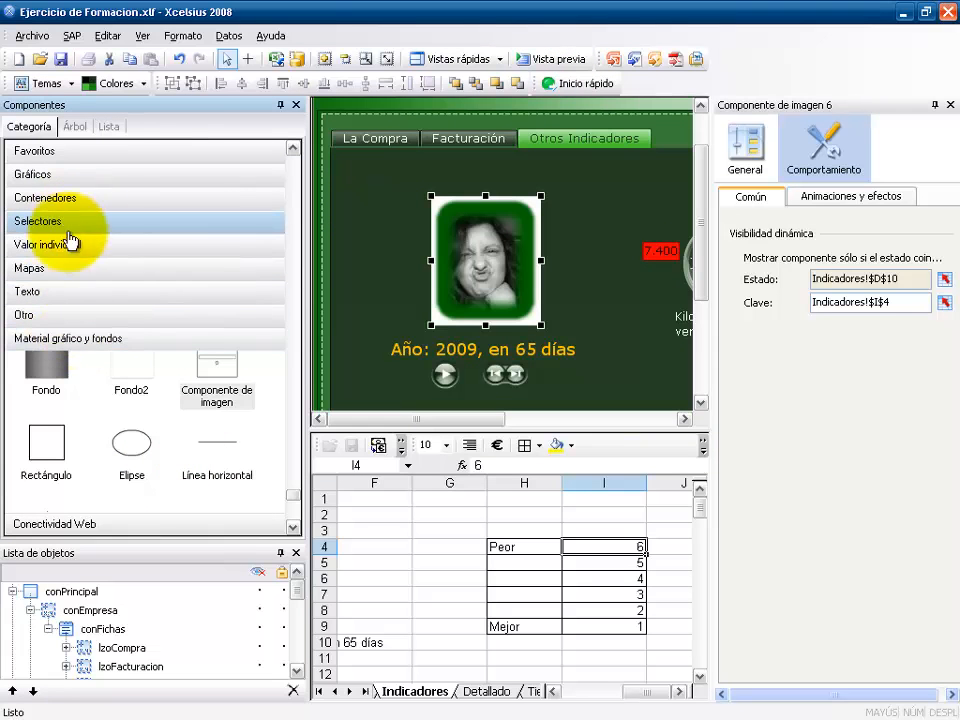
# Step: Add a text label above the face image in Otros Indicadores and widen it so its text fits on one line
pyautogui.click(90, 291)
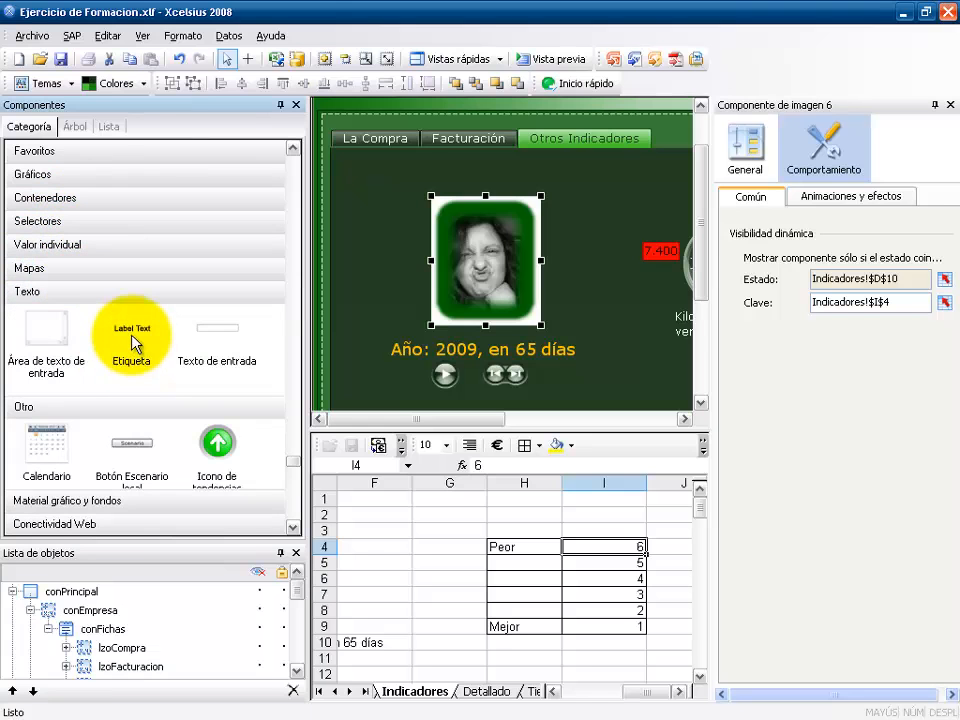
pyautogui.click(348, 171)
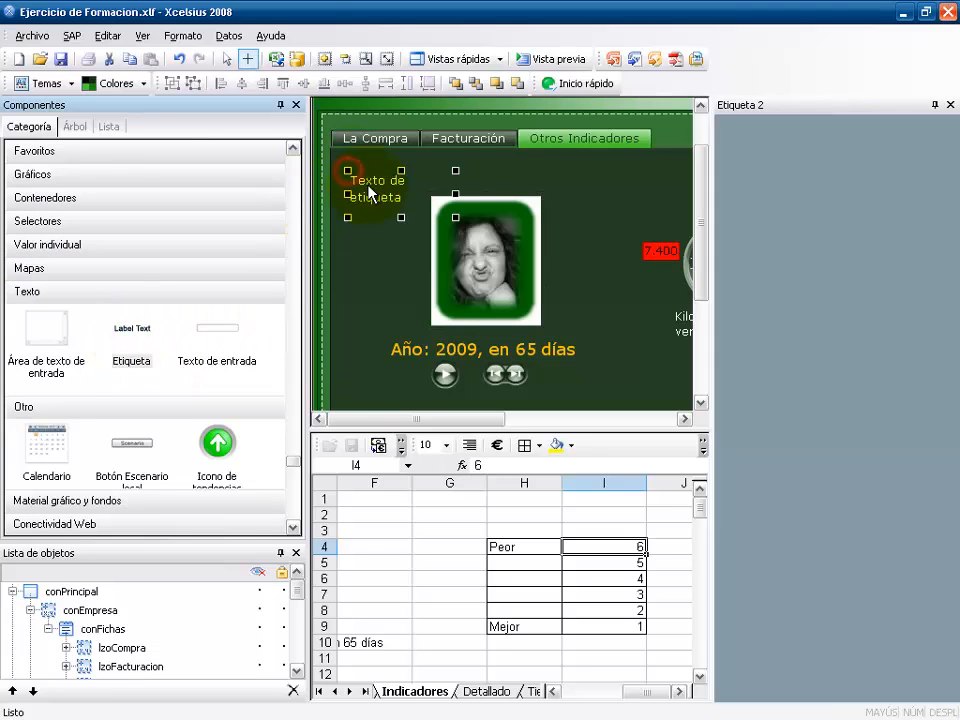
pyautogui.click(381, 203)
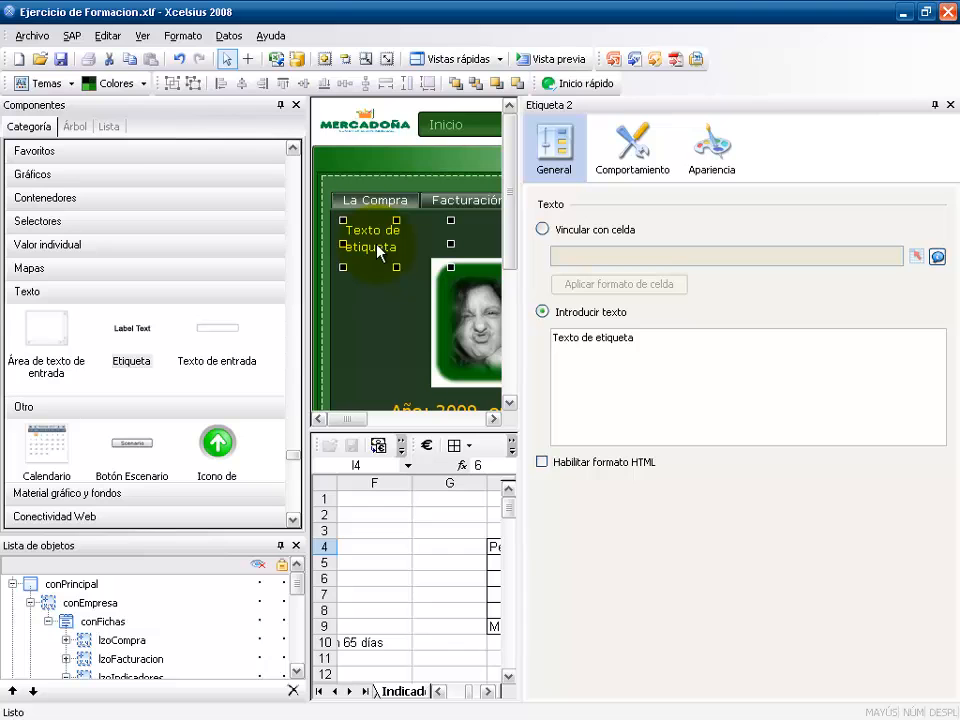
pyautogui.moveTo(450, 246); pyautogui.dragTo(481, 246)
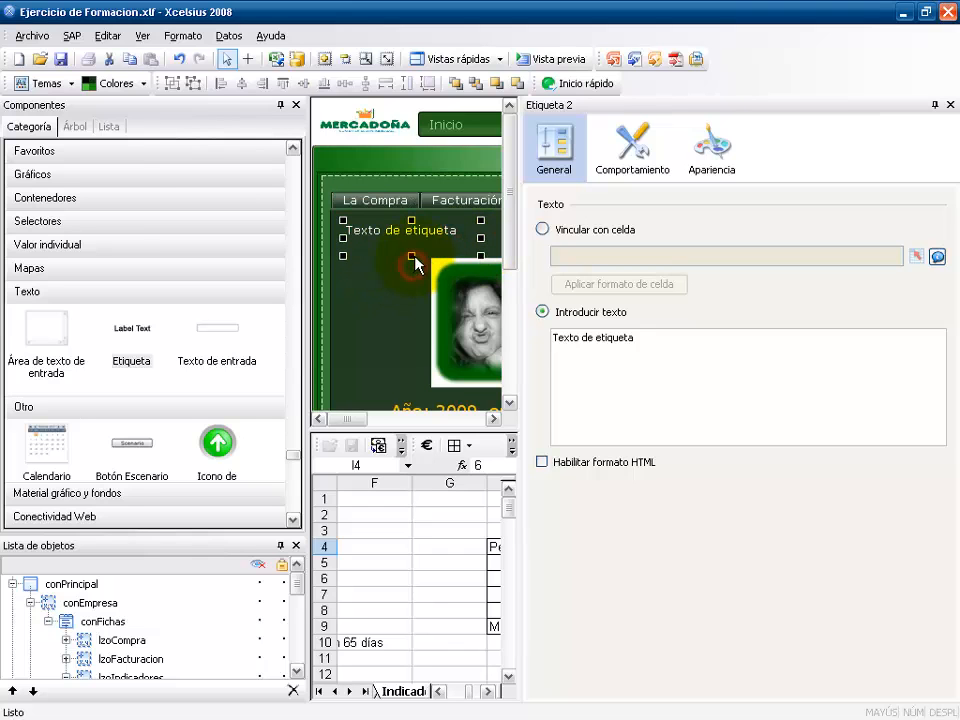
# Step: Link the text of the label above the face image (Etiqueta 2) to Indicadores cell B2
pyautogui.moveTo(521, 232); pyautogui.dragTo(668, 249)
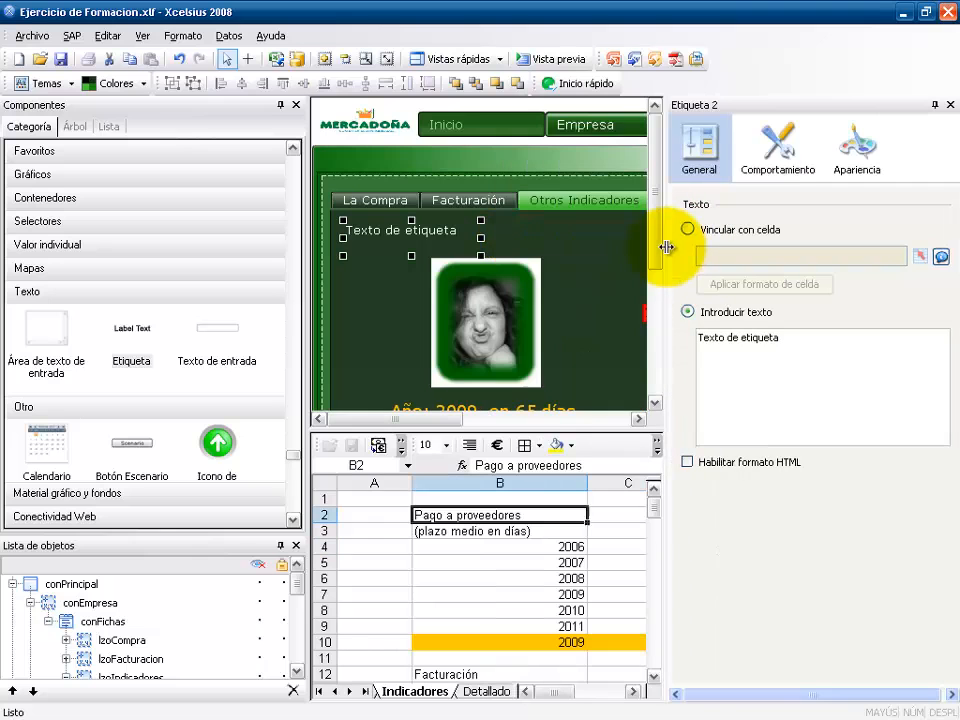
pyautogui.click(392, 240)
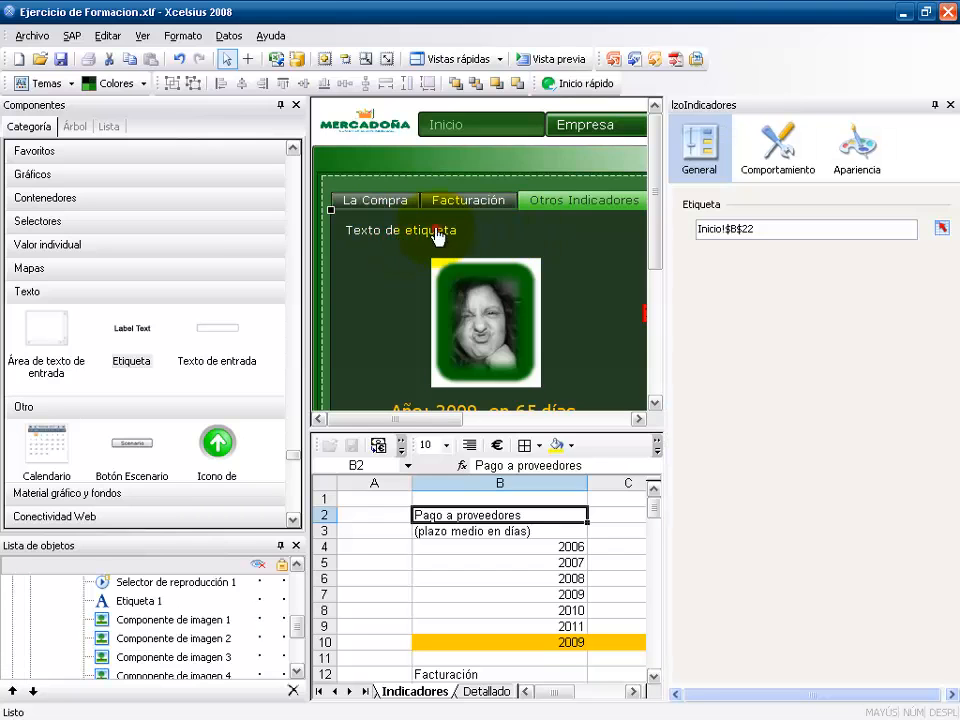
pyautogui.moveTo(654, 221); pyautogui.dragTo(658, 300)
pyautogui.moveTo(296, 636); pyautogui.dragTo(292, 660)
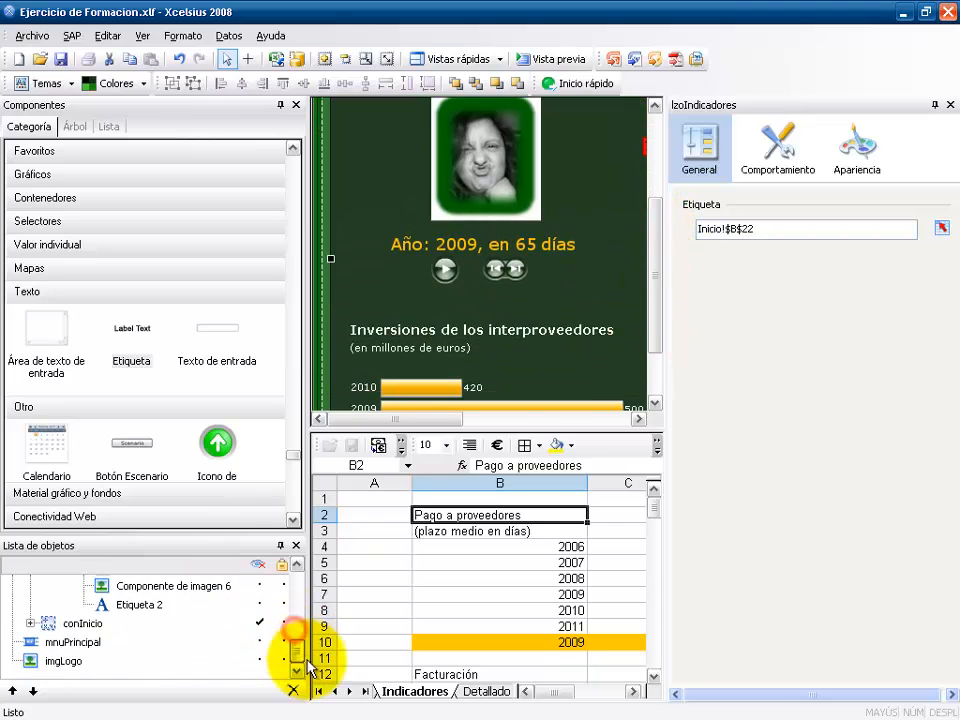
pyautogui.click(139, 605)
pyautogui.moveTo(656, 295); pyautogui.dragTo(660, 225)
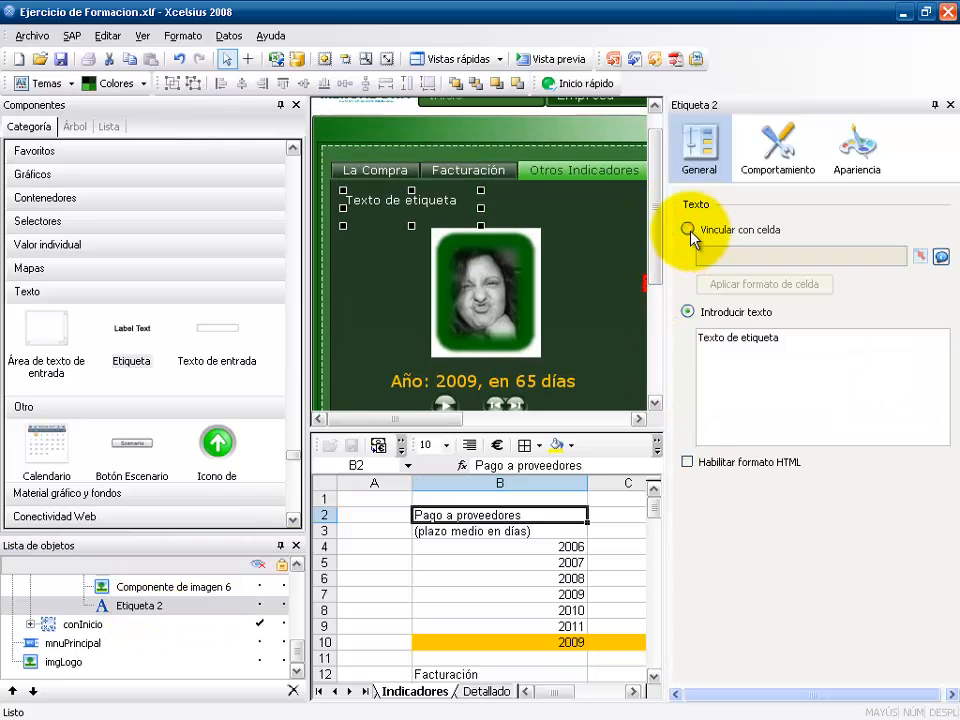
pyautogui.click(689, 230)
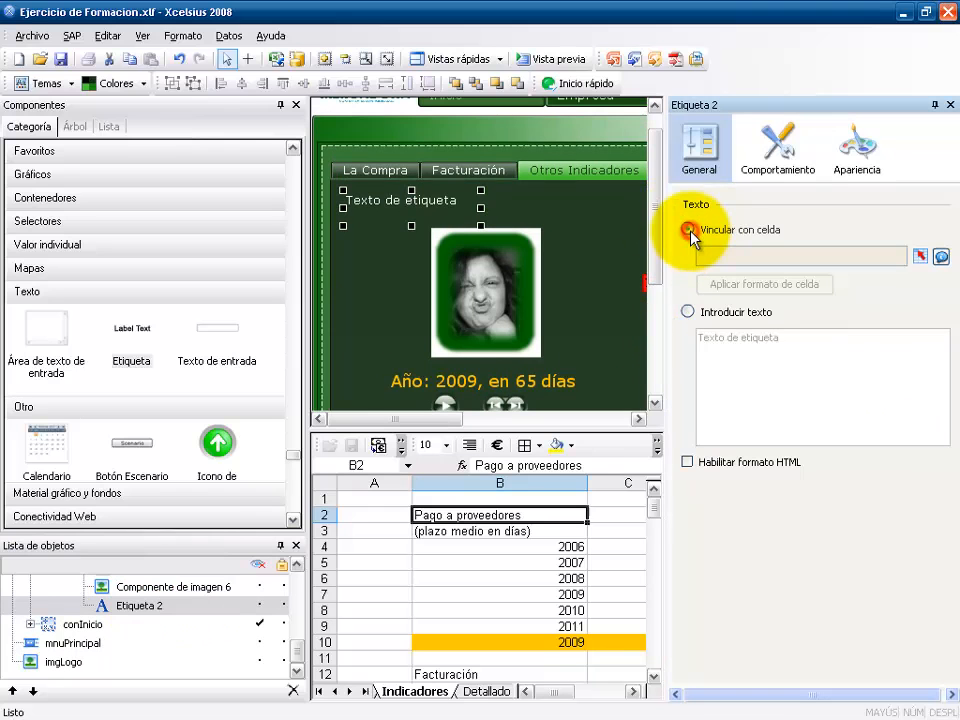
pyautogui.click(925, 254)
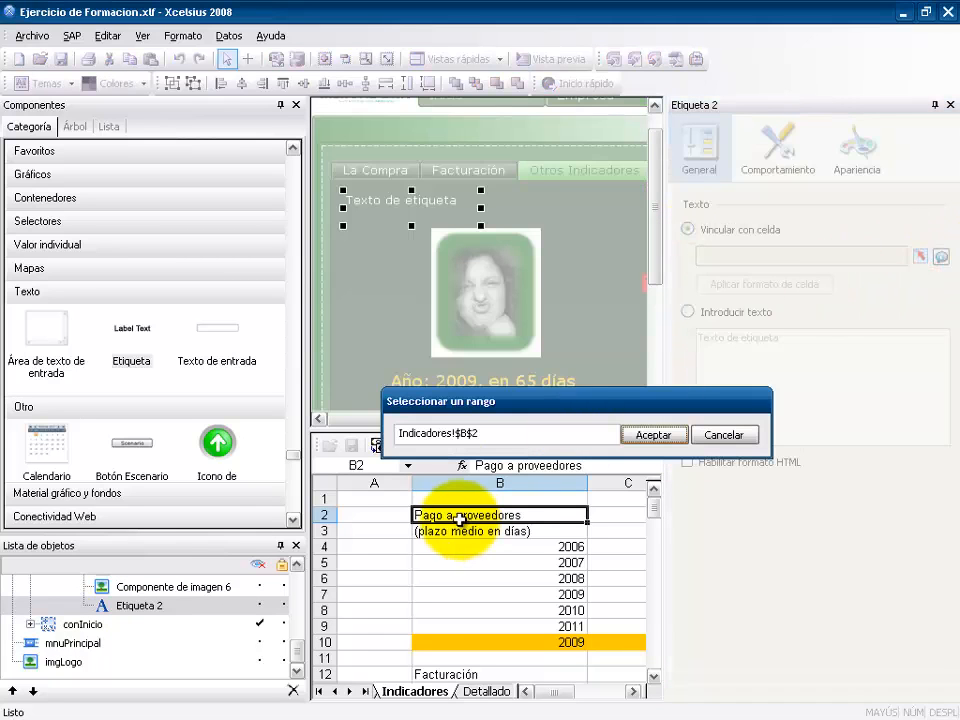
pyautogui.click(645, 435)
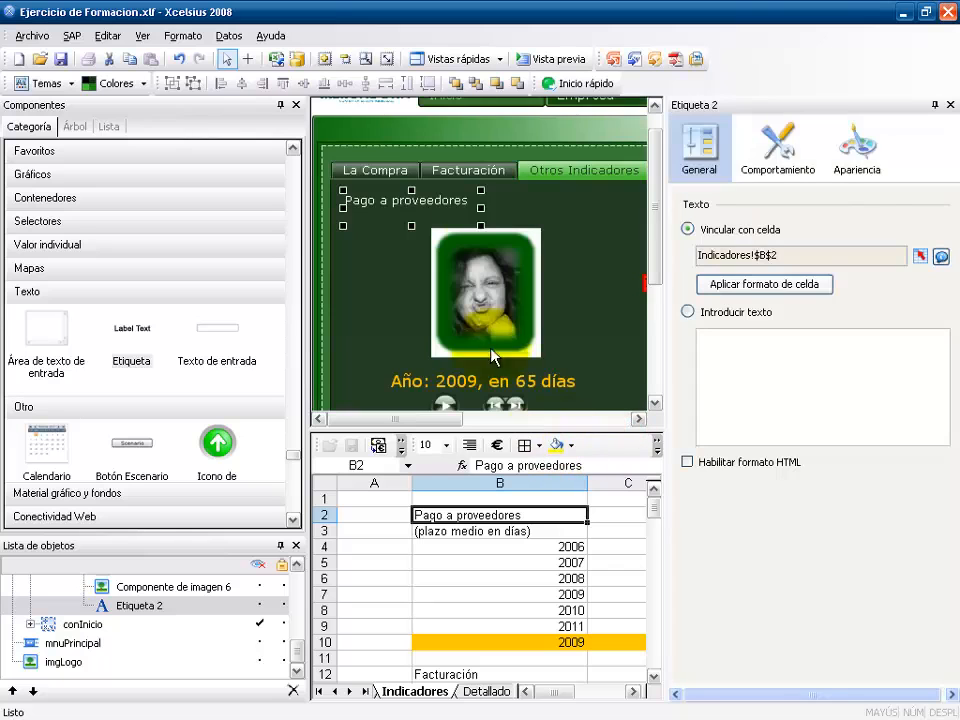
# Step: Format the "Pago a proveedores" label in bold at size 16 and widen it so its text fits on one line
pyautogui.click(866, 150)
pyautogui.click(778, 196)
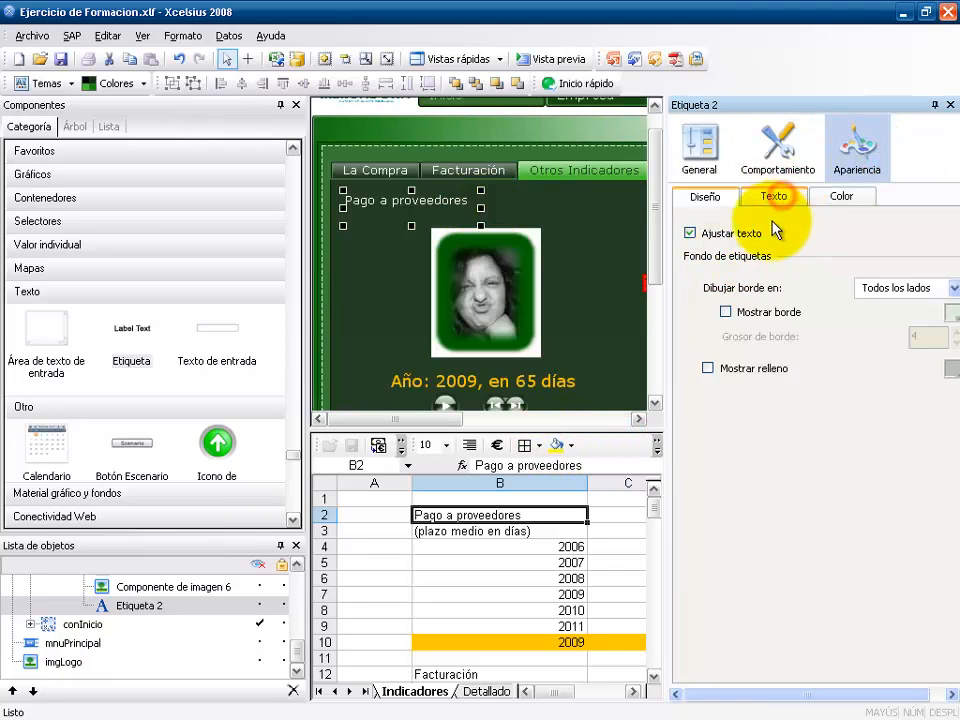
pyautogui.click(930, 430)
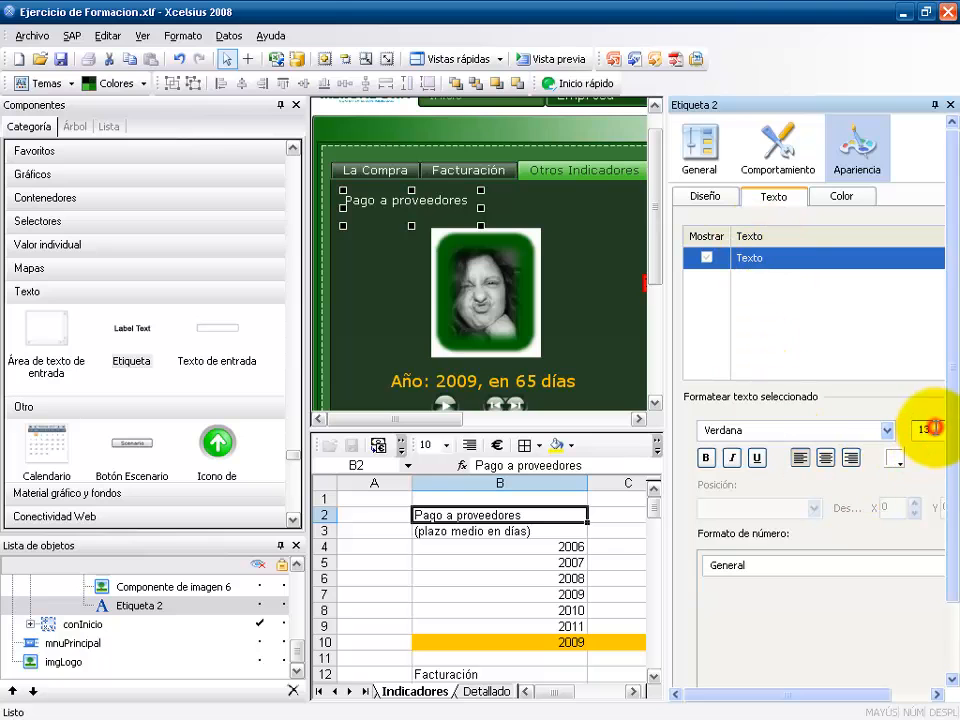
pyautogui.doubleClick(926, 429)
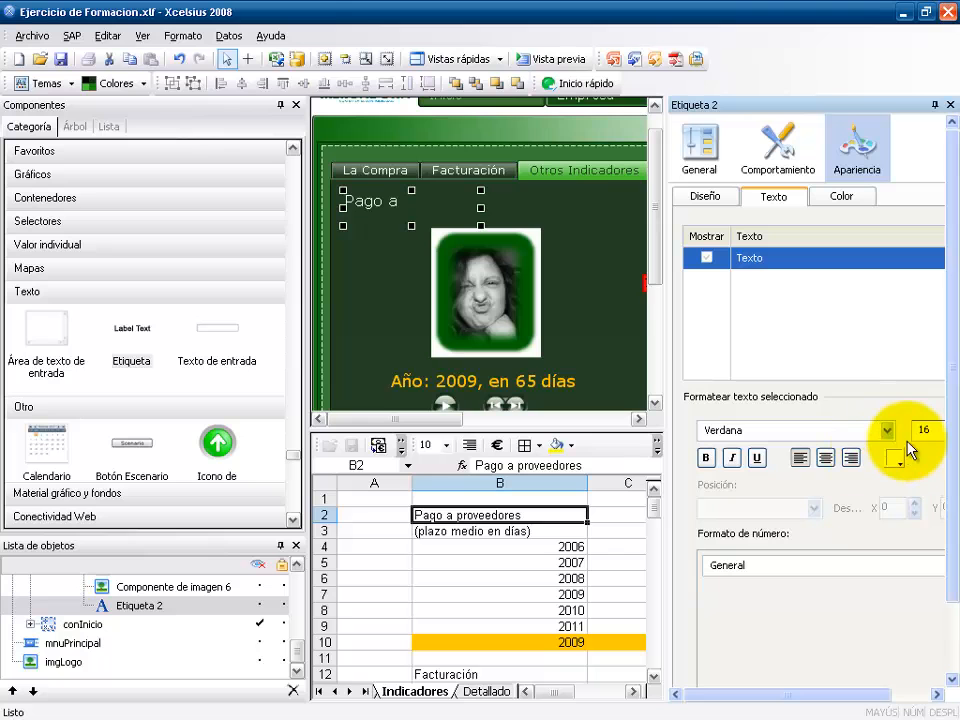
pyautogui.click(707, 458)
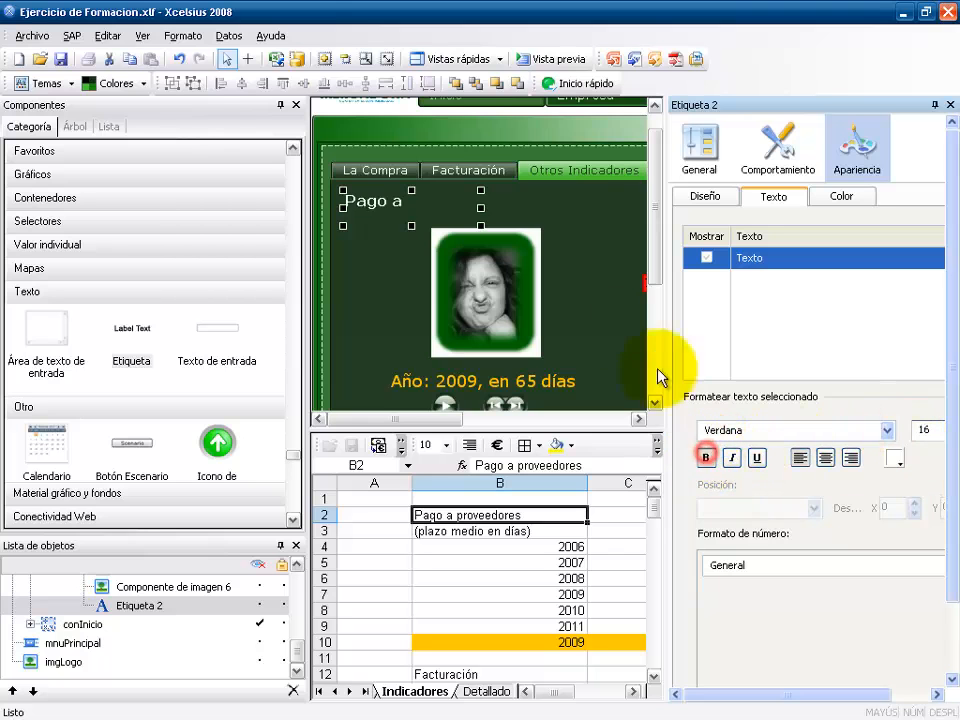
pyautogui.moveTo(481, 208); pyautogui.dragTo(578, 212)
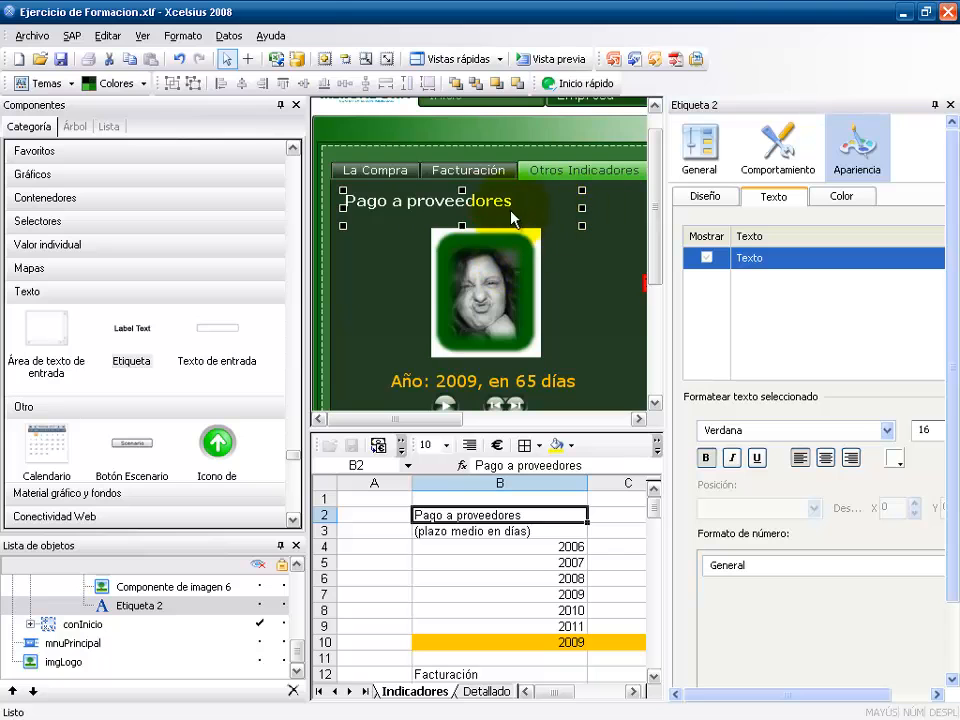
# Step: Add another label below the "Pago a proveedores" title and link its text to Indicadores cell B3
pyautogui.click(123, 361)
pyautogui.click(345, 243)
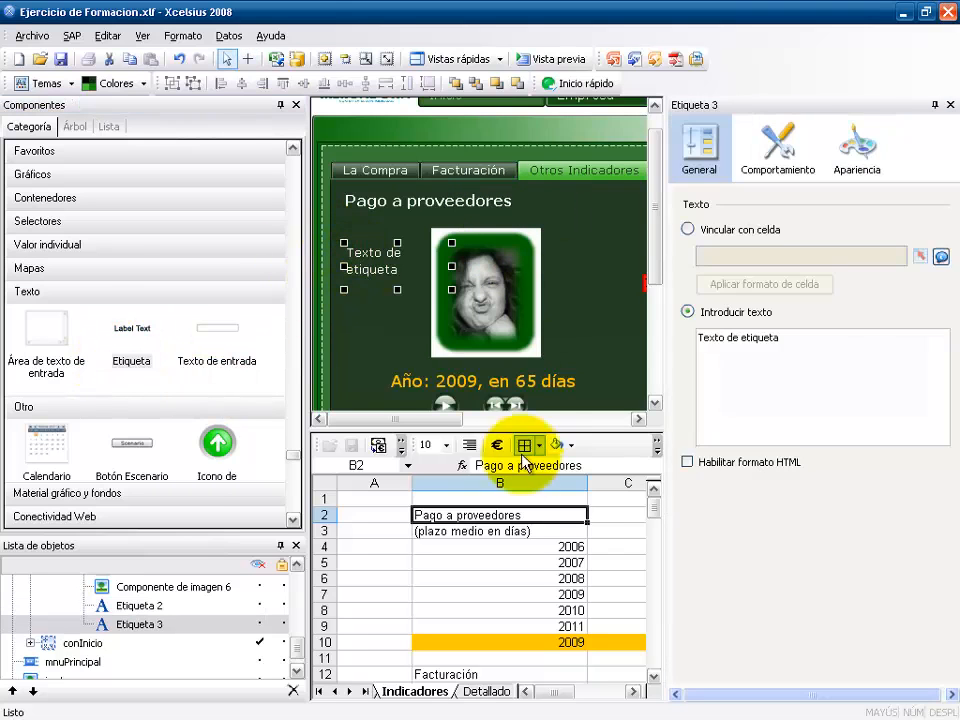
pyautogui.click(687, 229)
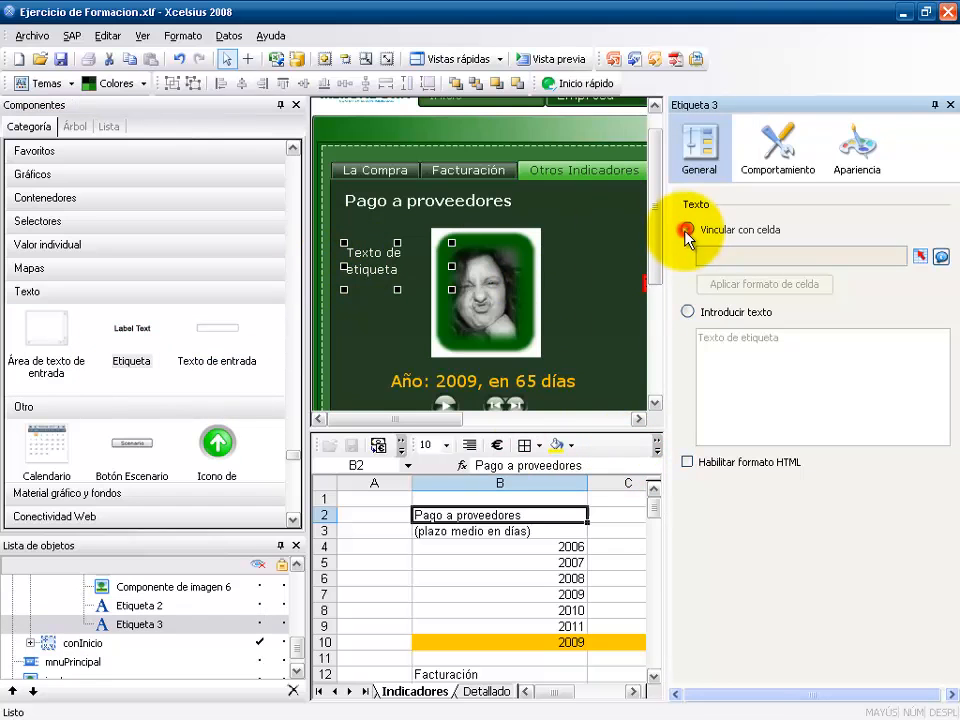
pyautogui.click(454, 531)
pyautogui.click(921, 257)
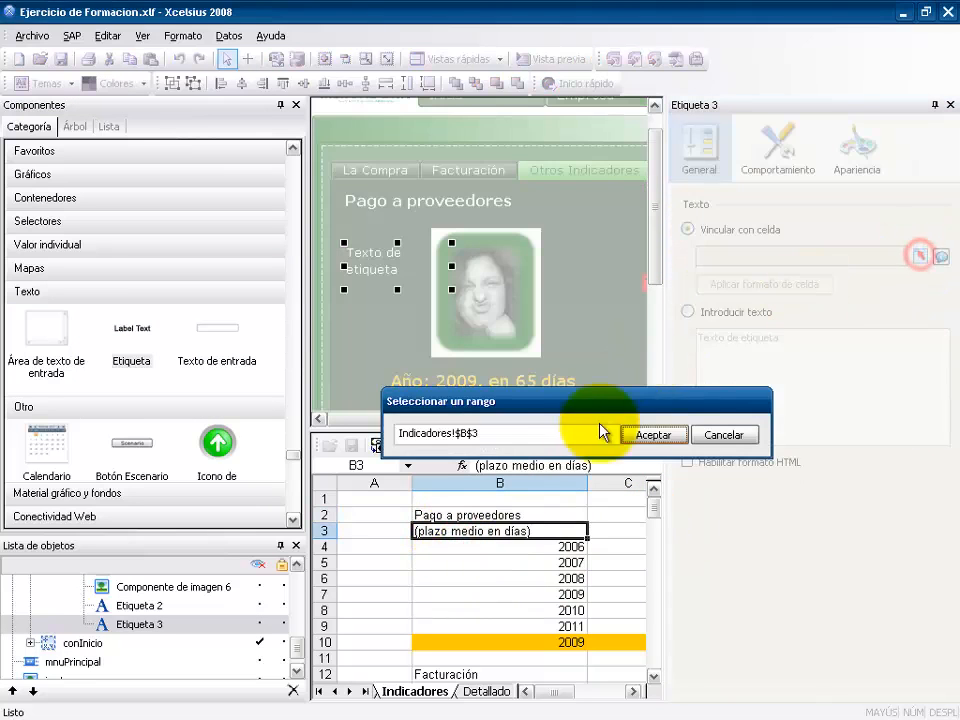
pyautogui.click(658, 434)
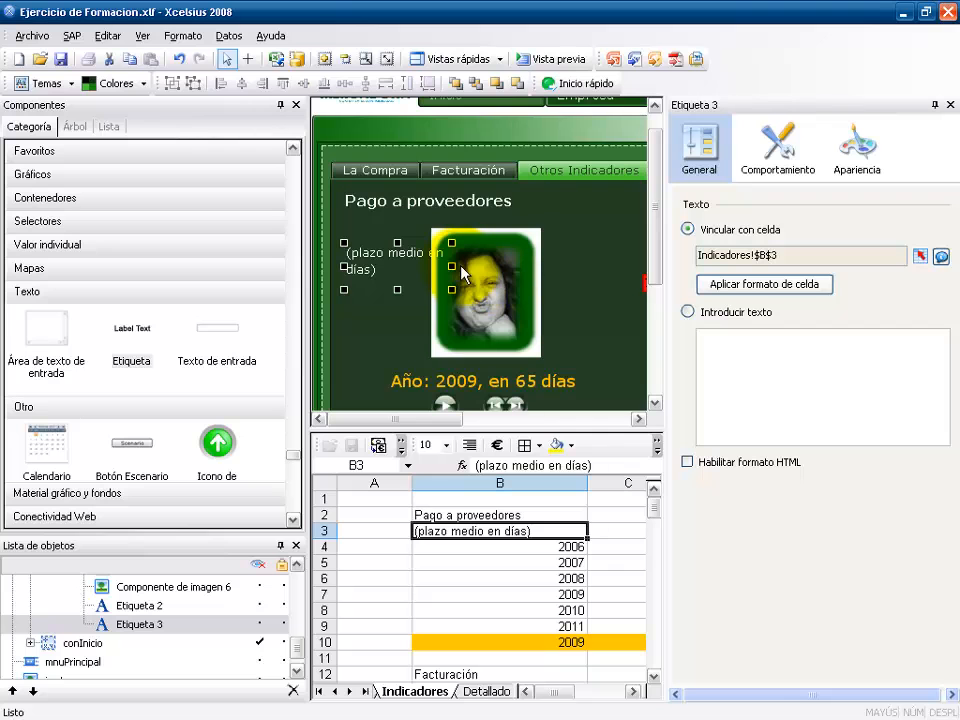
# Step: Widen the "(plazo medio en días)" label to fit on one line and move it directly beneath the "Pago a proveedores" title
pyautogui.moveTo(455, 268); pyautogui.dragTo(516, 267)
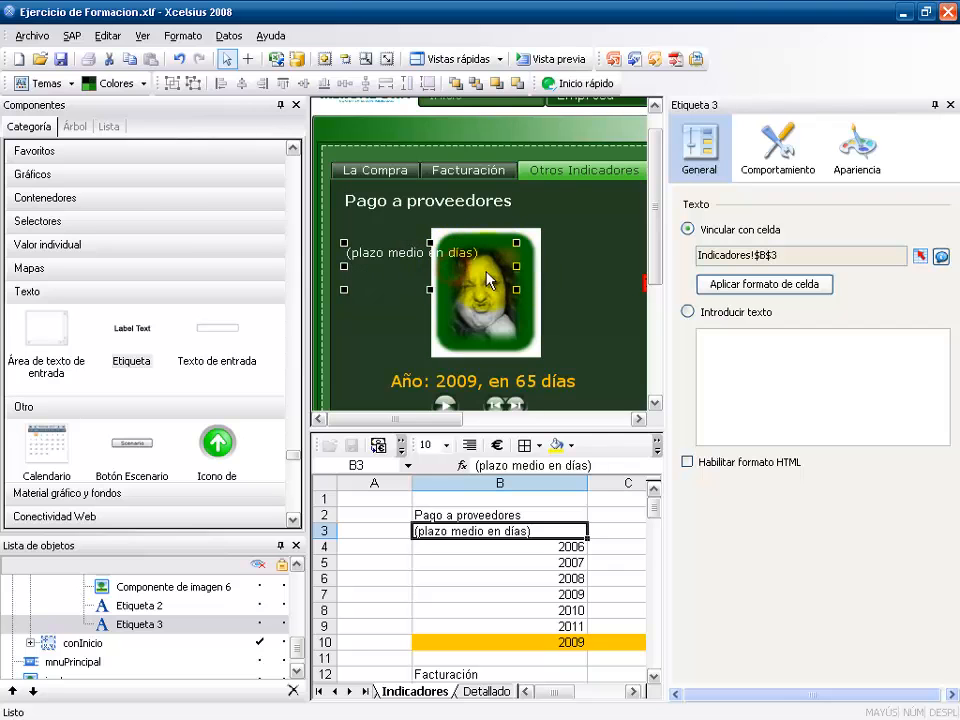
pyautogui.click(381, 255)
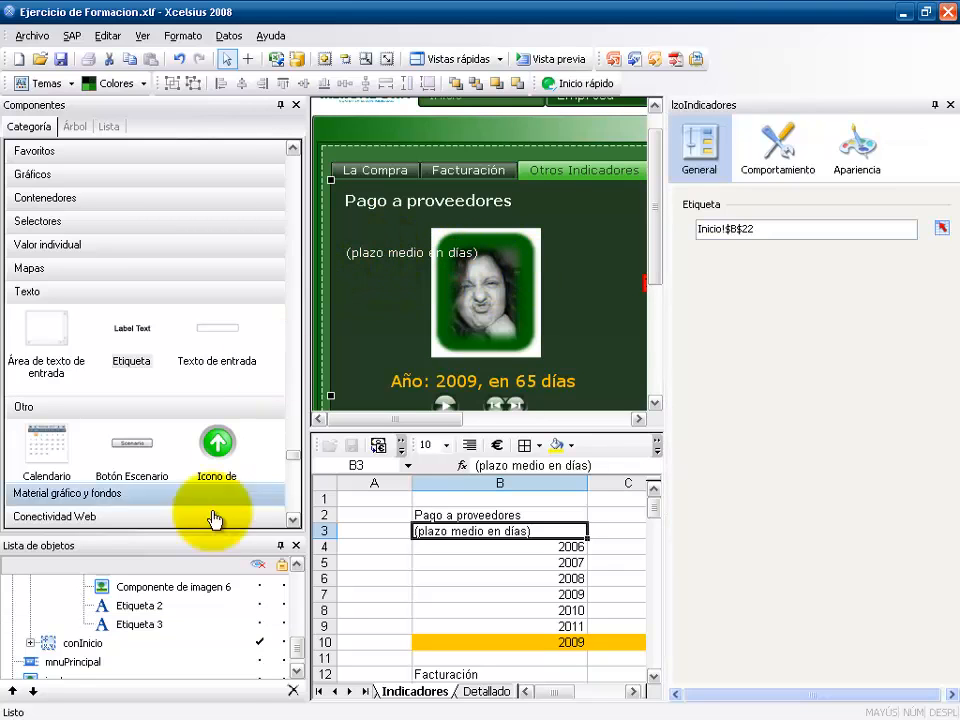
pyautogui.click(139, 624)
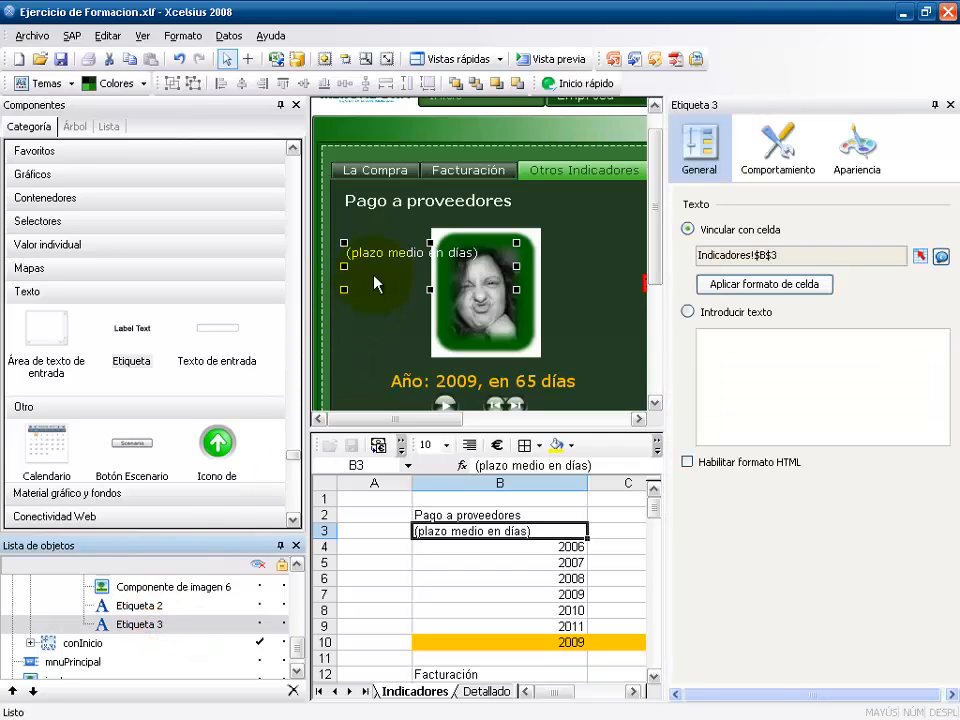
pyautogui.click(377, 258)
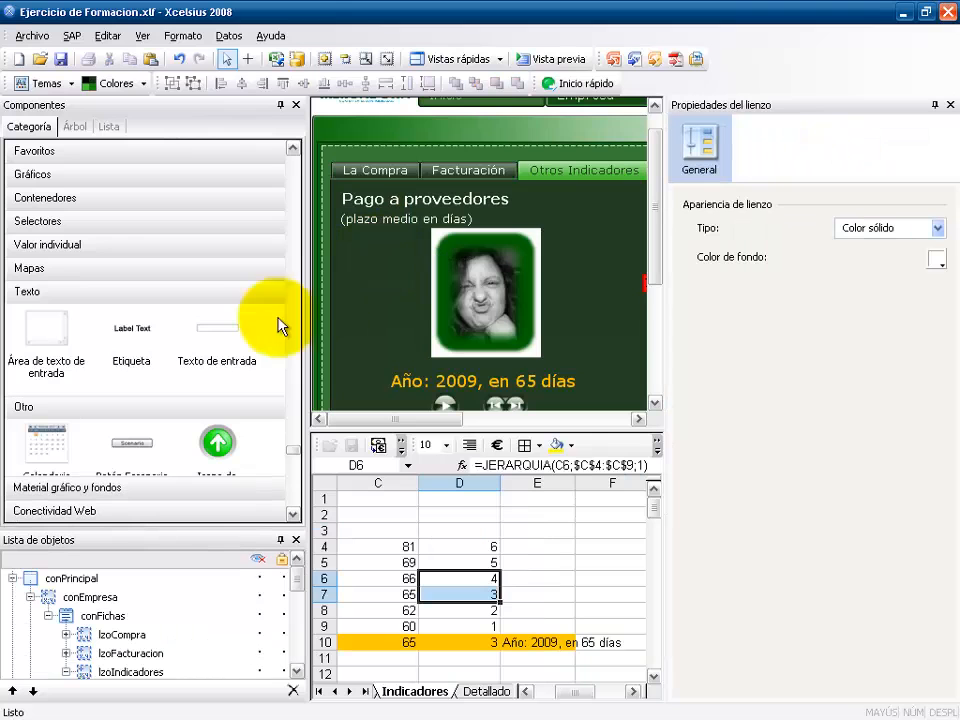
# Step: Add an Icono selector just before the year and days text beneath the face image
pyautogui.click(121, 228)
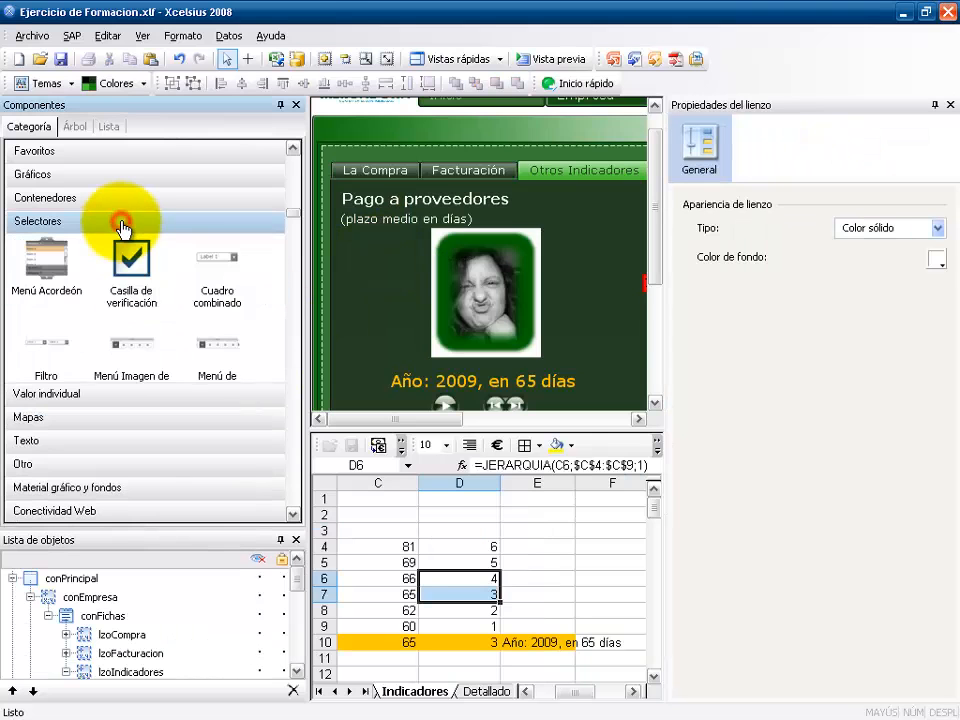
pyautogui.click(293, 515)
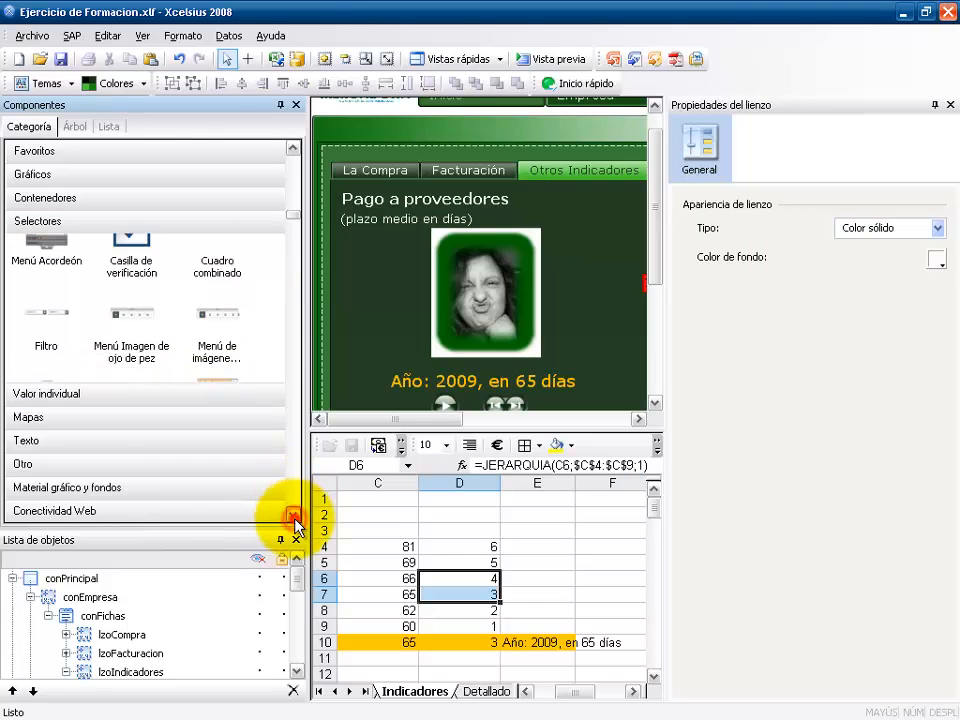
pyautogui.click(47, 310)
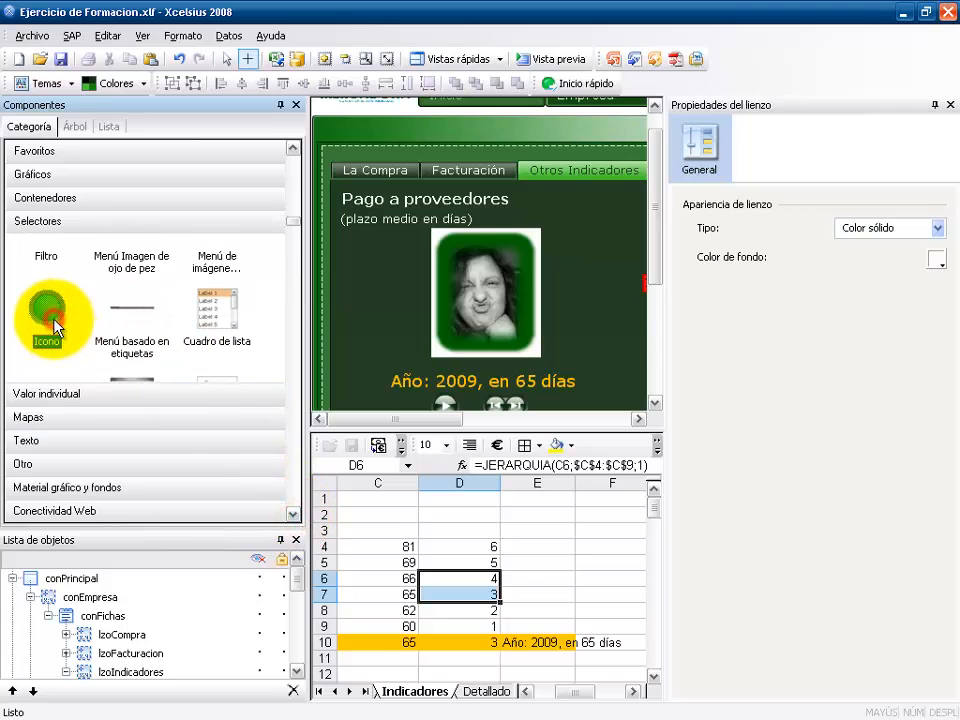
pyautogui.click(360, 370)
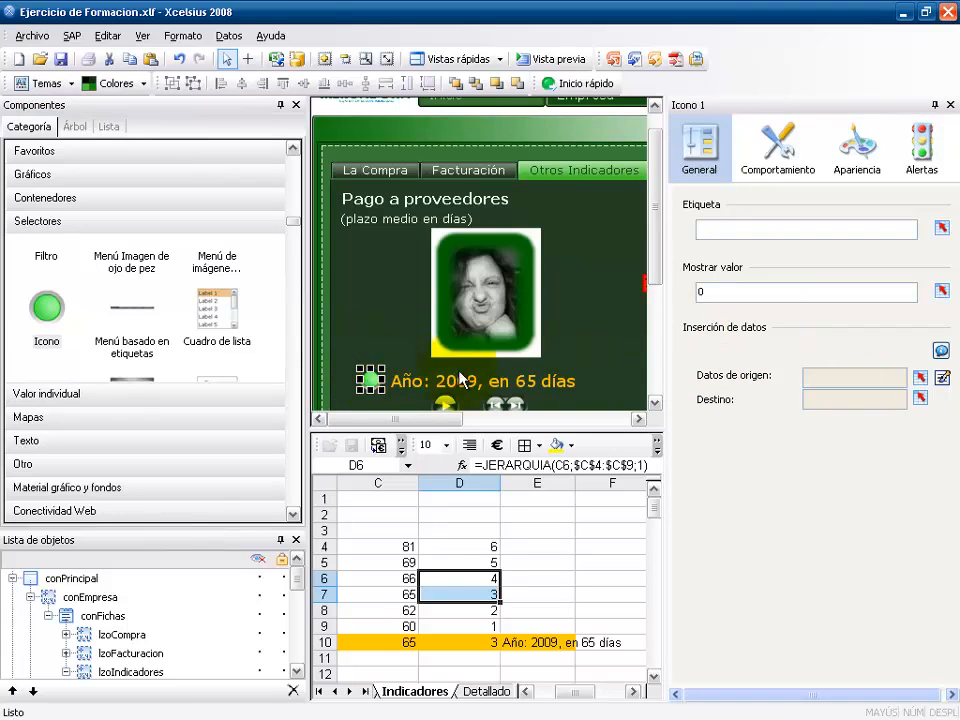
# Step: Link the icon's displayed value (Mostrar valor) to Indicadores cell D10
pyautogui.click(941, 291)
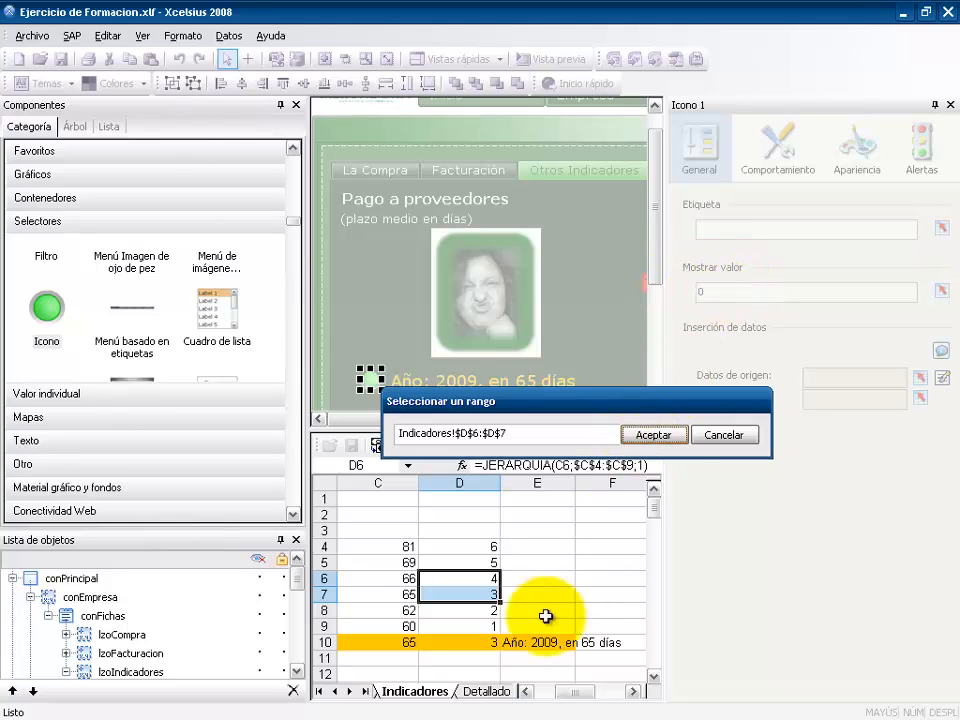
pyautogui.click(442, 640)
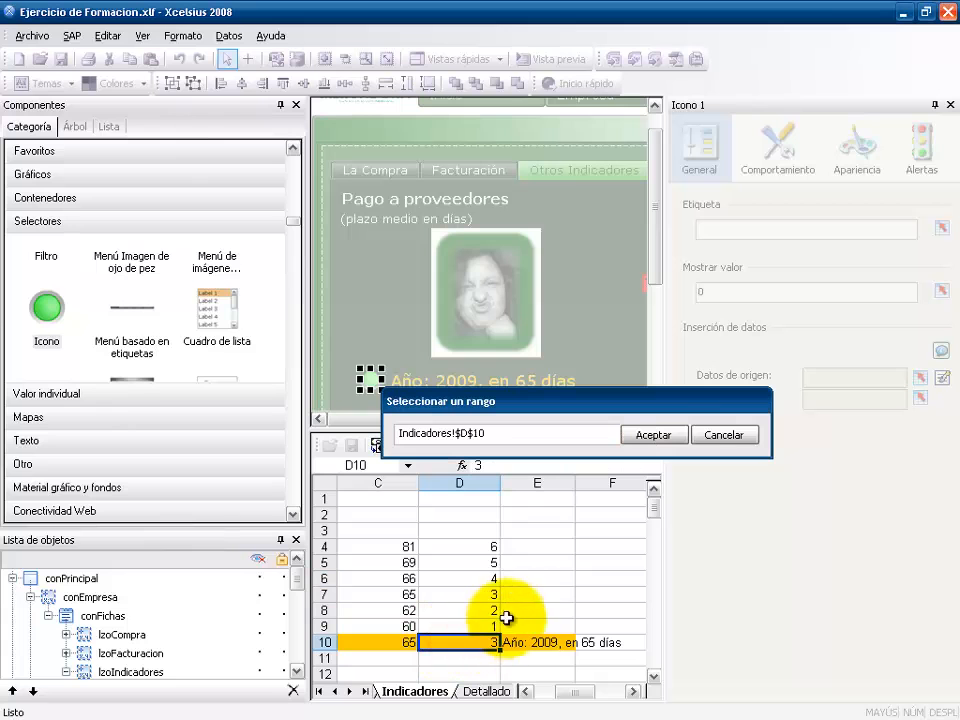
pyautogui.click(652, 437)
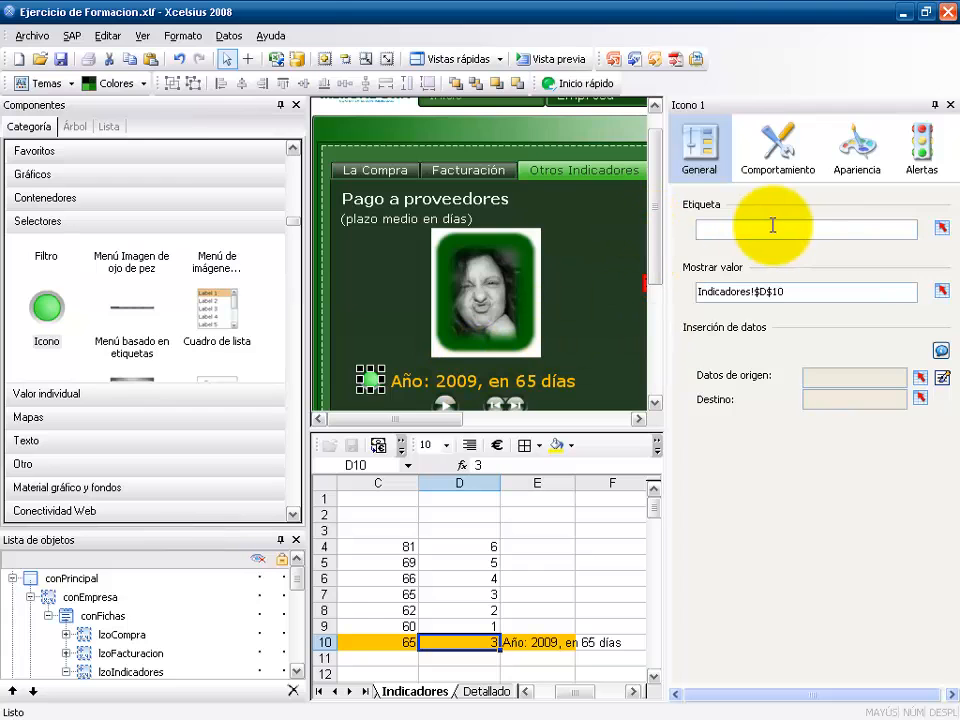
# Step: Set the icon's alerts to work by value (Por valor) and take their thresholds from the range Indicadores D6:D7
pyautogui.click(918, 153)
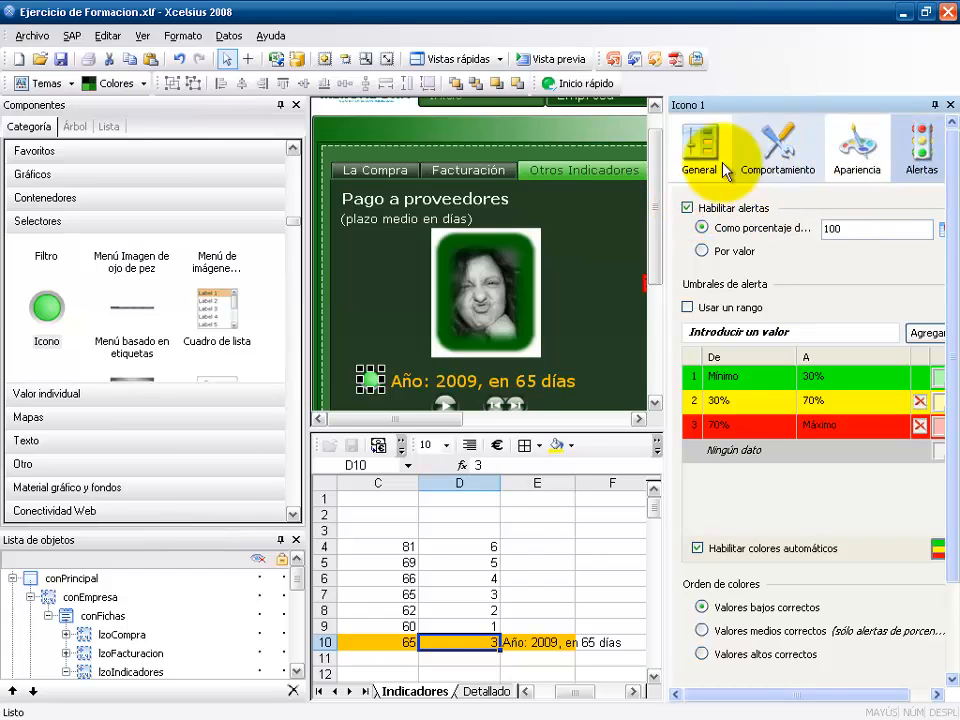
pyautogui.click(722, 165)
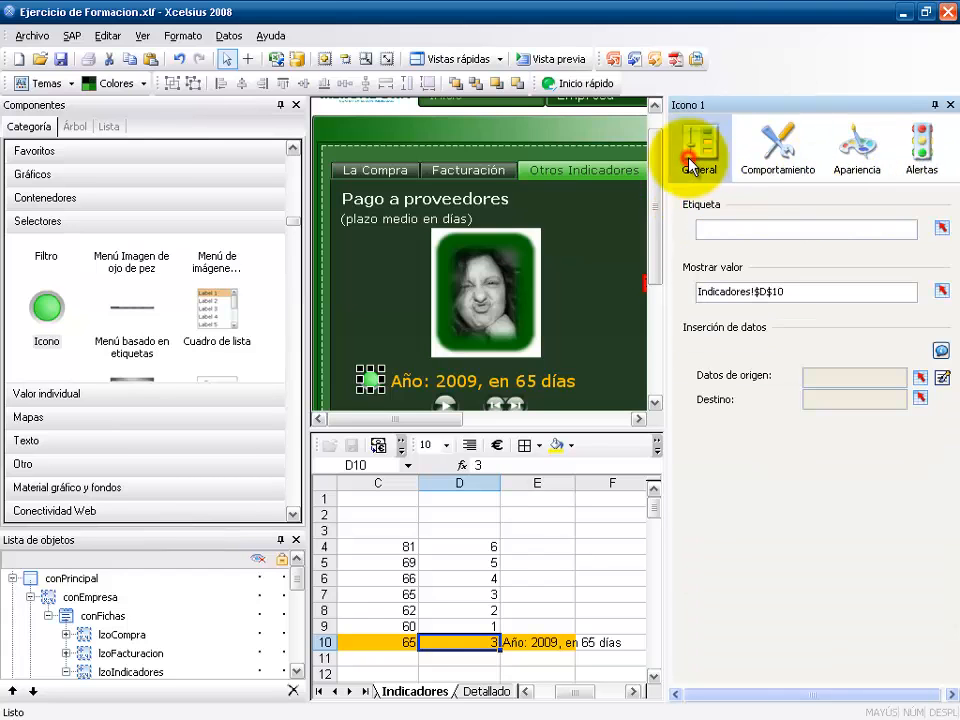
pyautogui.click(926, 164)
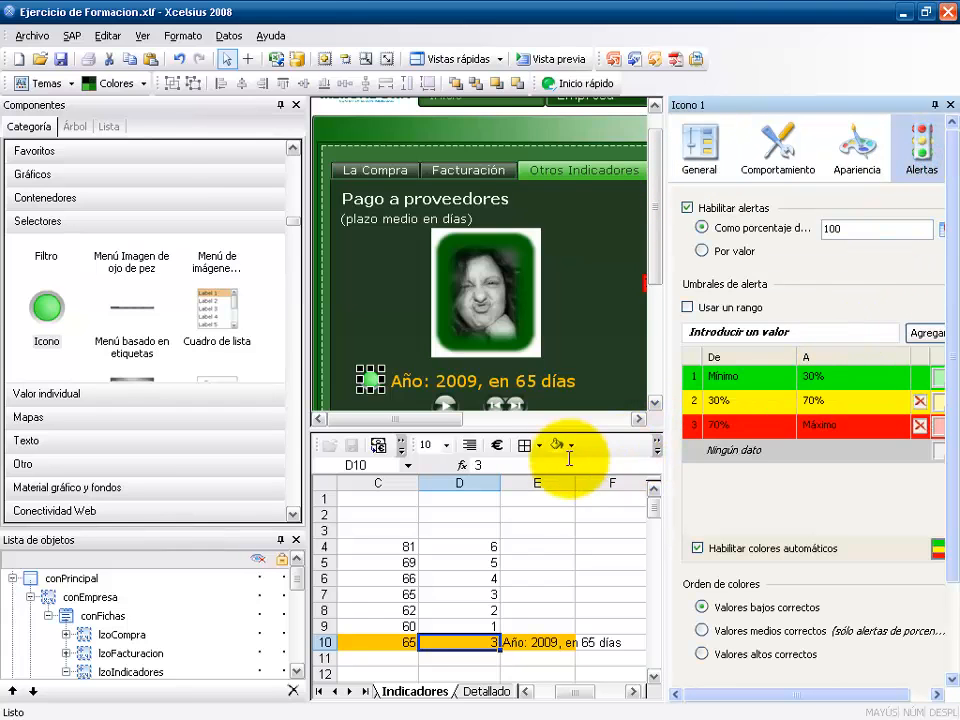
pyautogui.click(703, 252)
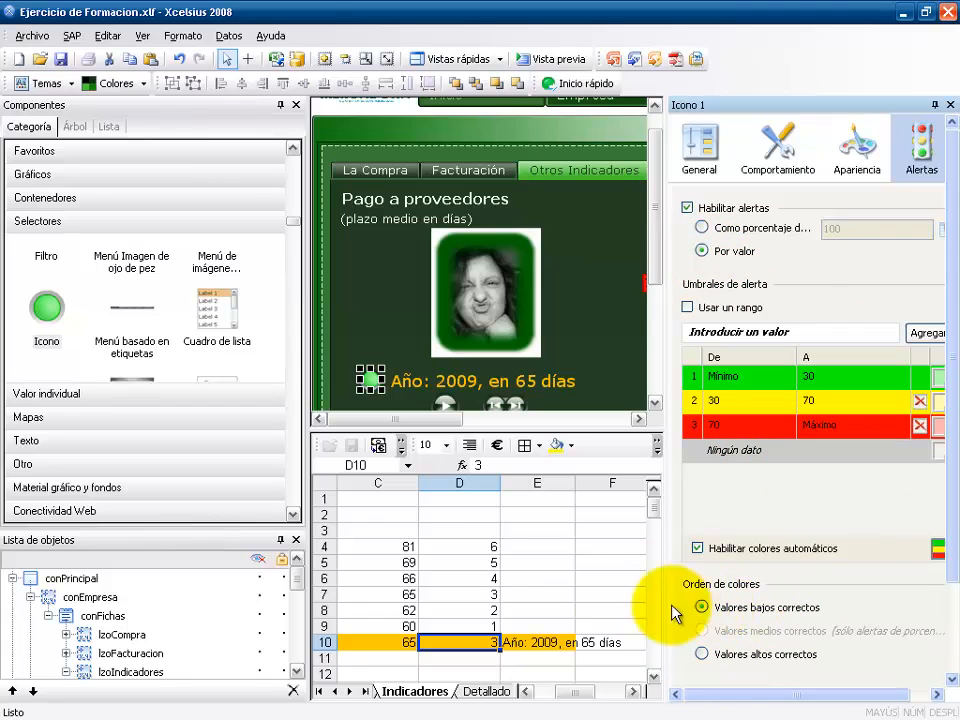
pyautogui.click(485, 625)
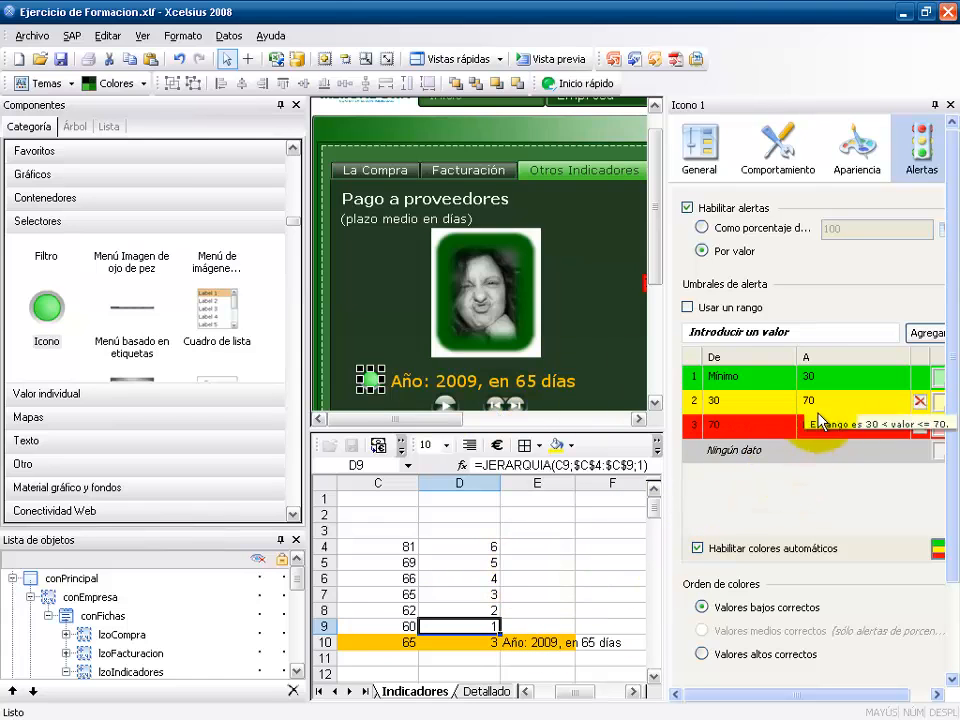
pyautogui.click(687, 308)
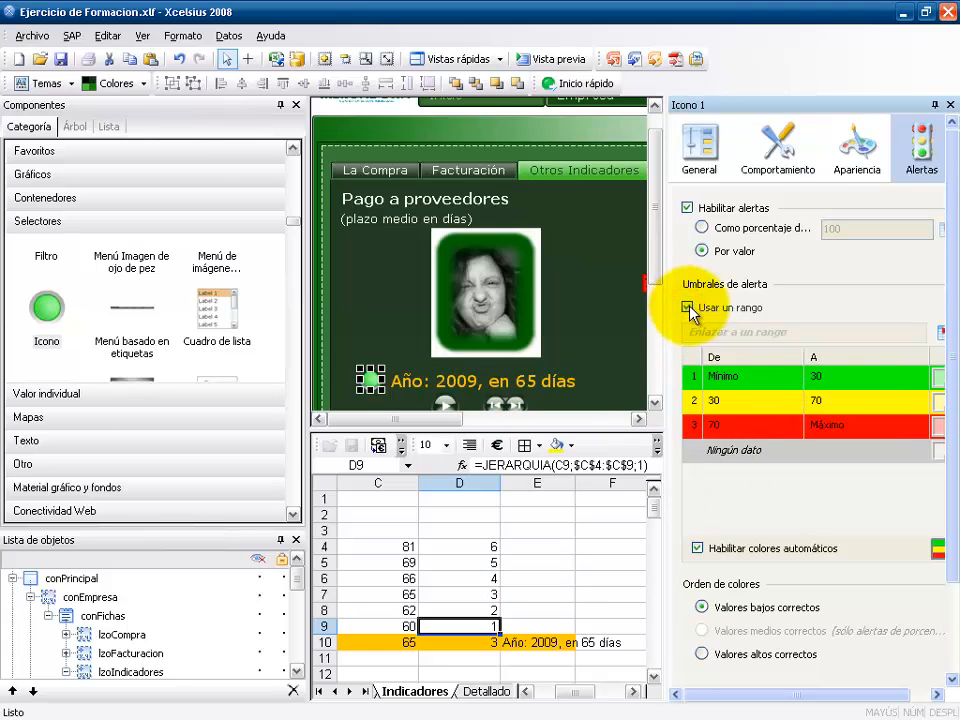
pyautogui.moveTo(489, 579); pyautogui.dragTo(490, 592)
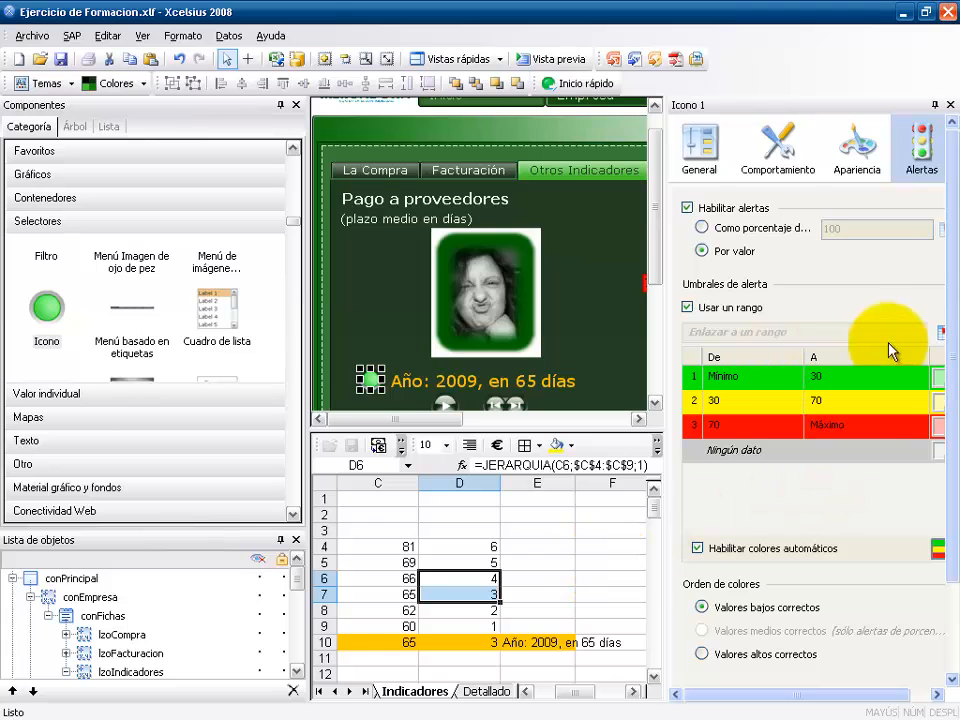
pyautogui.click(940, 334)
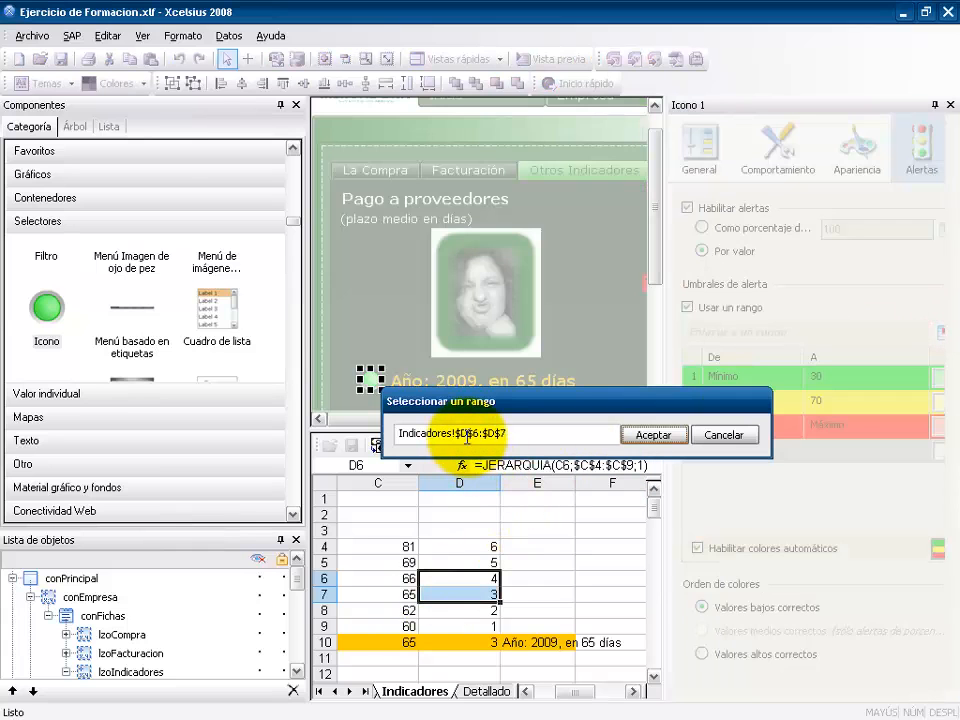
pyautogui.click(667, 440)
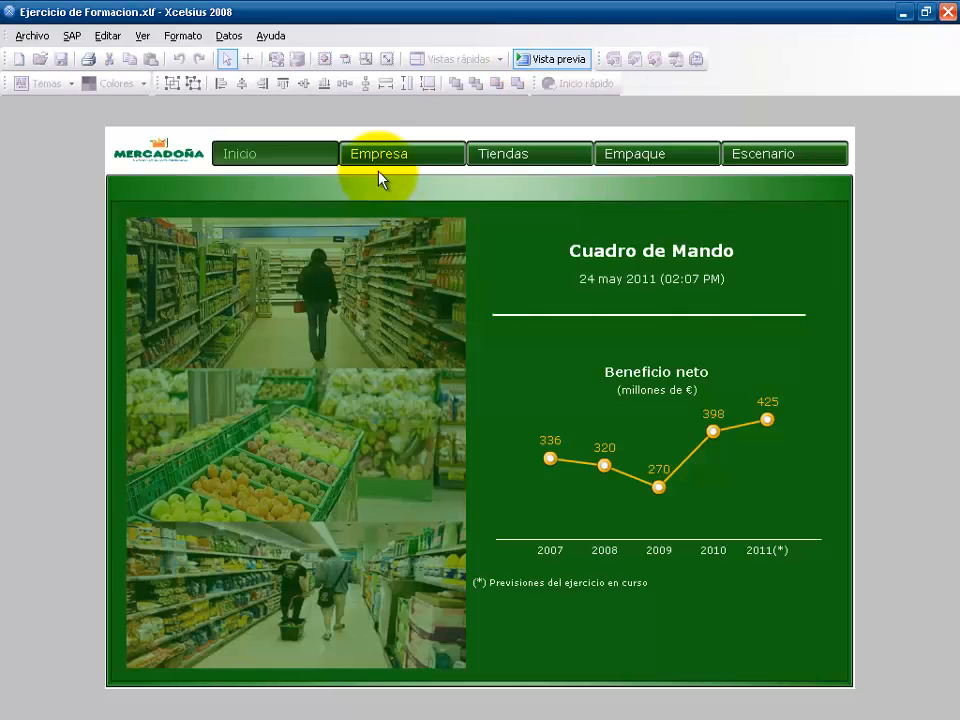
# Step: Preview the dashboard's Empresa section to check the alert icon and face images for the supplier payment years, ending the preview
pyautogui.click(381, 160)
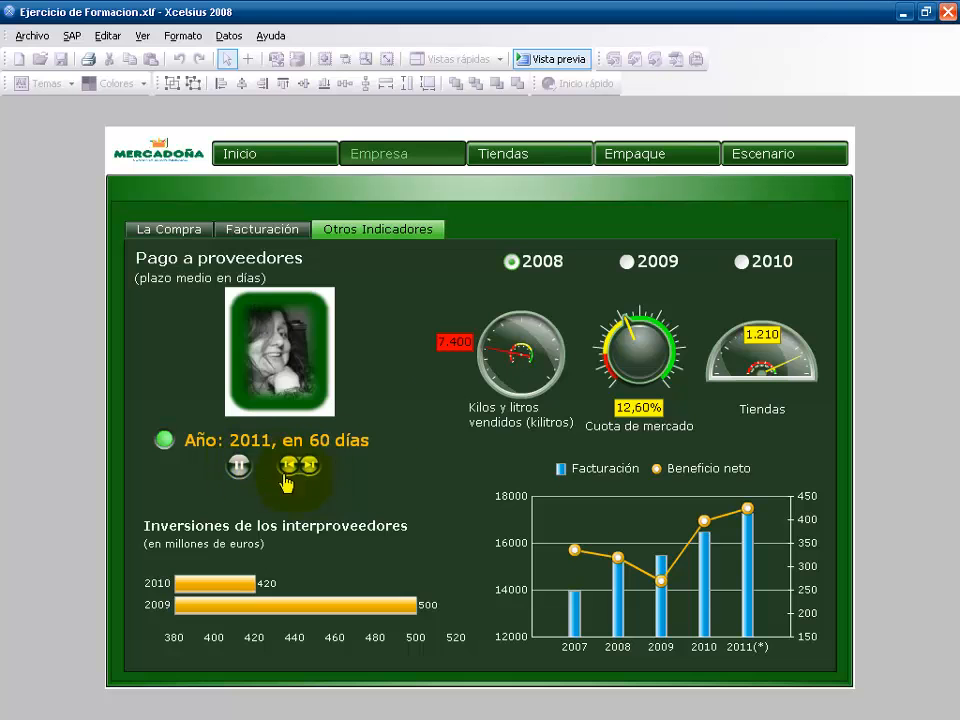
pyautogui.click(537, 63)
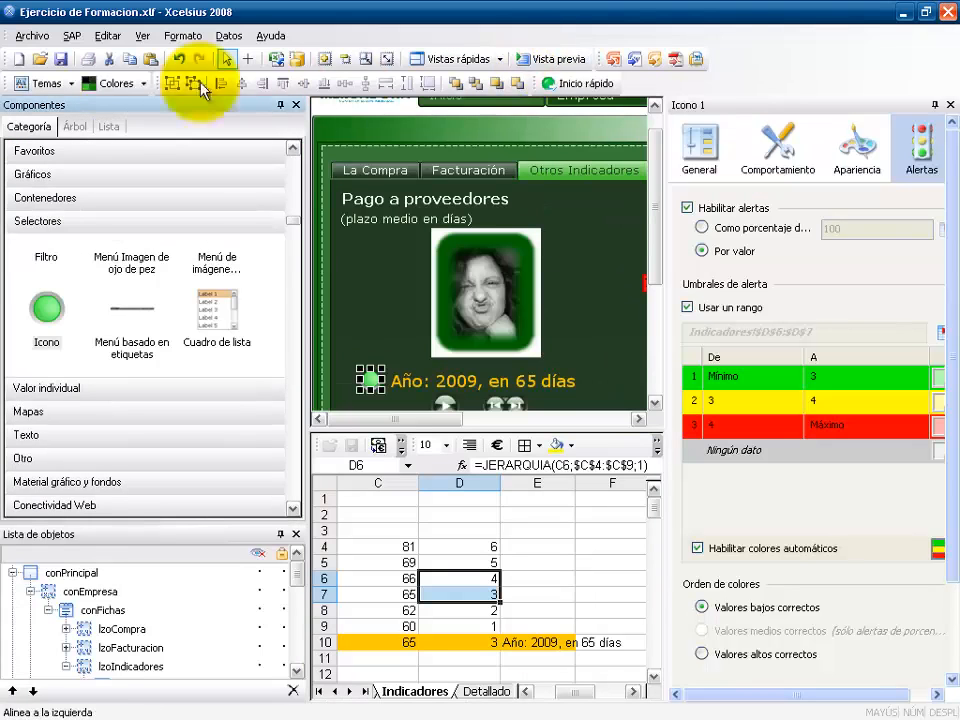